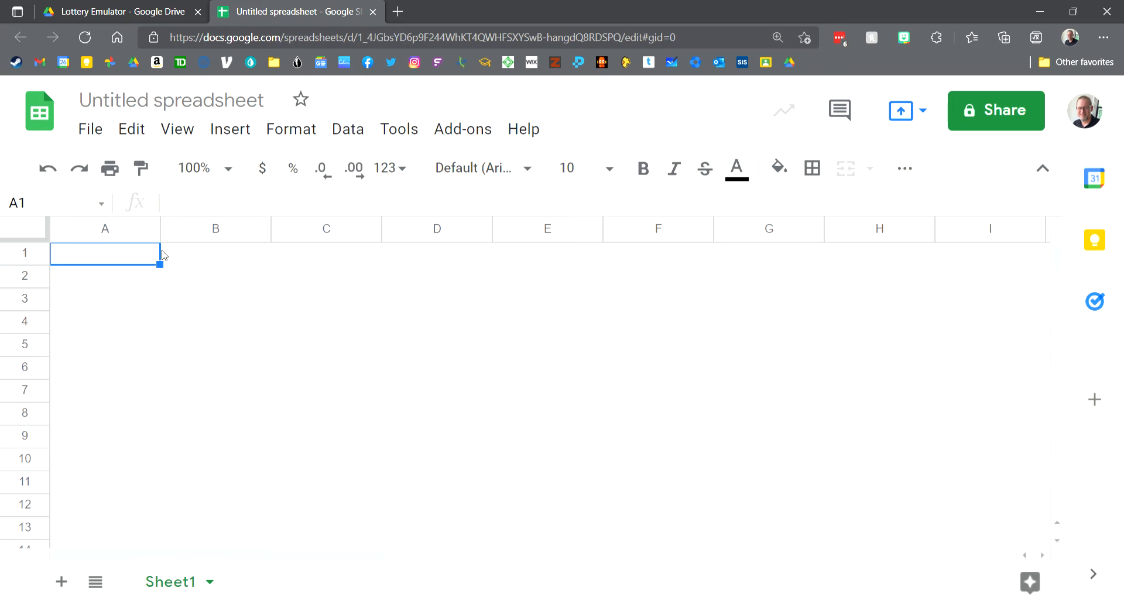
Set the whole sheet's font to Cabin at size 18
click(26, 233)
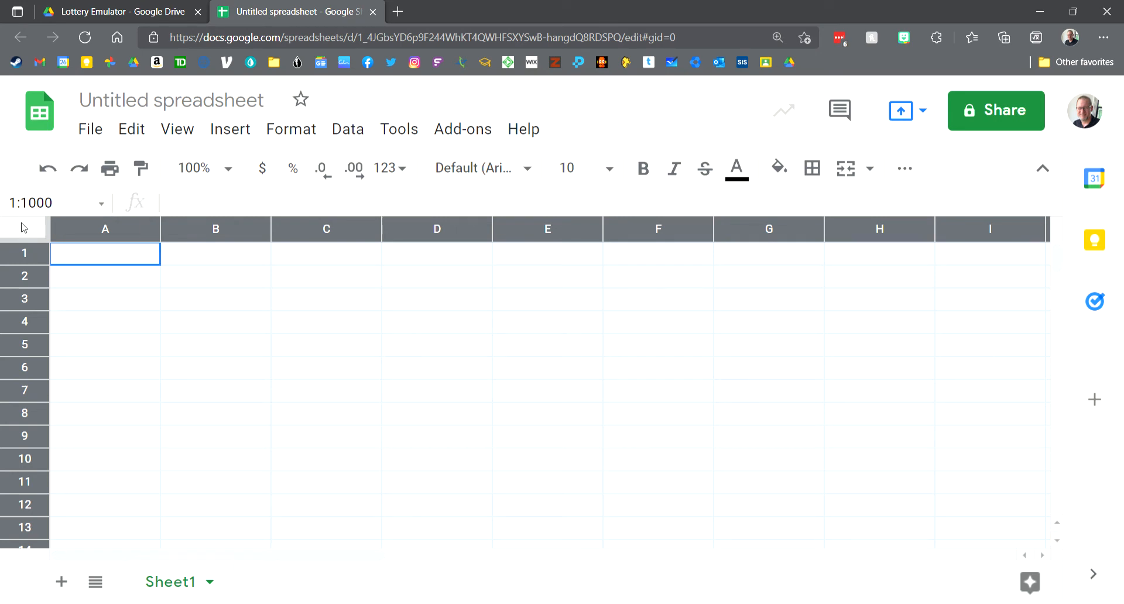
click(244, 376)
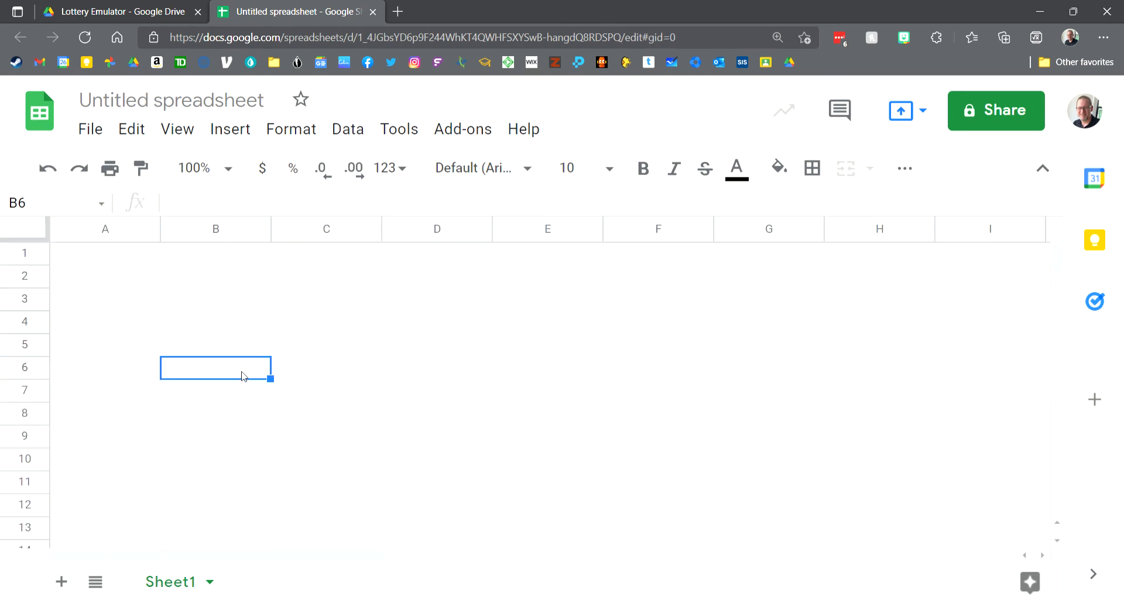
key(ctrl+a)
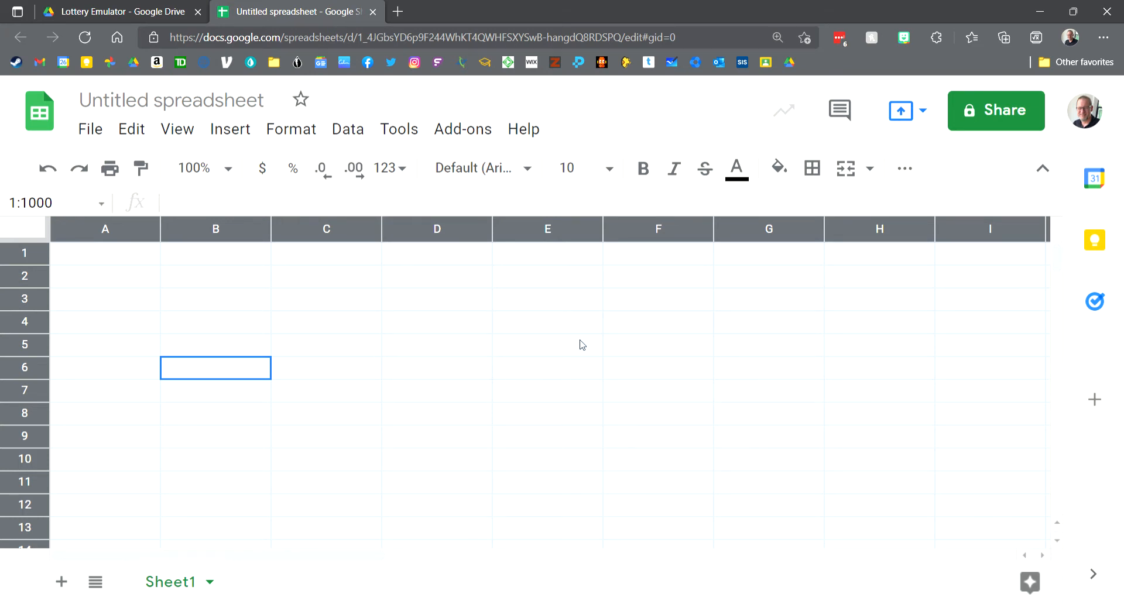
click(529, 170)
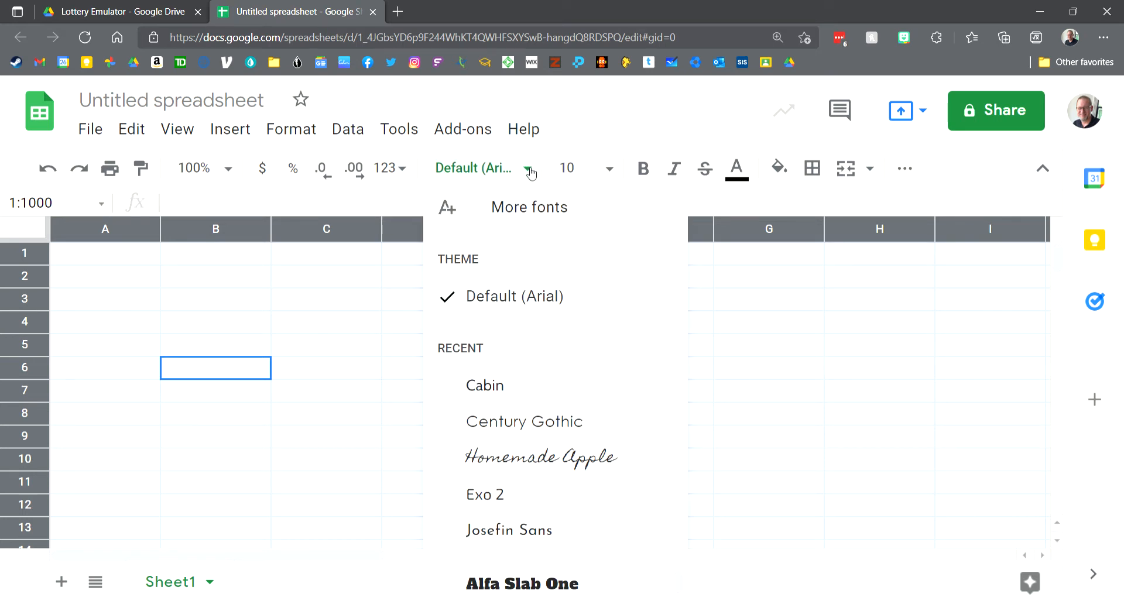
click(500, 392)
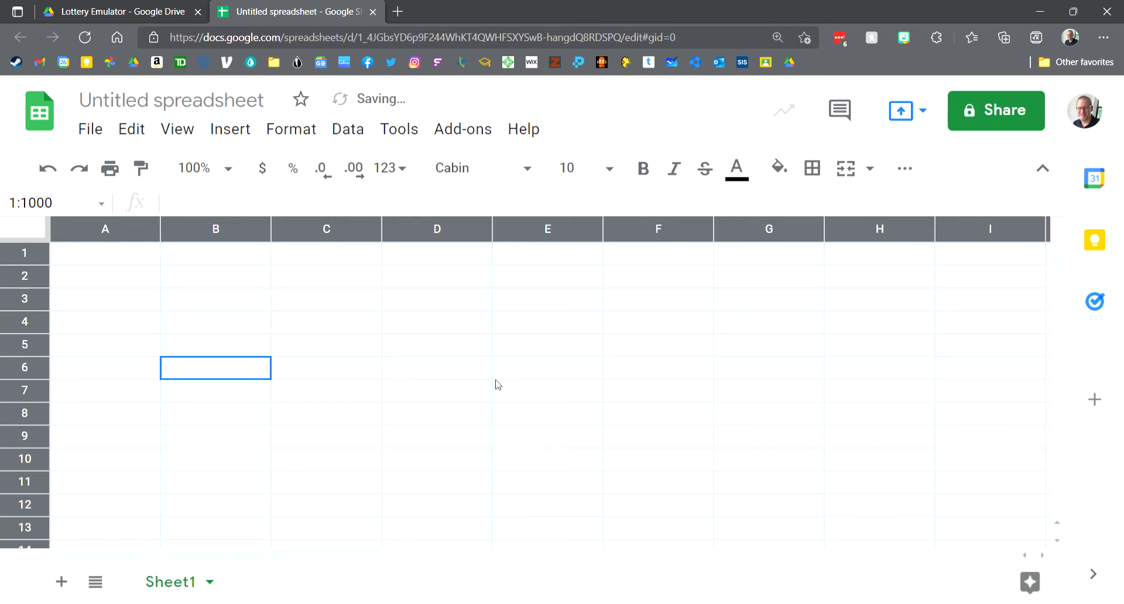
click(611, 170)
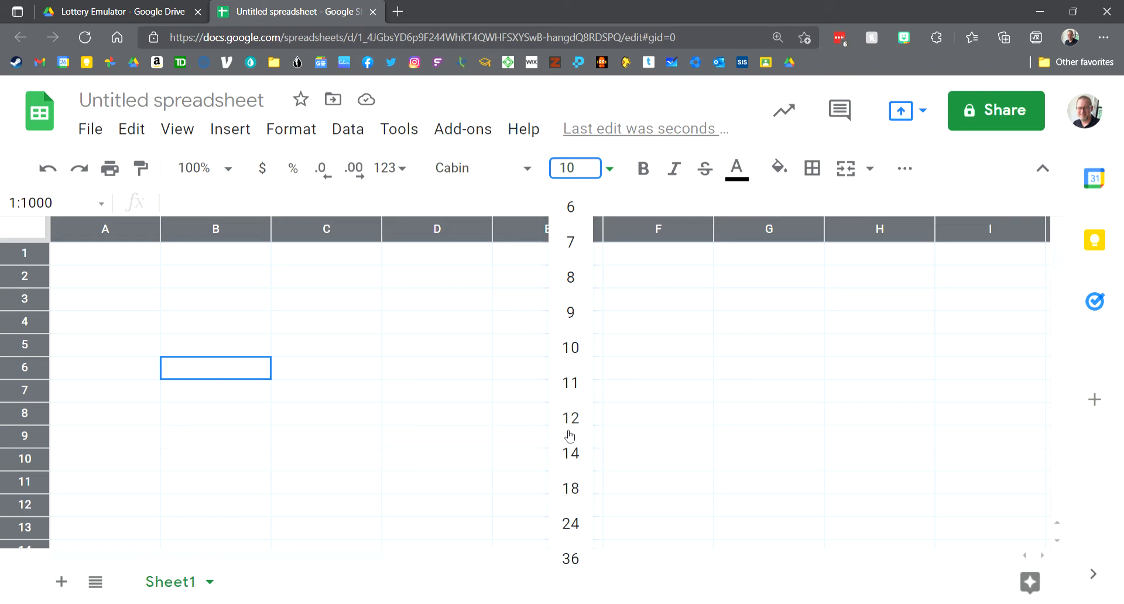
click(582, 494)
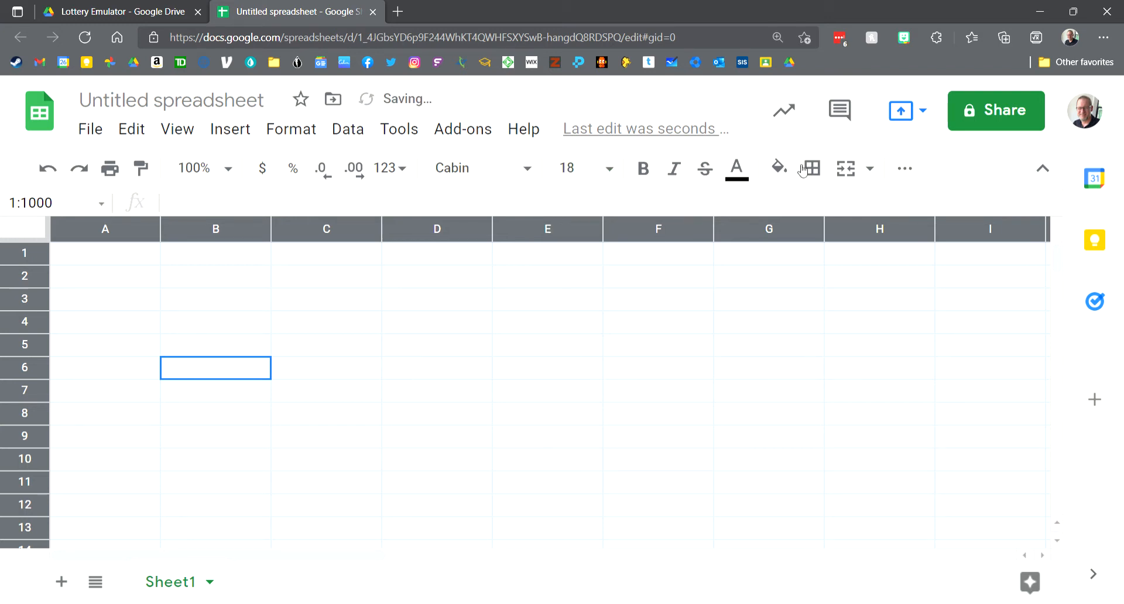
Center all cells horizontally and align them vertically to the middle
click(906, 173)
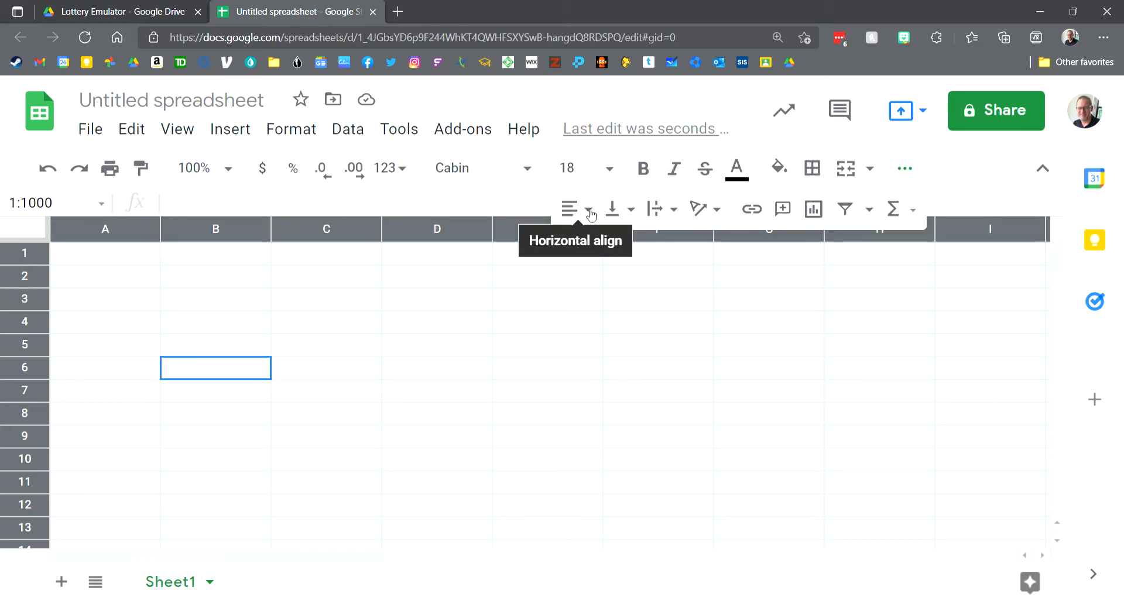
click(586, 212)
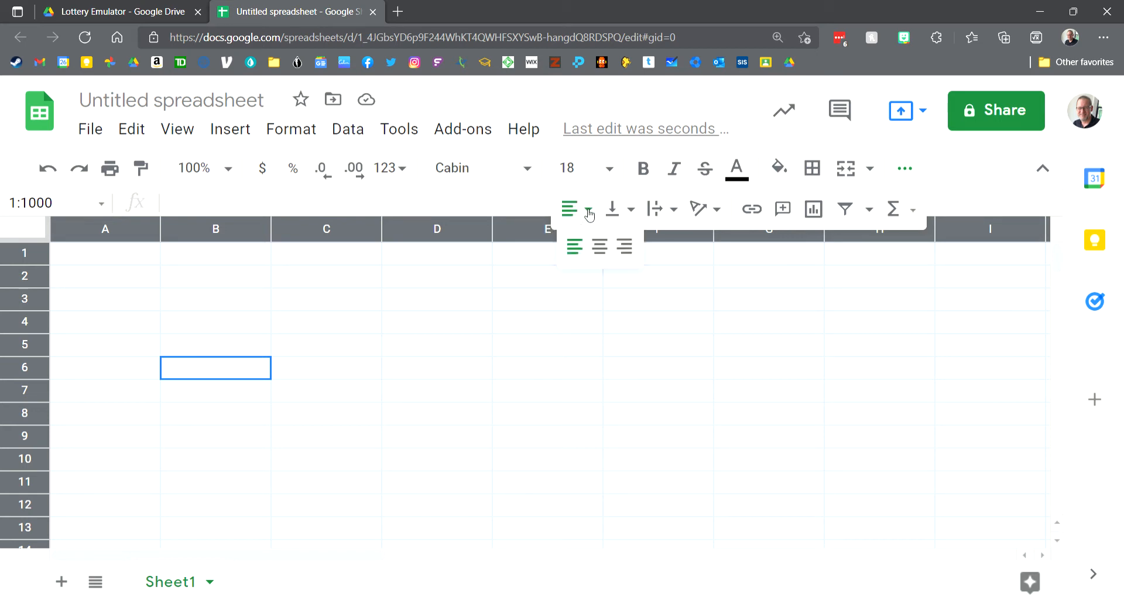
click(606, 249)
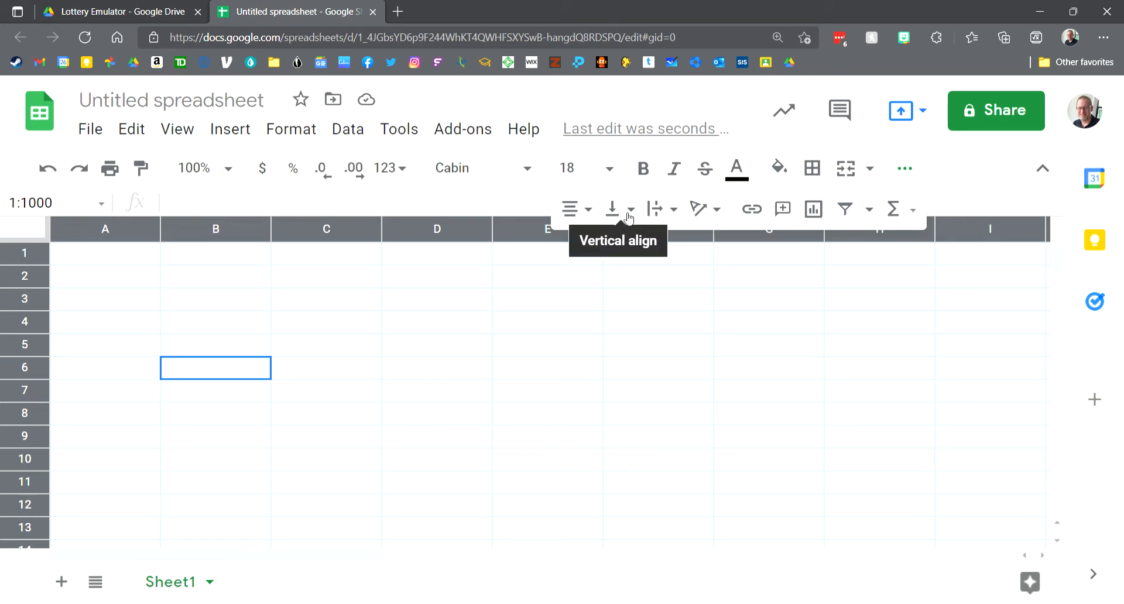
click(629, 217)
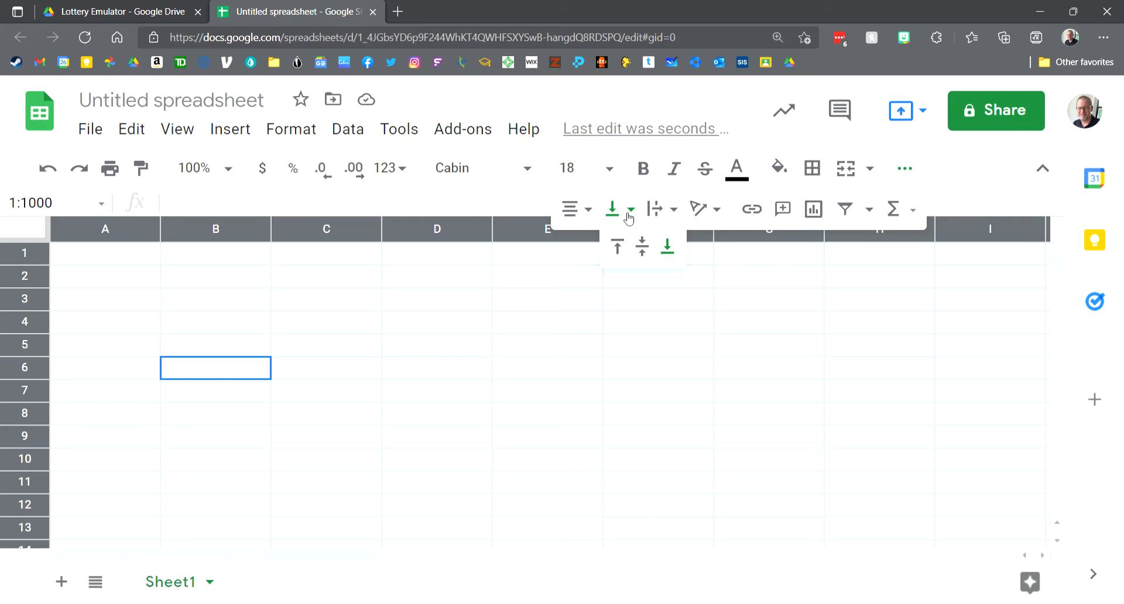
click(644, 250)
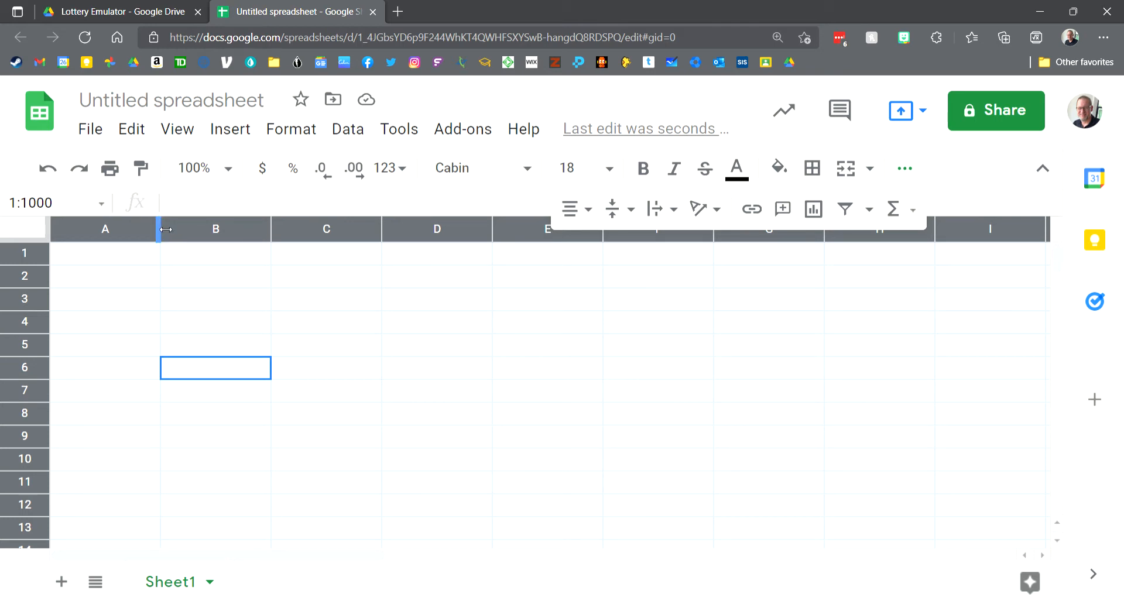
Widen all columns to about one and a half times the default and heighten all rows to about two and a half times the default
drag(166, 230, 241, 231)
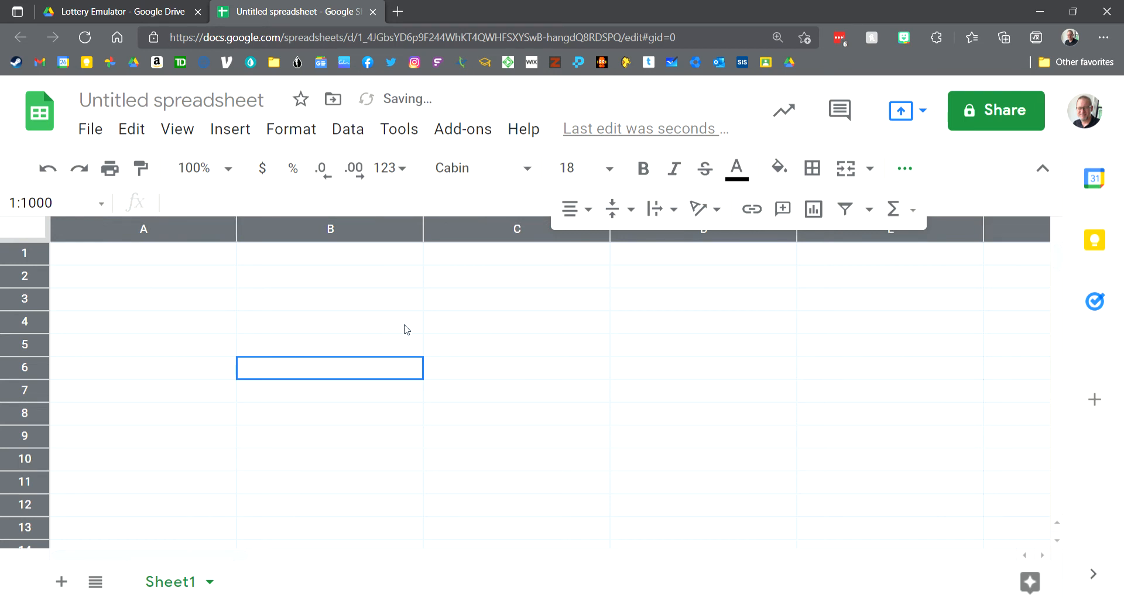
click(905, 168)
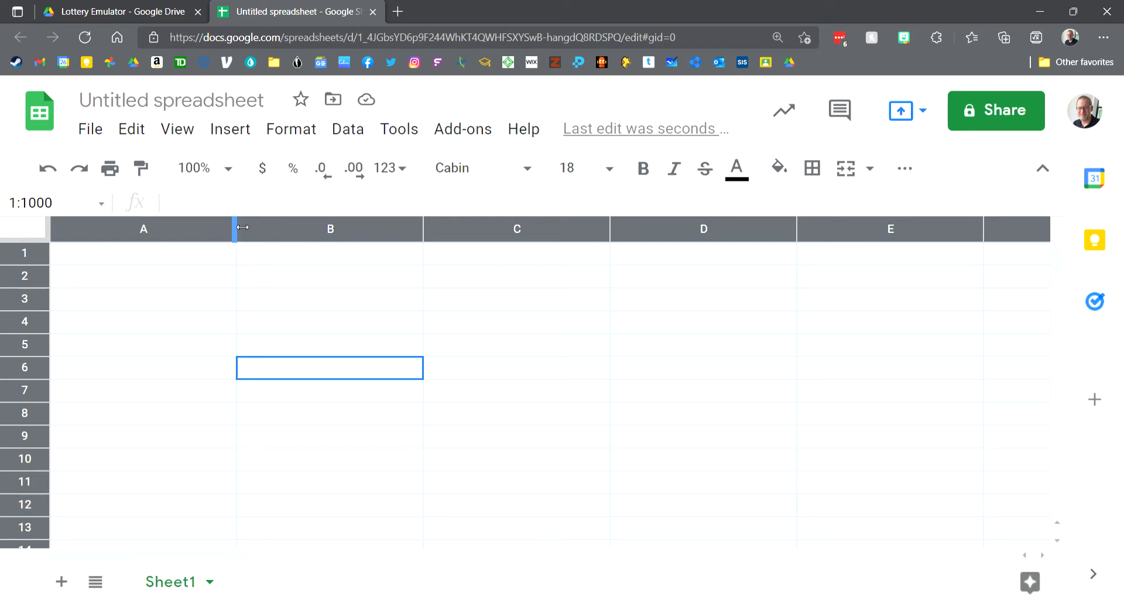
drag(243, 227, 217, 230)
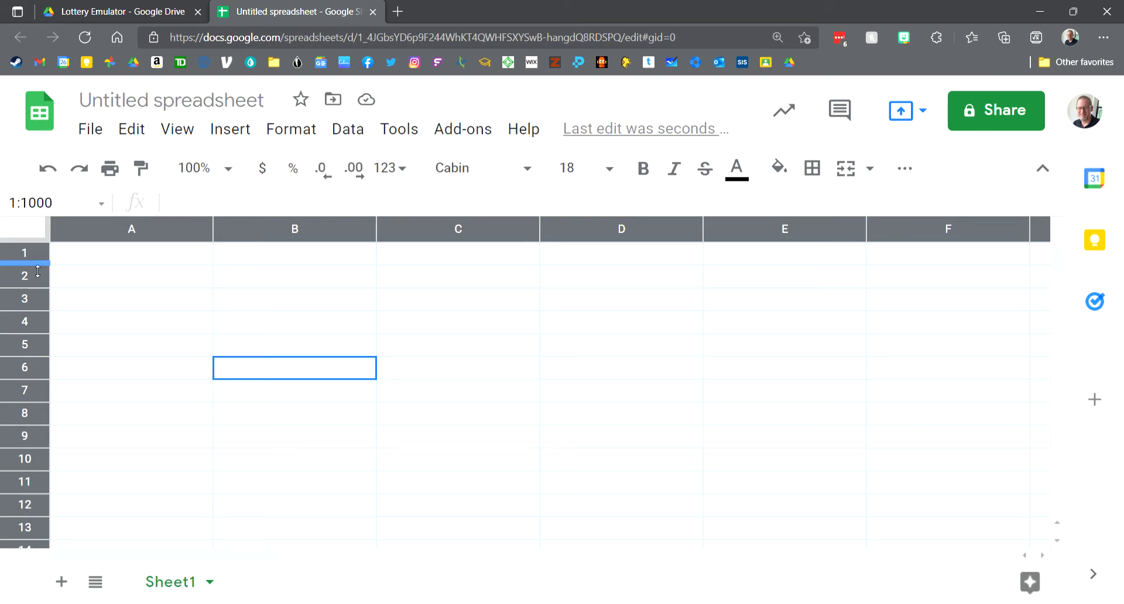
drag(37, 272, 35, 298)
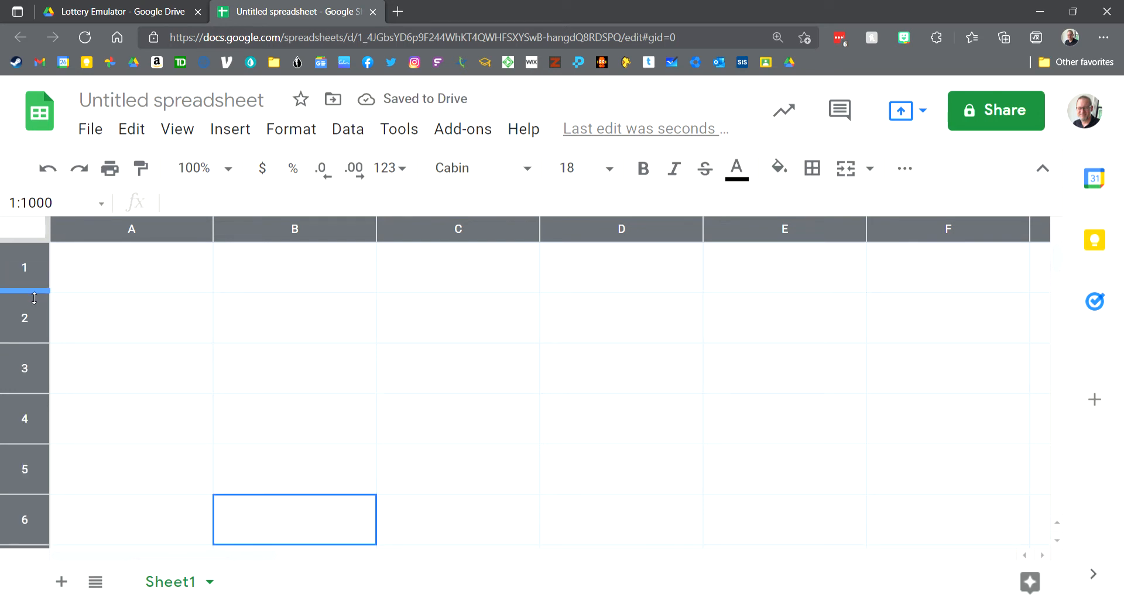
drag(35, 299, 36, 307)
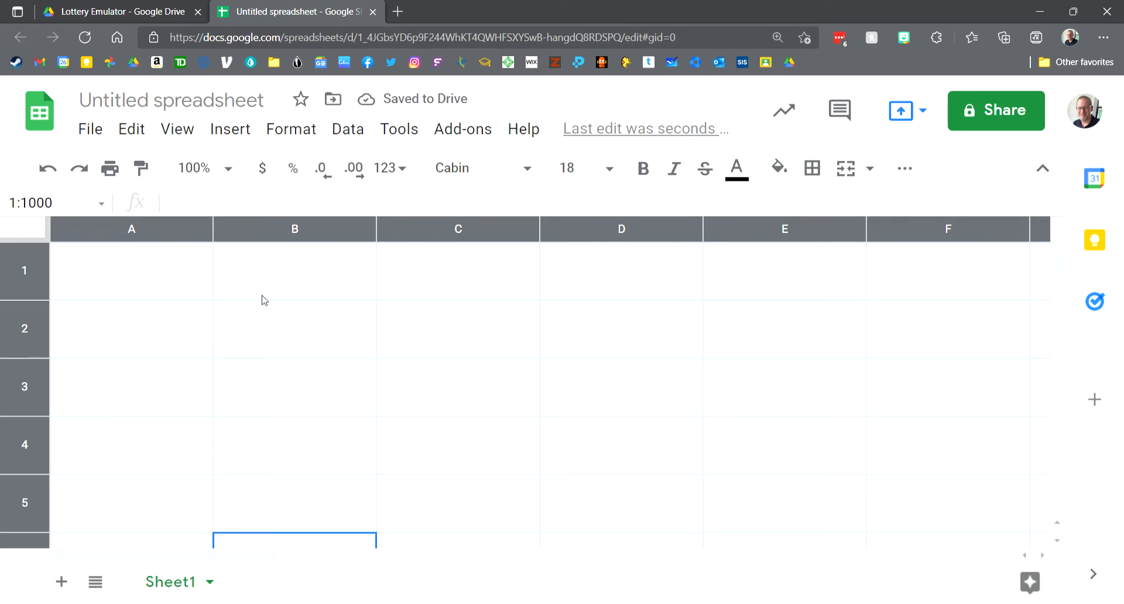
Merge cells C1:D1 and enter the title "Pick 6 Lottery Emulator"
click(487, 291)
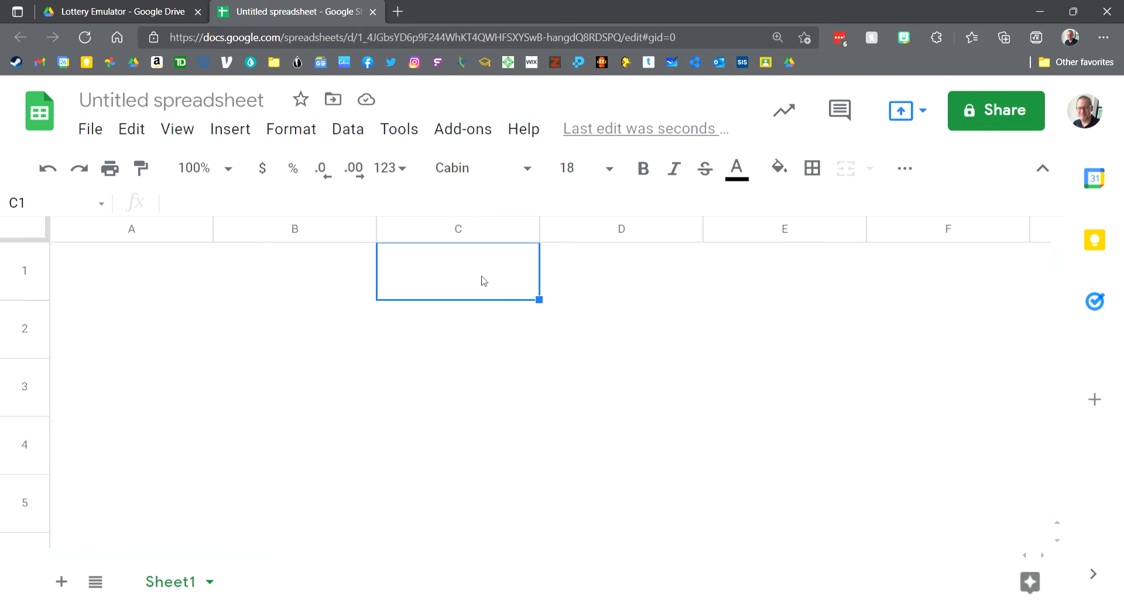
shift+click(597, 276)
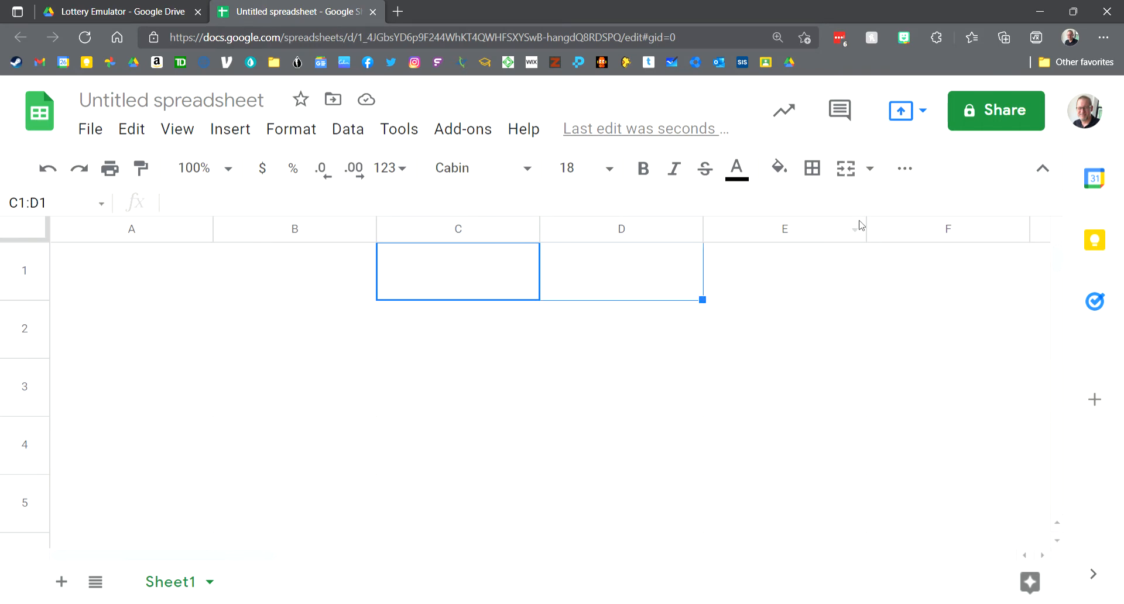
click(847, 169)
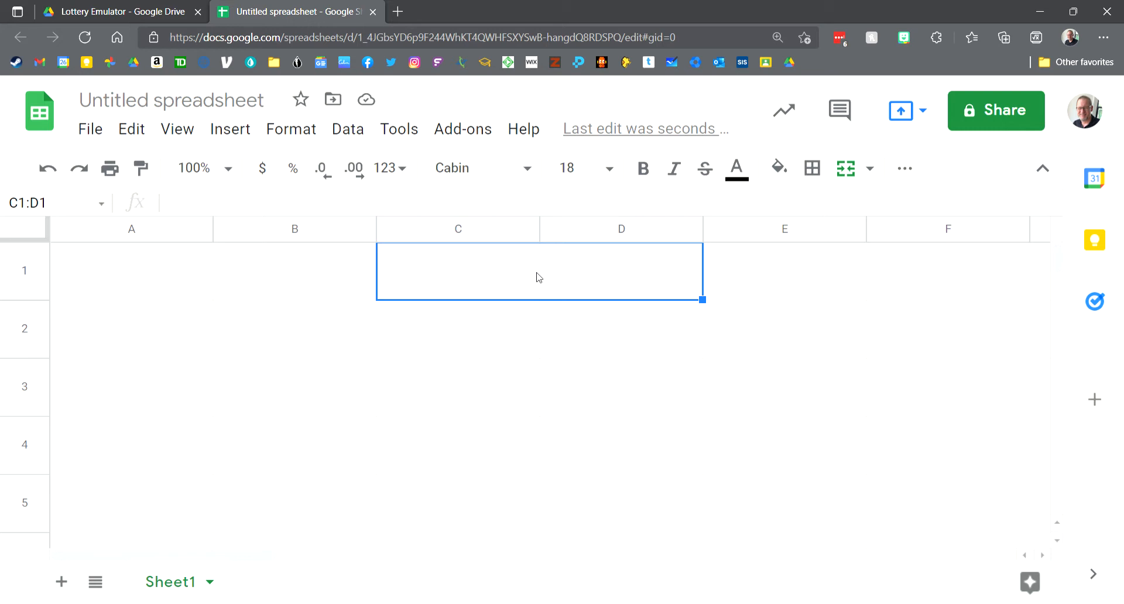
text(Pick )
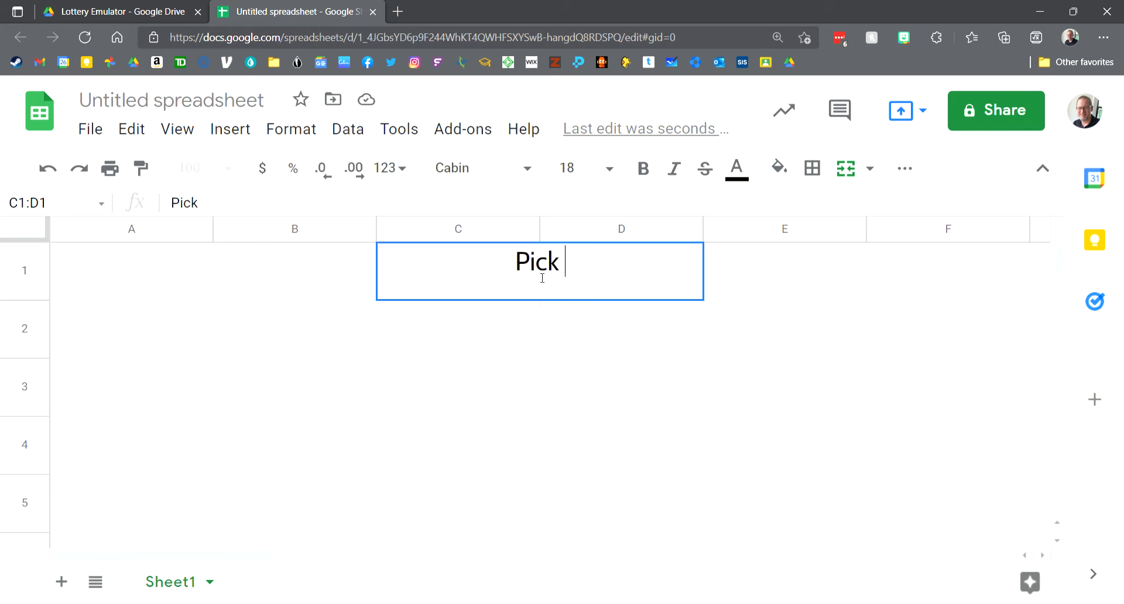
text(6 Lottery)
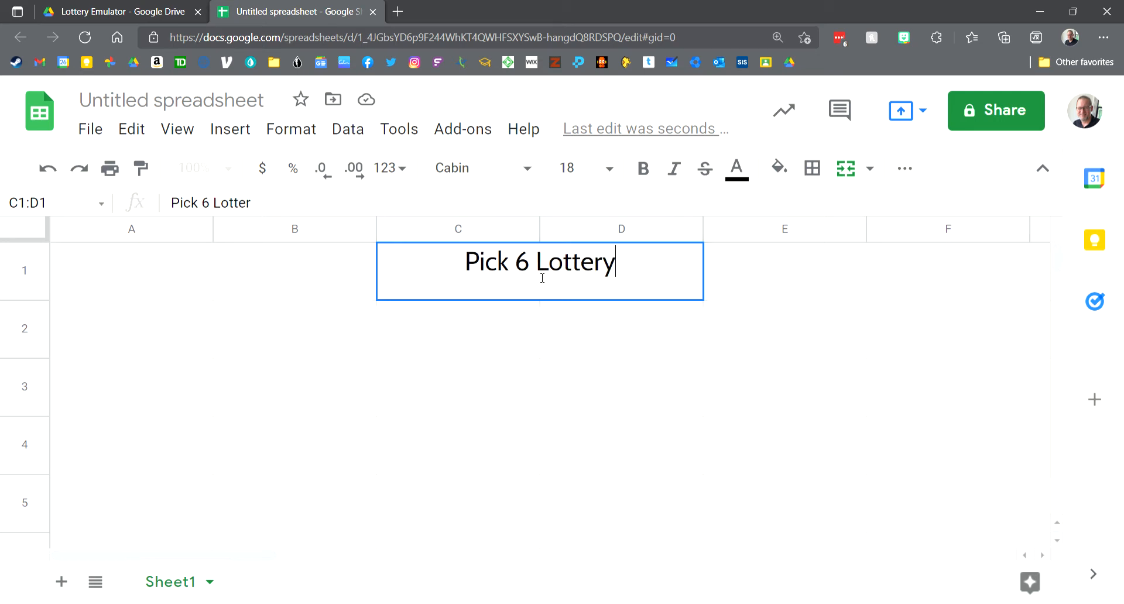
text( Emulator)
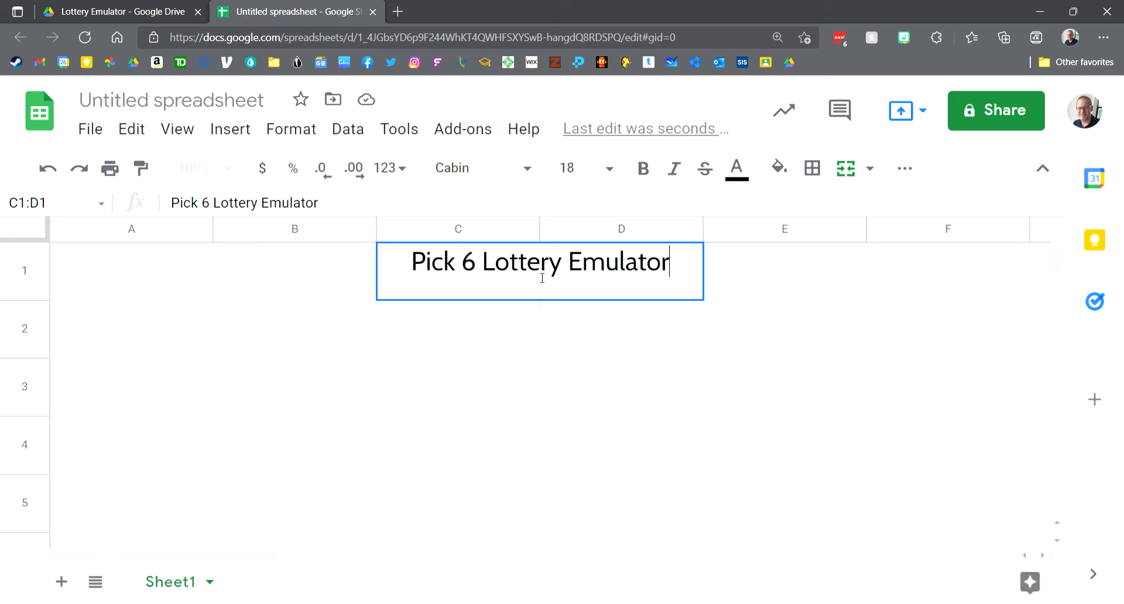
key(Return)
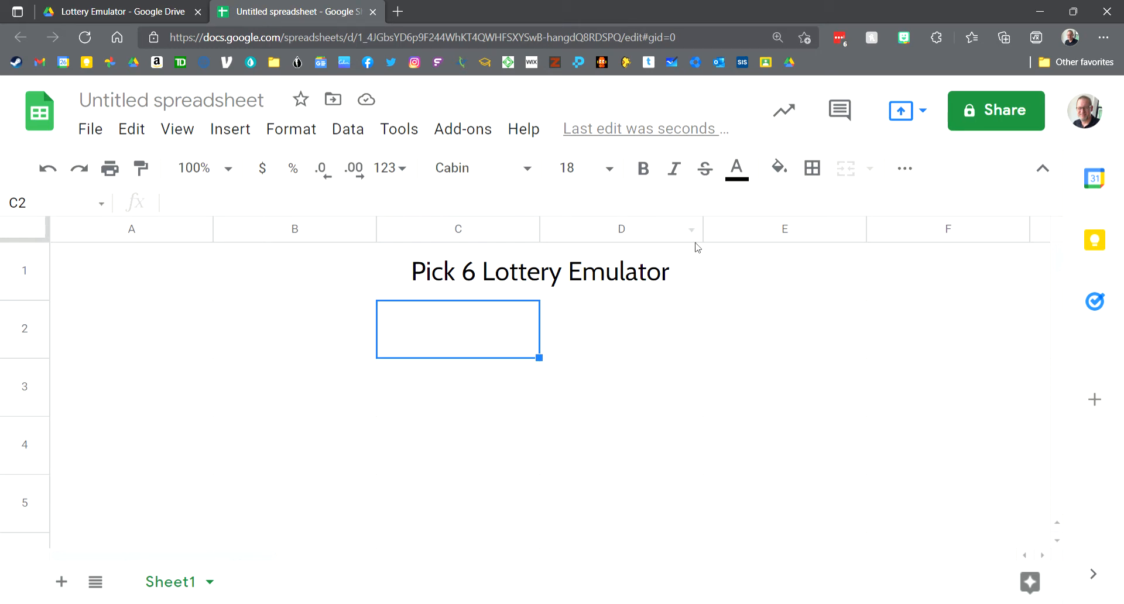
Fill the merged title cell C1:D1 with the standard yellow
click(906, 169)
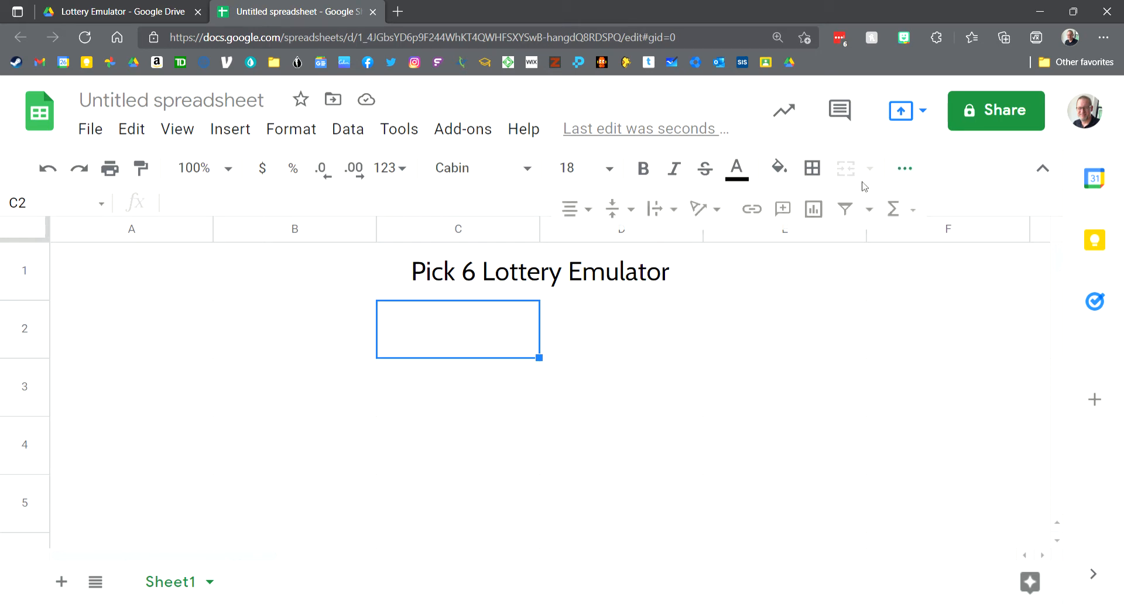
click(620, 211)
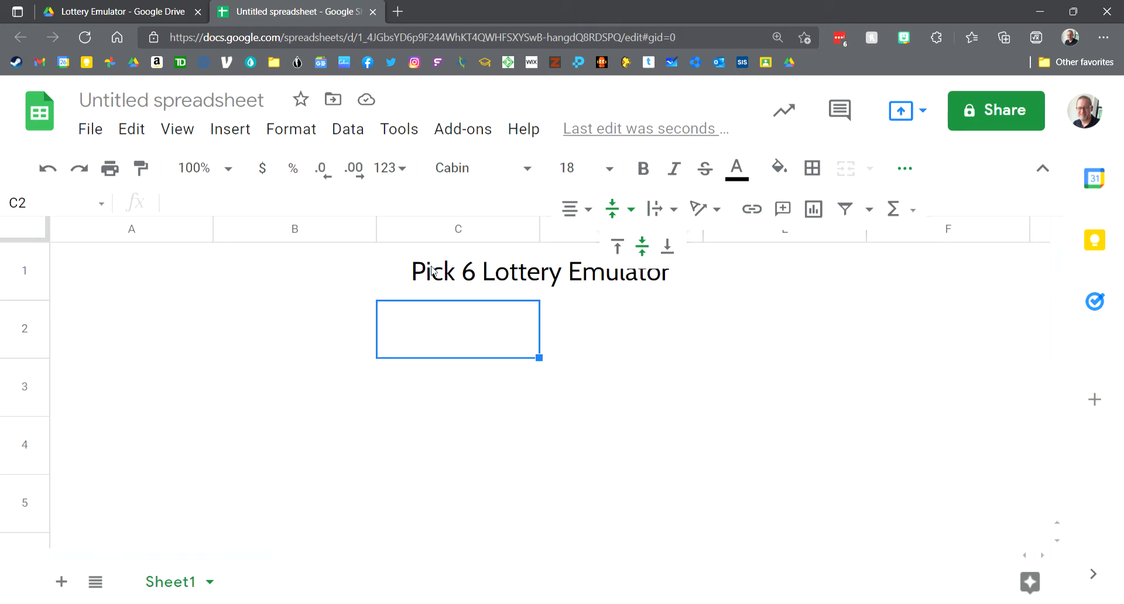
click(454, 275)
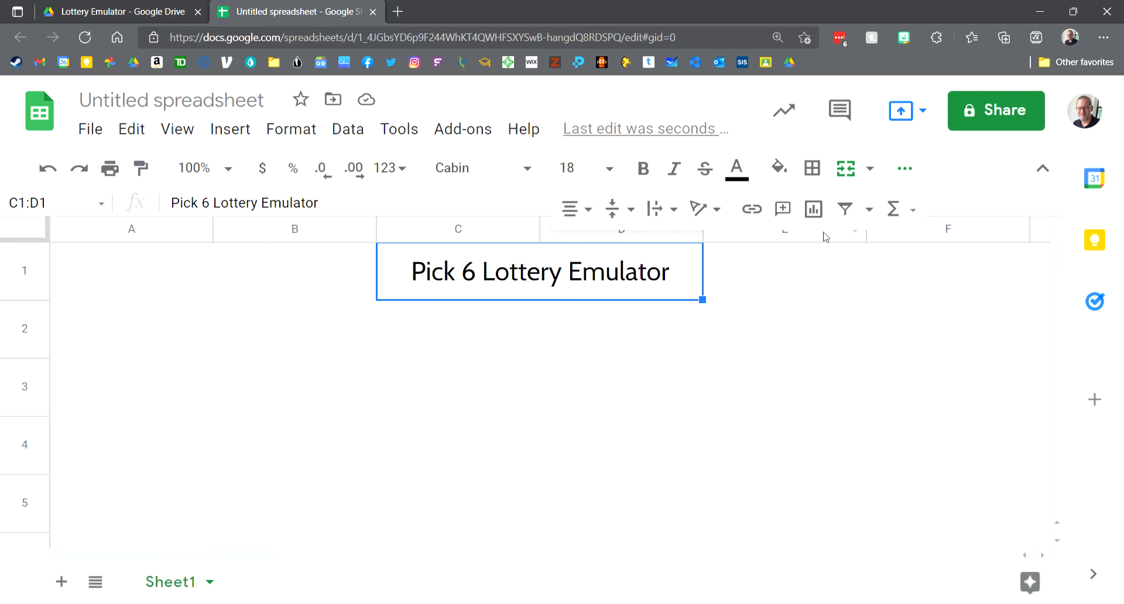
click(780, 168)
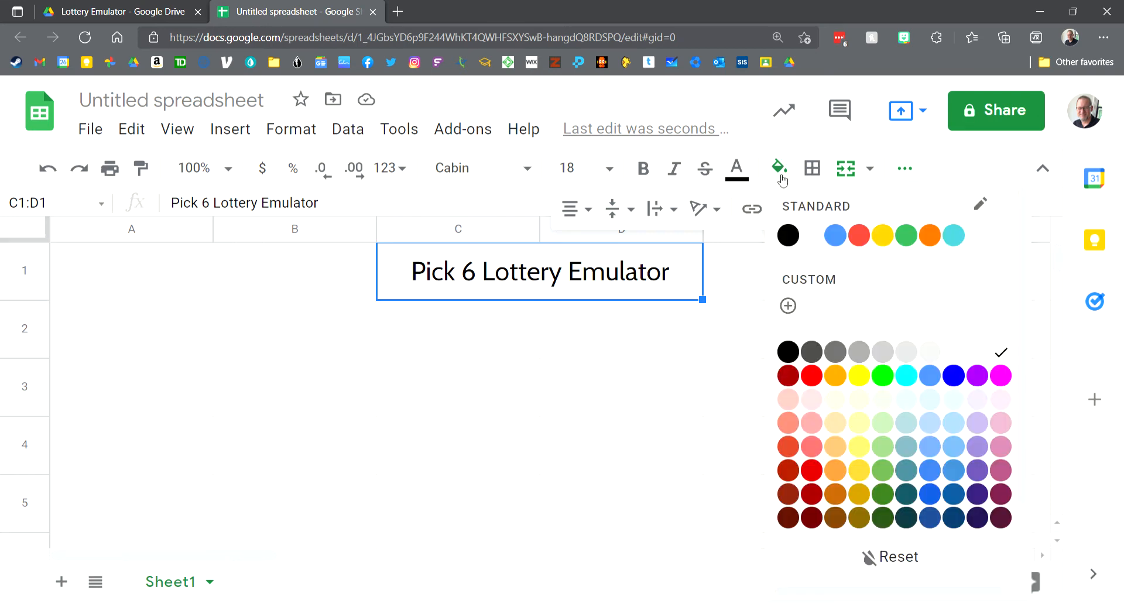
click(883, 236)
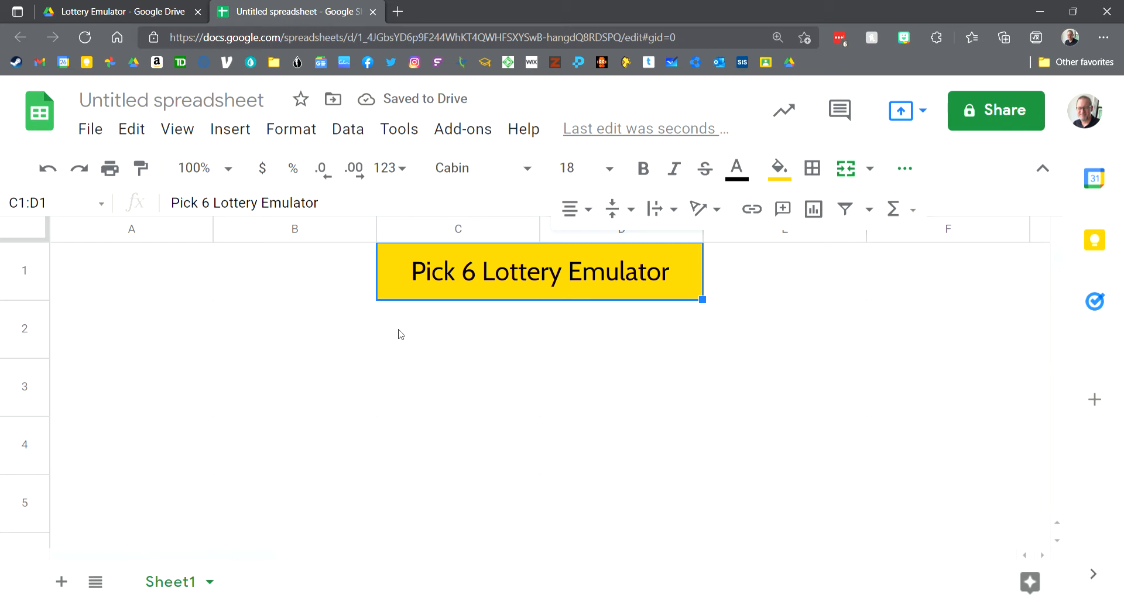
Merge cells C2:D2 and enter the heading "Lottery Ticket"
click(462, 336)
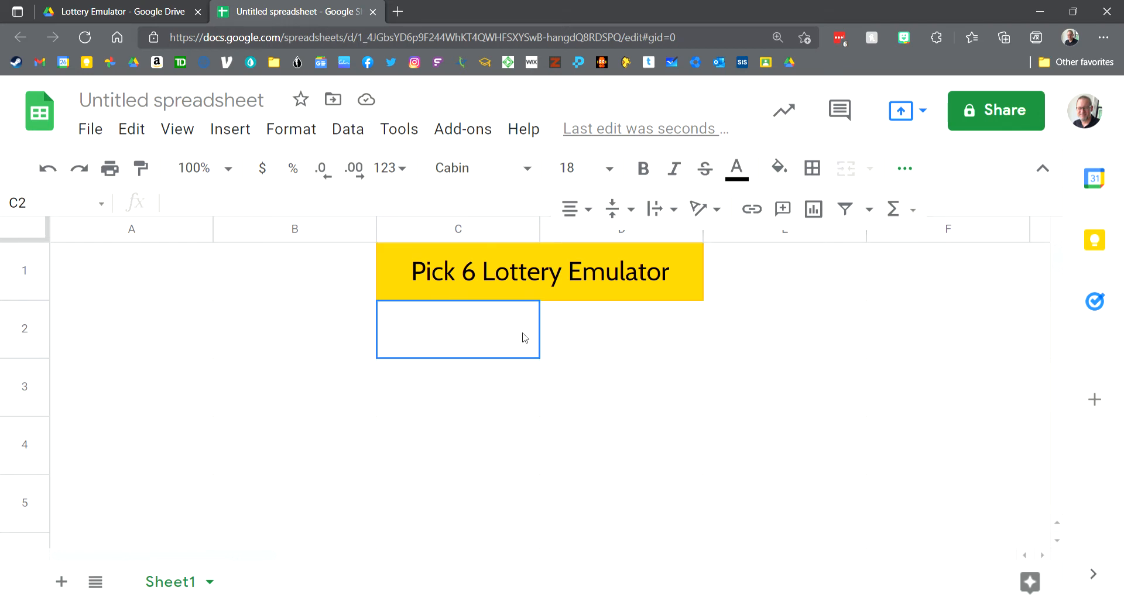
drag(525, 338, 571, 338)
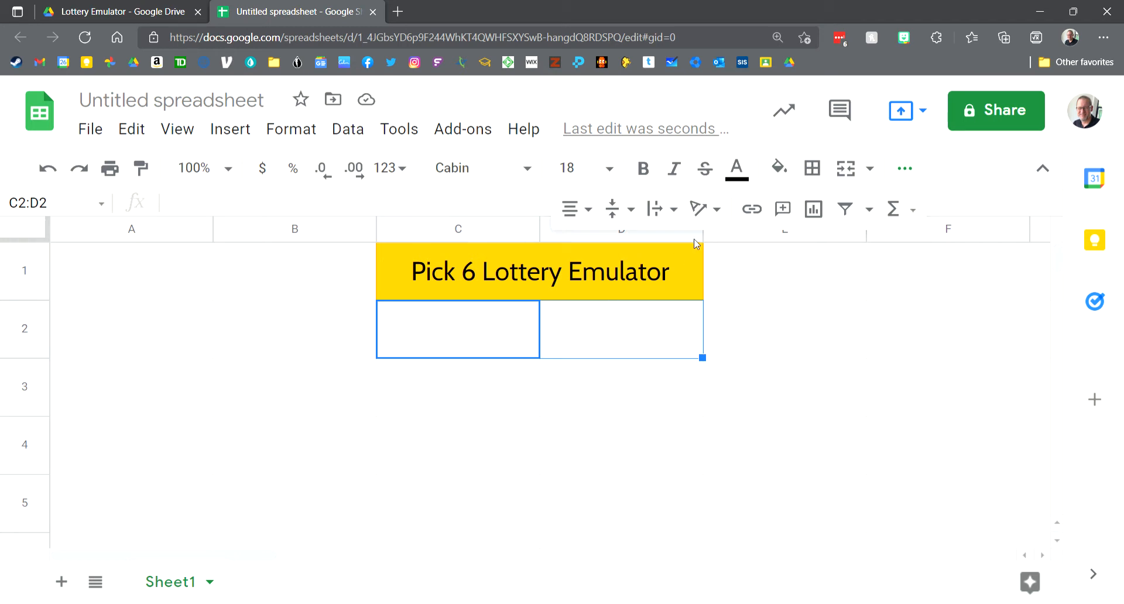
click(846, 169)
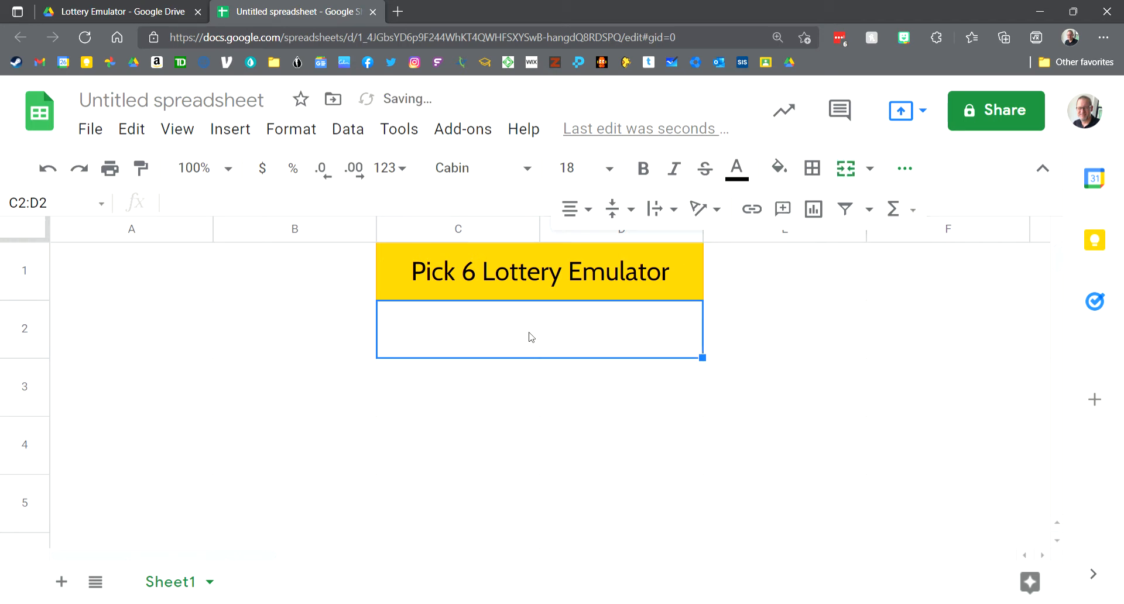
text(Lottery T)
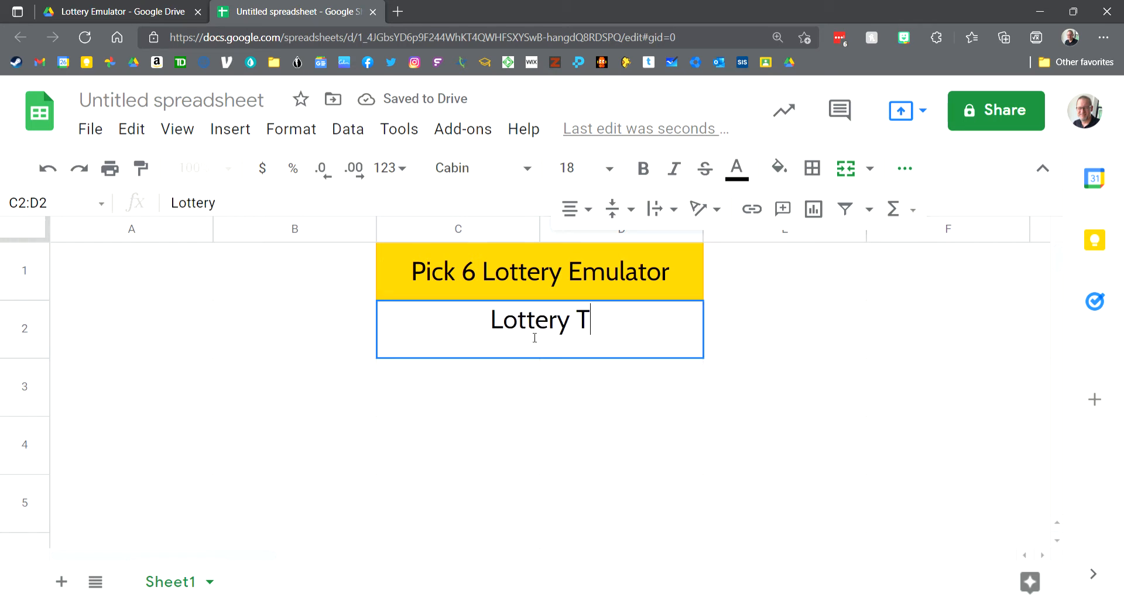
text(icket)
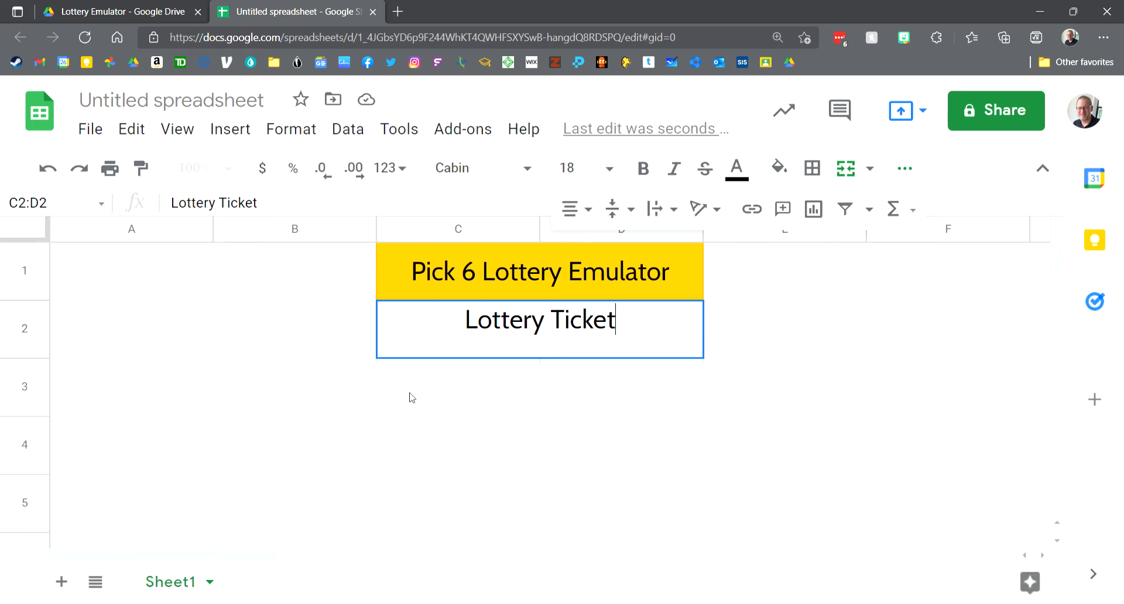
key(Return)
Fill the merged "Lottery Ticket" heading C2:D2 with bright yellow
click(441, 342)
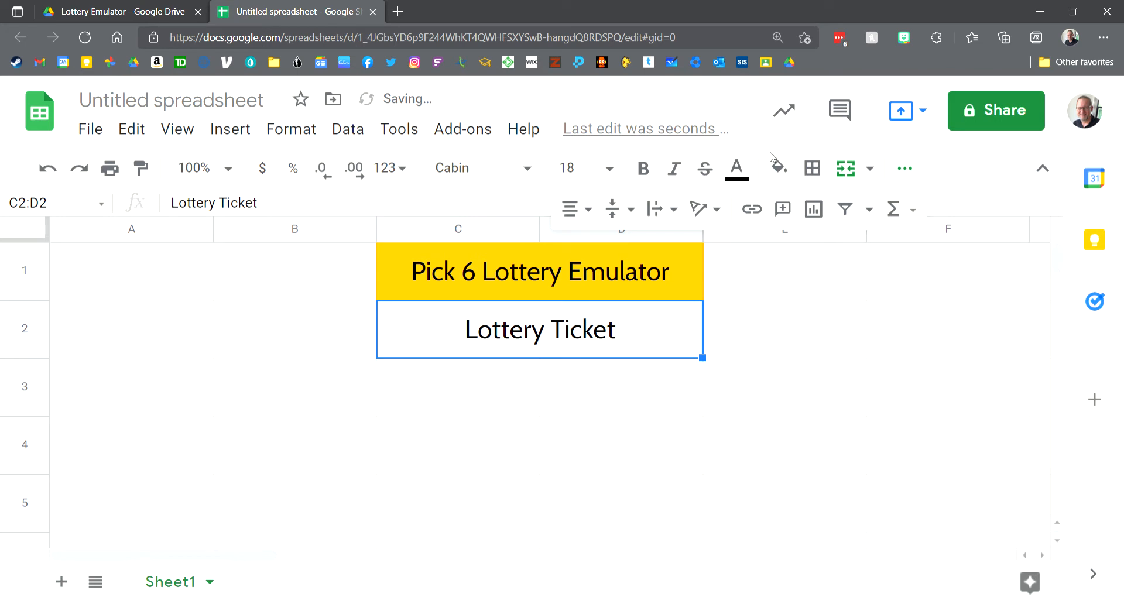
click(778, 169)
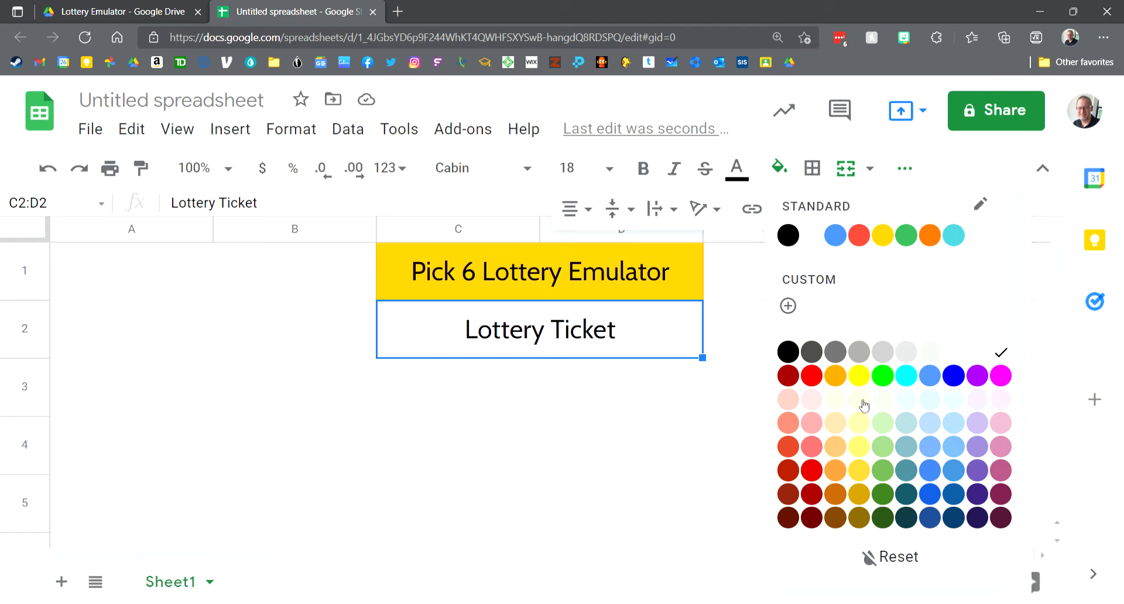
click(859, 376)
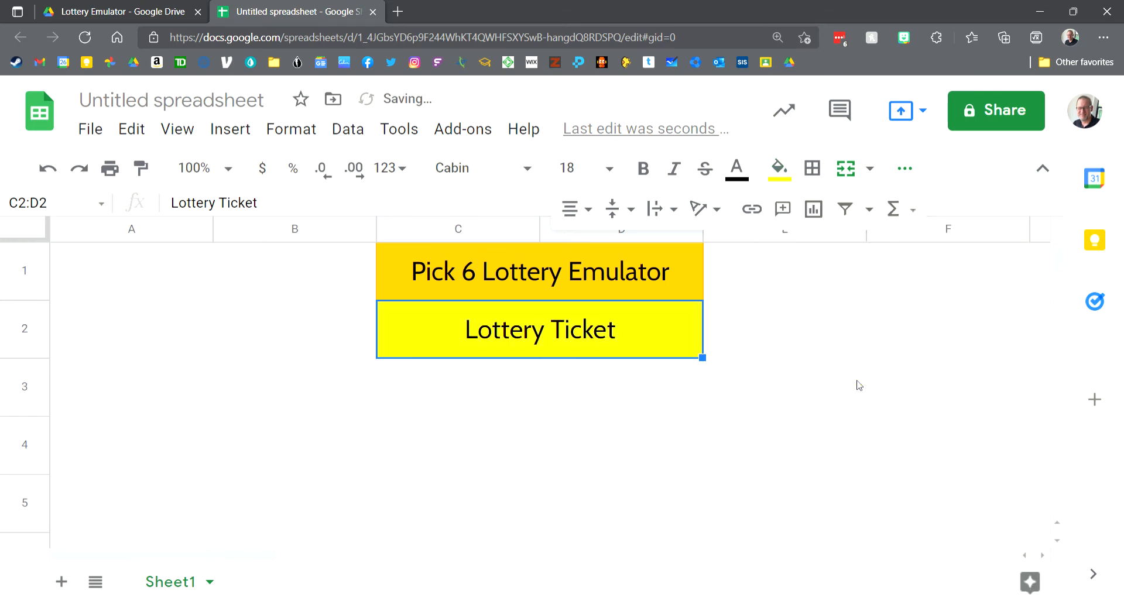
Fill the six ticket cells A3:F3 with the same bright yellow as the "Lottery Ticket" heading
drag(146, 396, 931, 391)
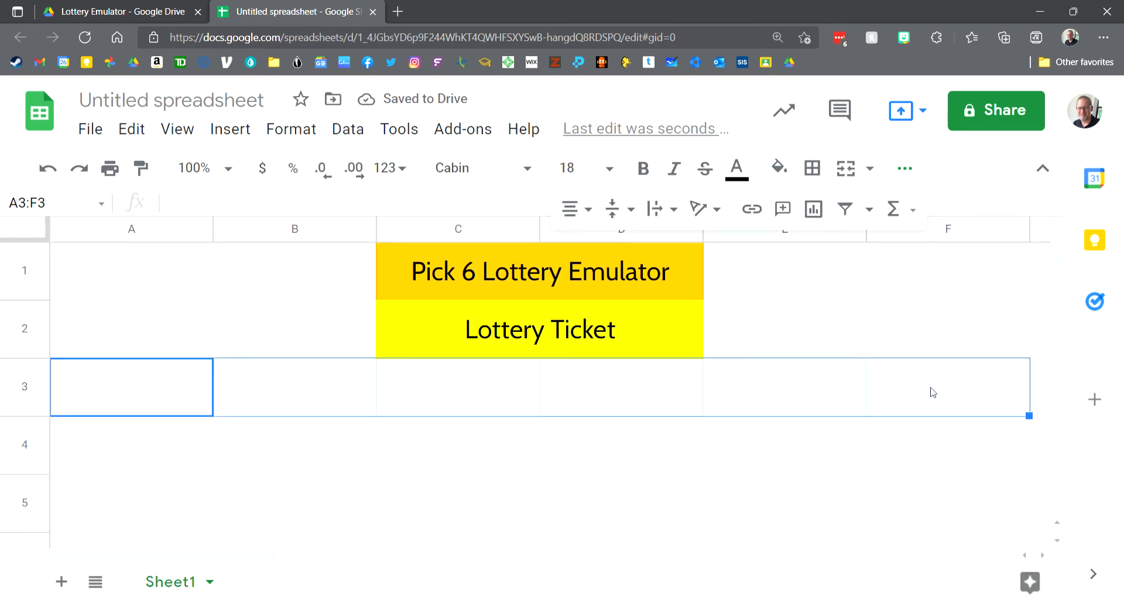
click(790, 180)
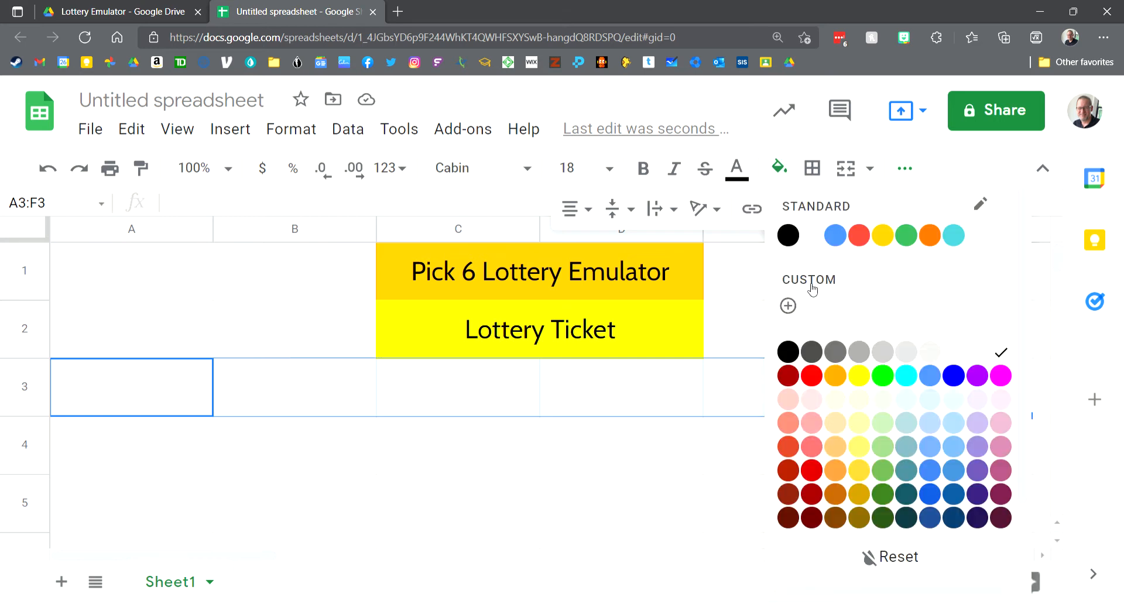
click(859, 377)
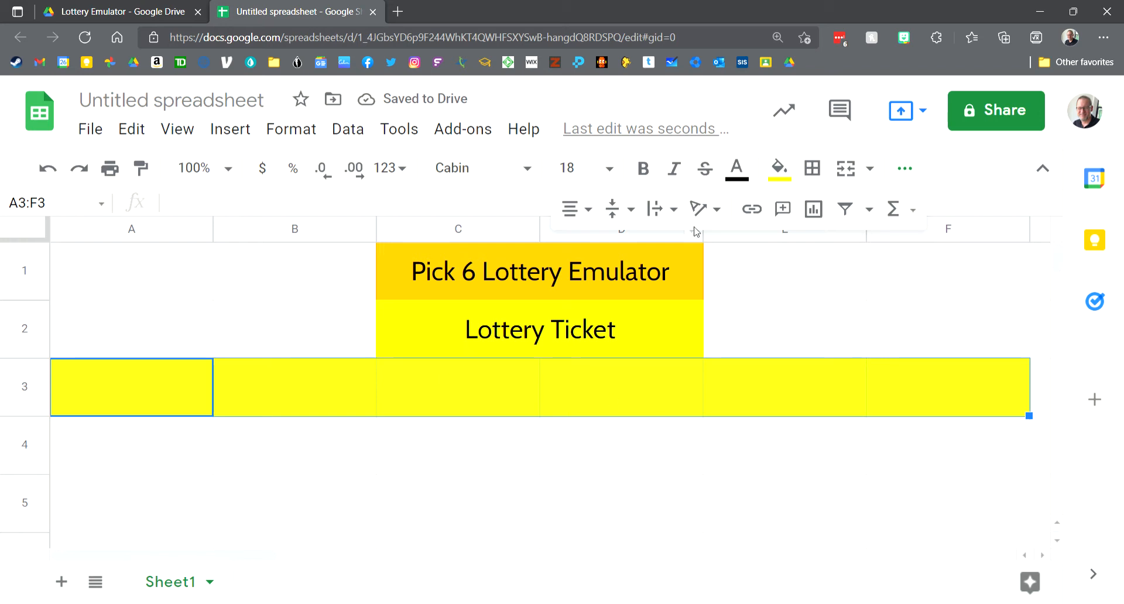
Apply thick solid borders in the darkest yellow shade to all edges of the ticket cells A3:F3
click(823, 174)
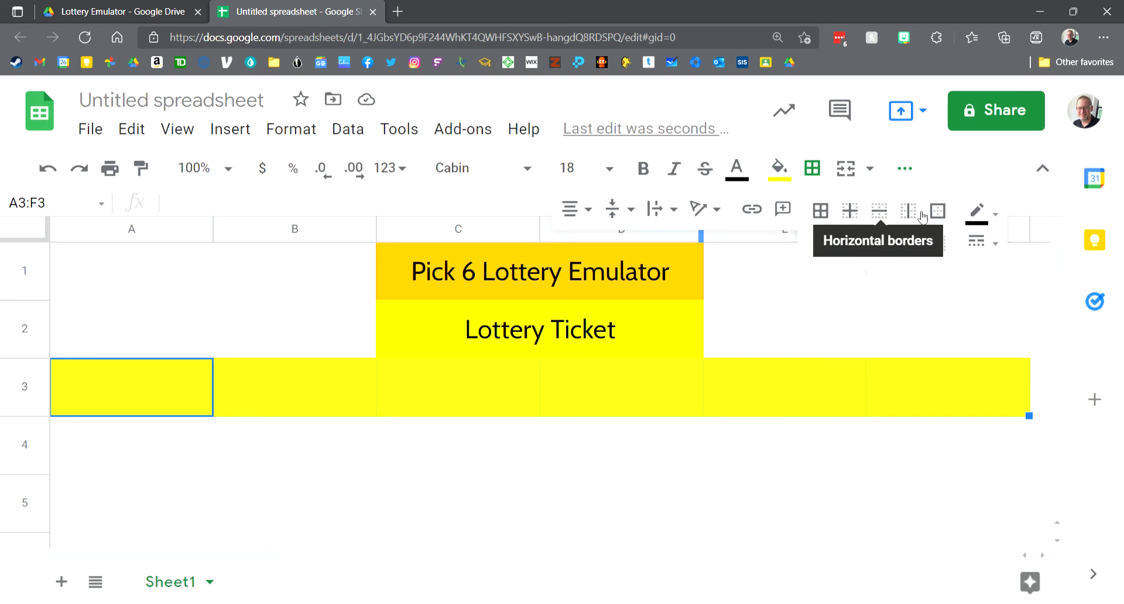
click(984, 214)
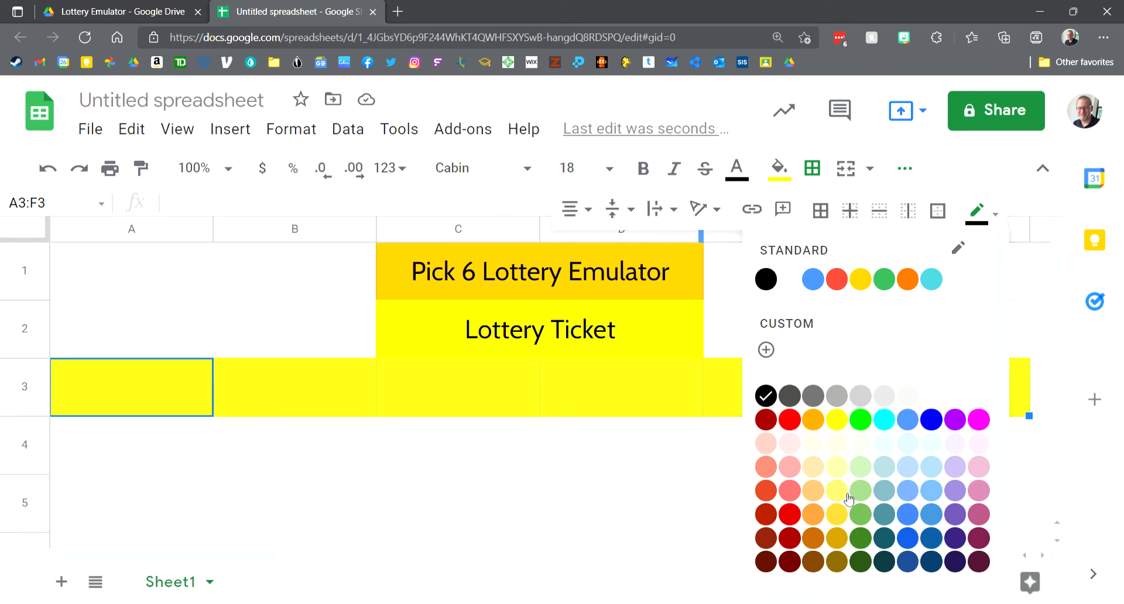
click(839, 567)
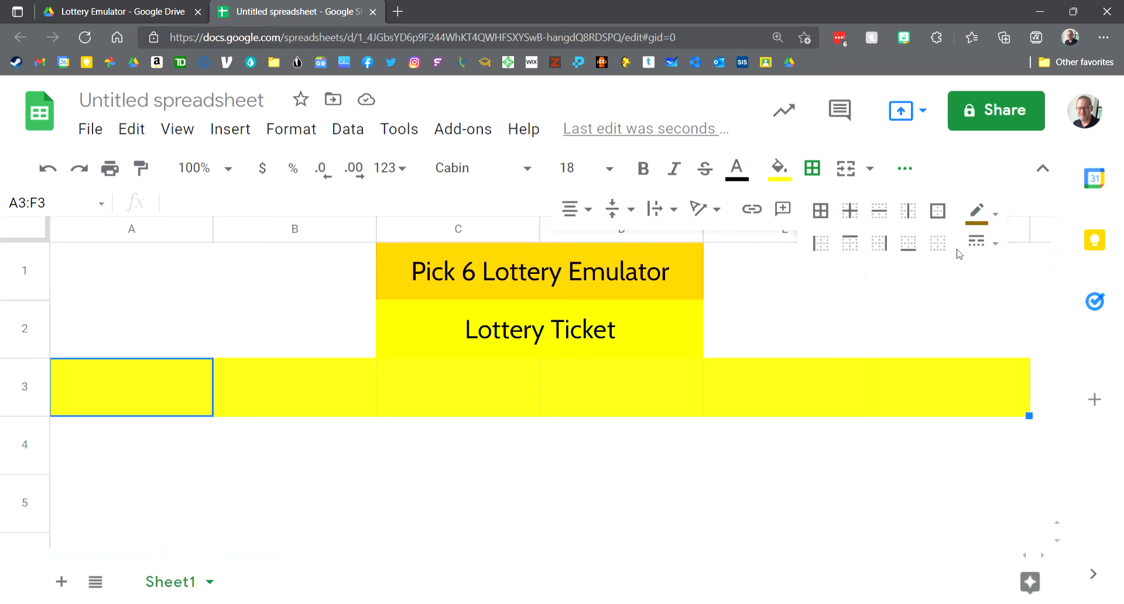
click(996, 251)
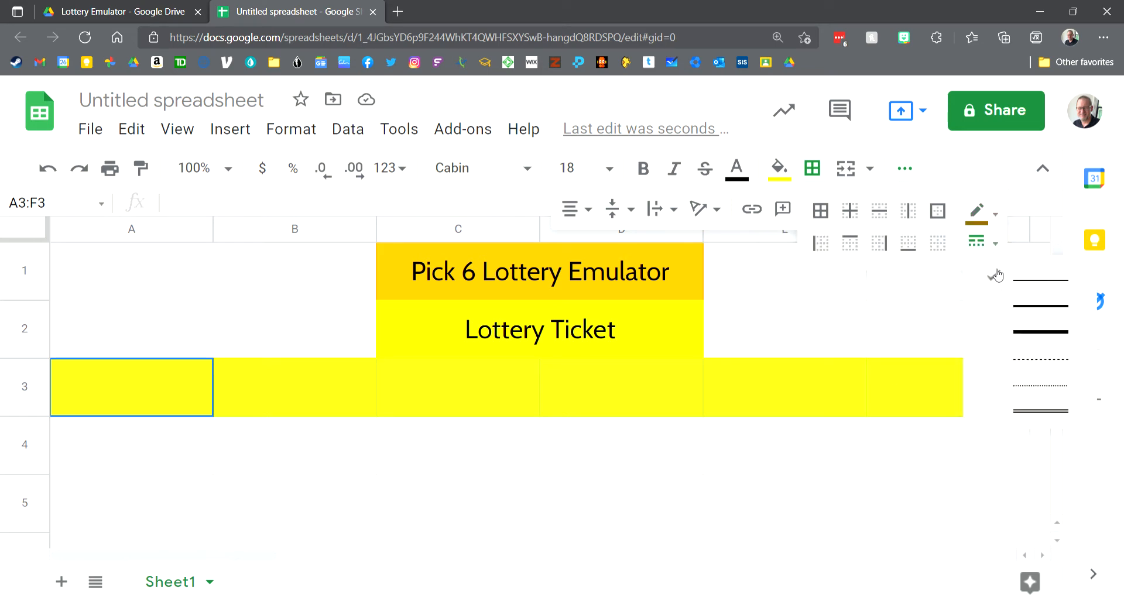
click(1029, 334)
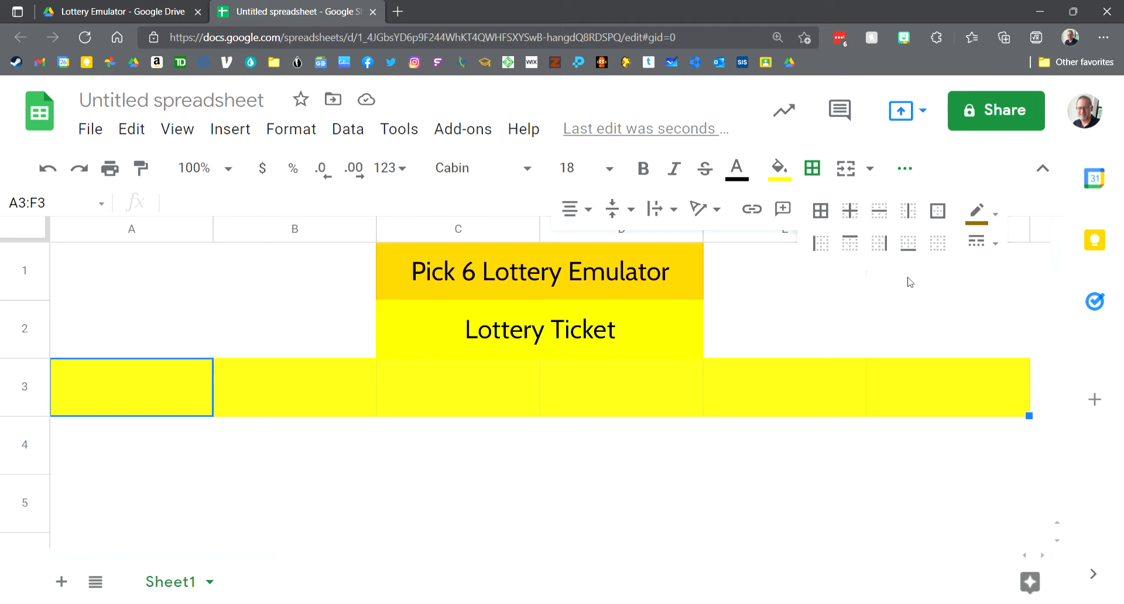
click(819, 216)
click(835, 337)
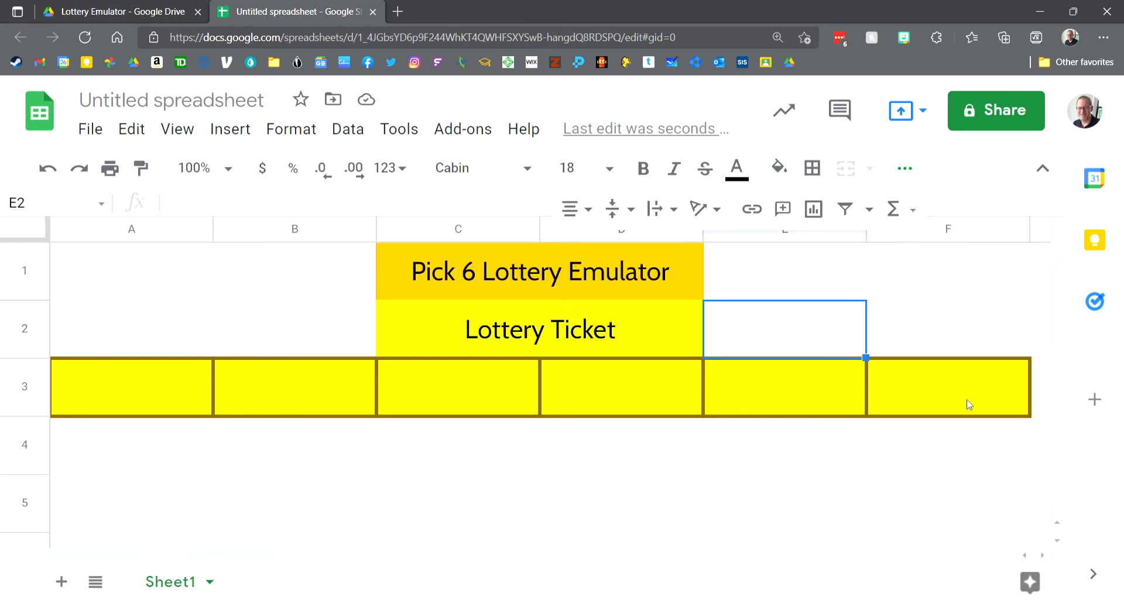
Enter the ticket numbers 2, 17, 20, 23, 33 and 44 across cells A3:F3
click(114, 404)
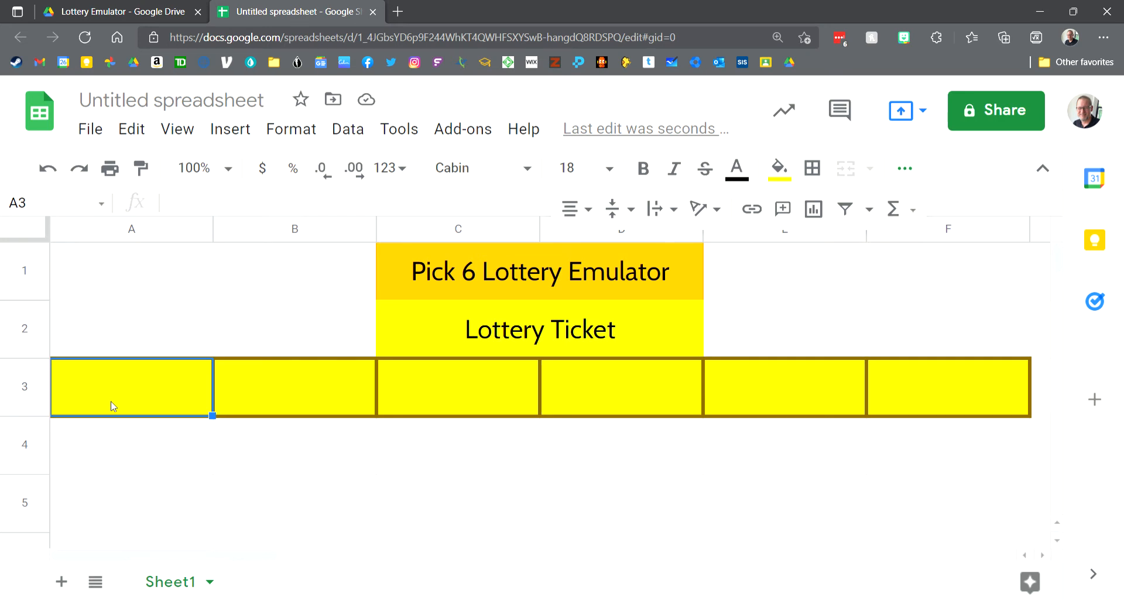
text(2)
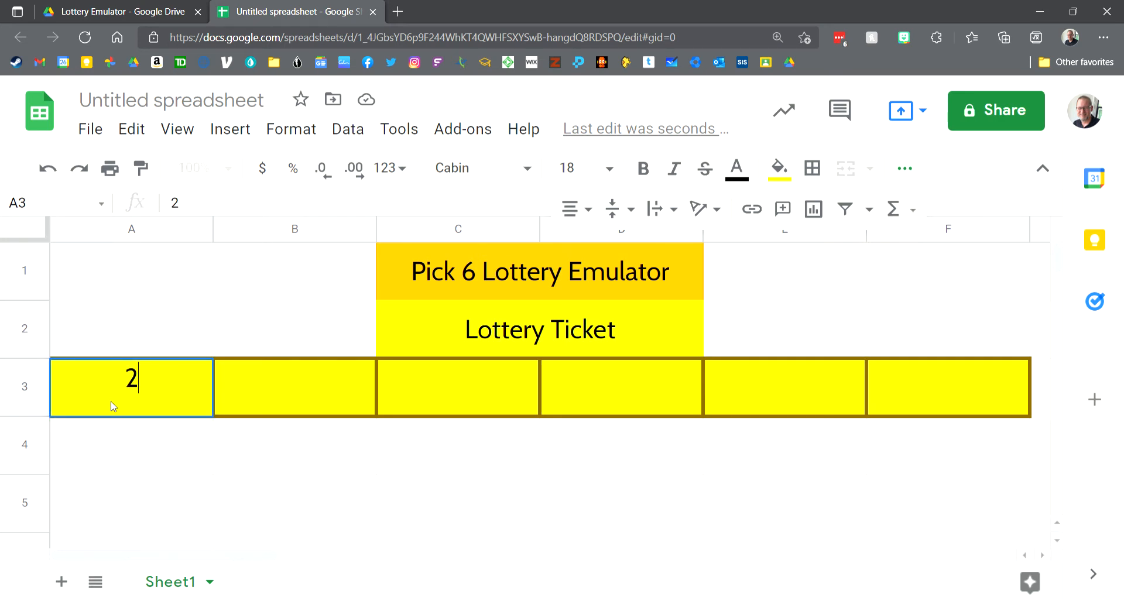
key(Tab)
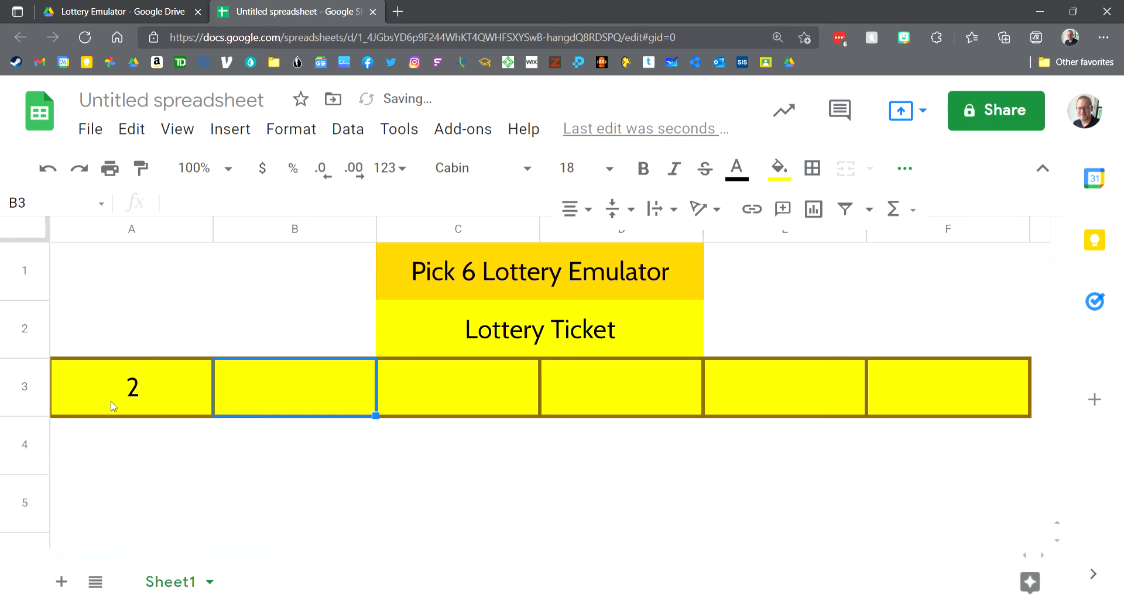
text(17)
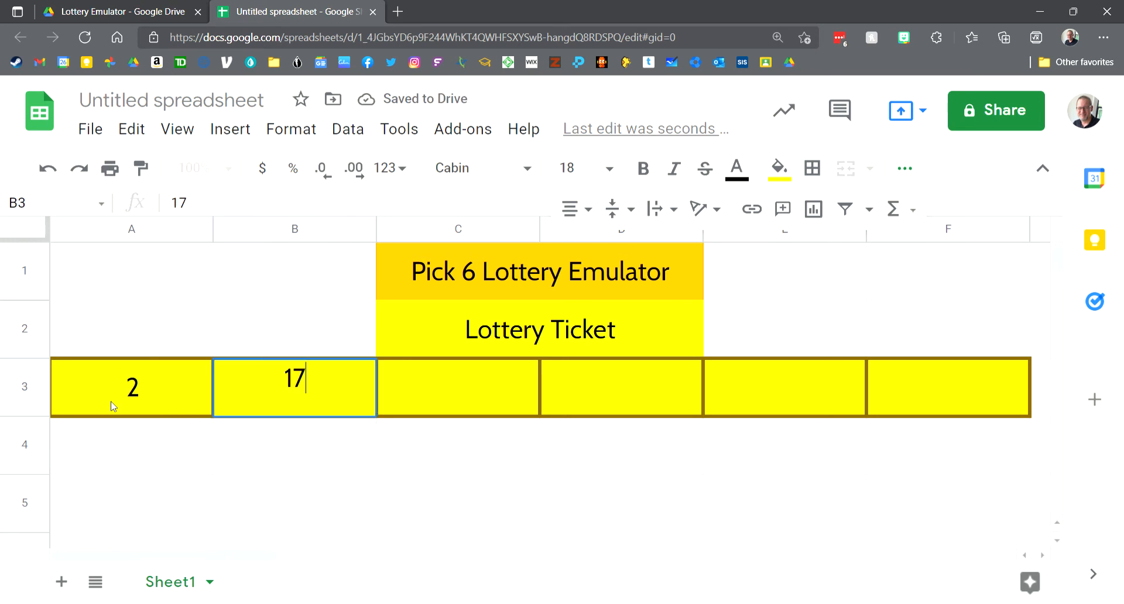
key(Tab)
text(20)
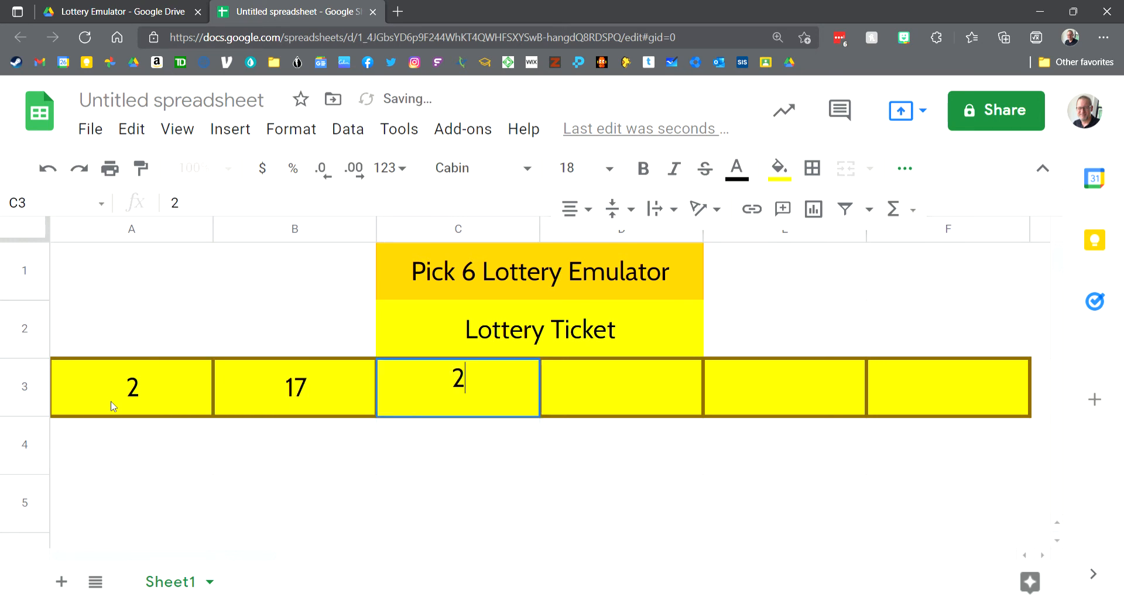
key(Tab)
text(23)
key(Tab)
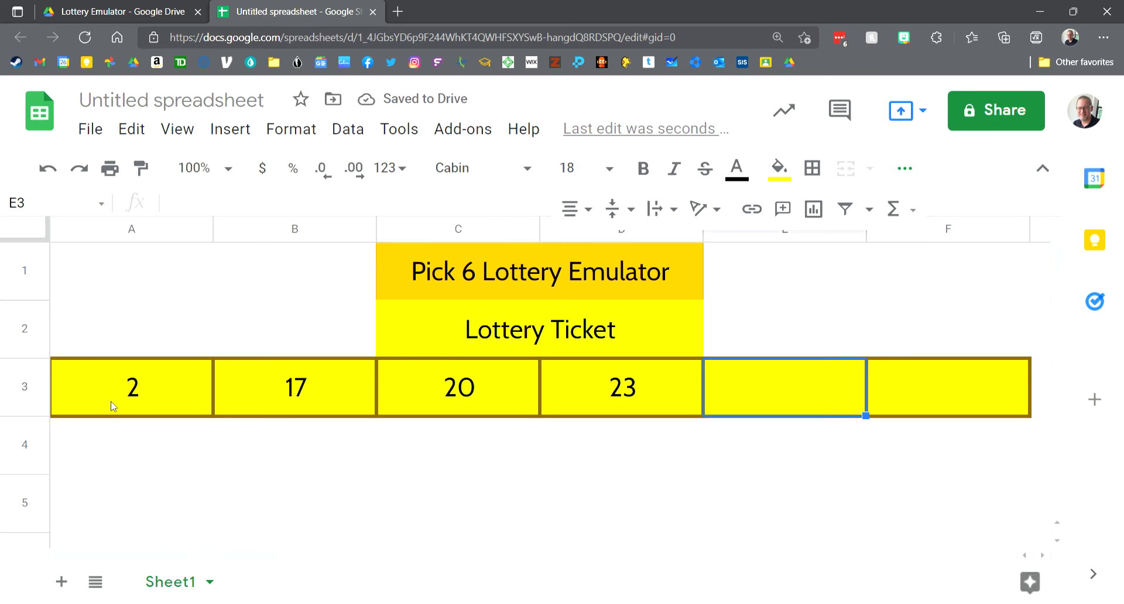
text(33)
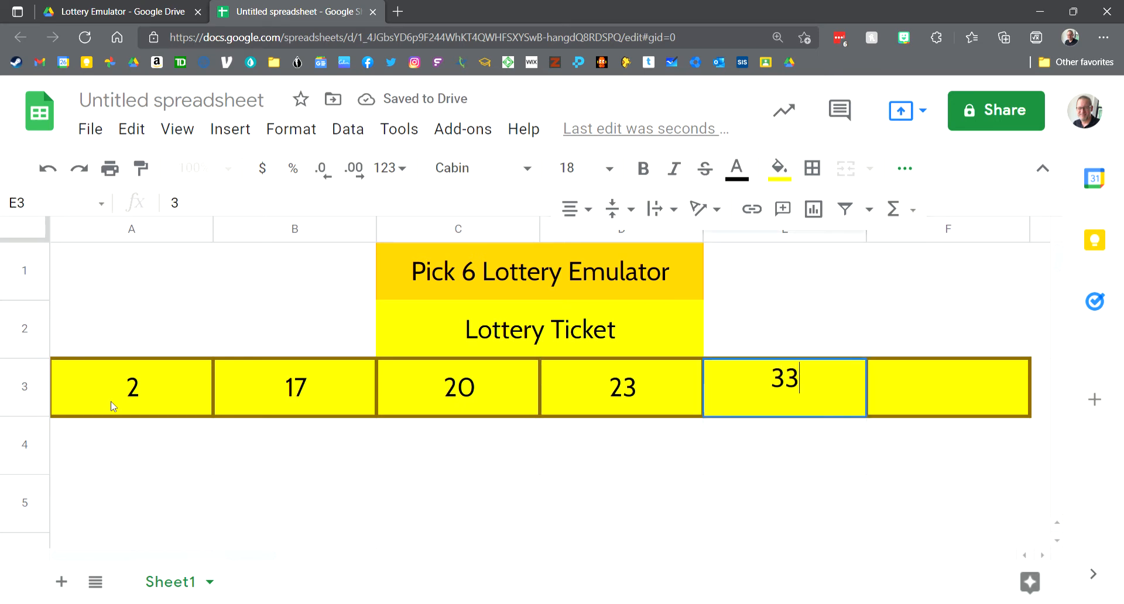
key(Tab)
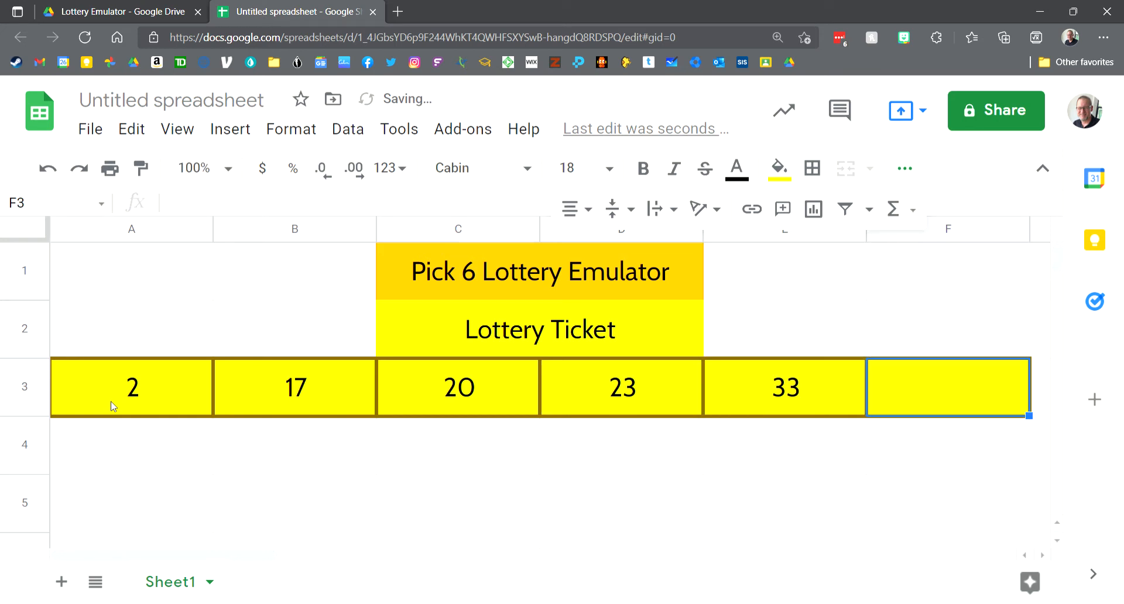
text(44)
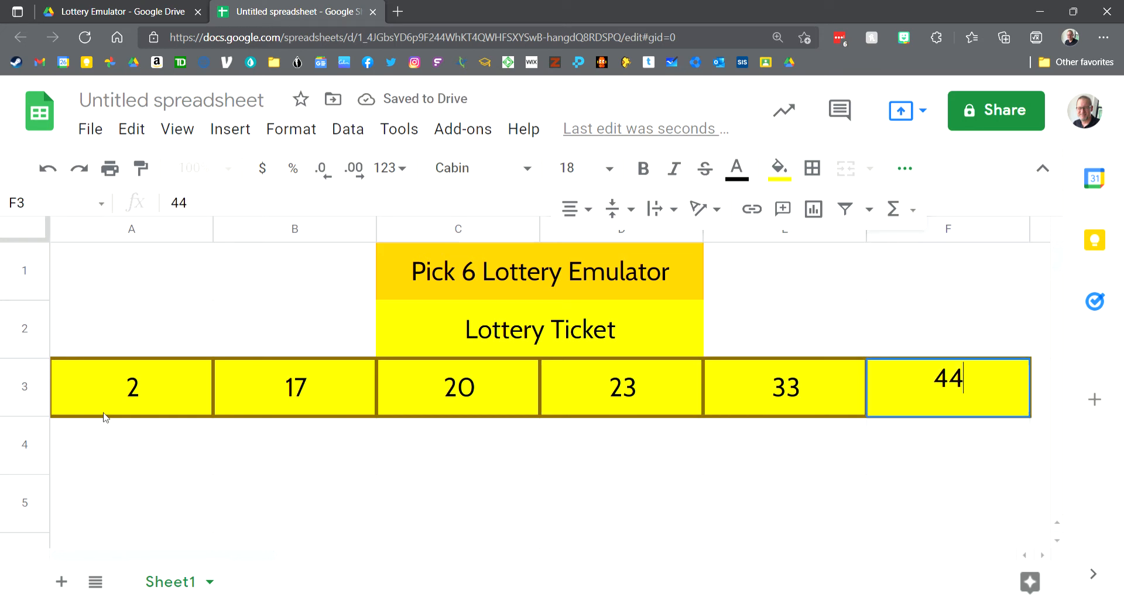
click(167, 288)
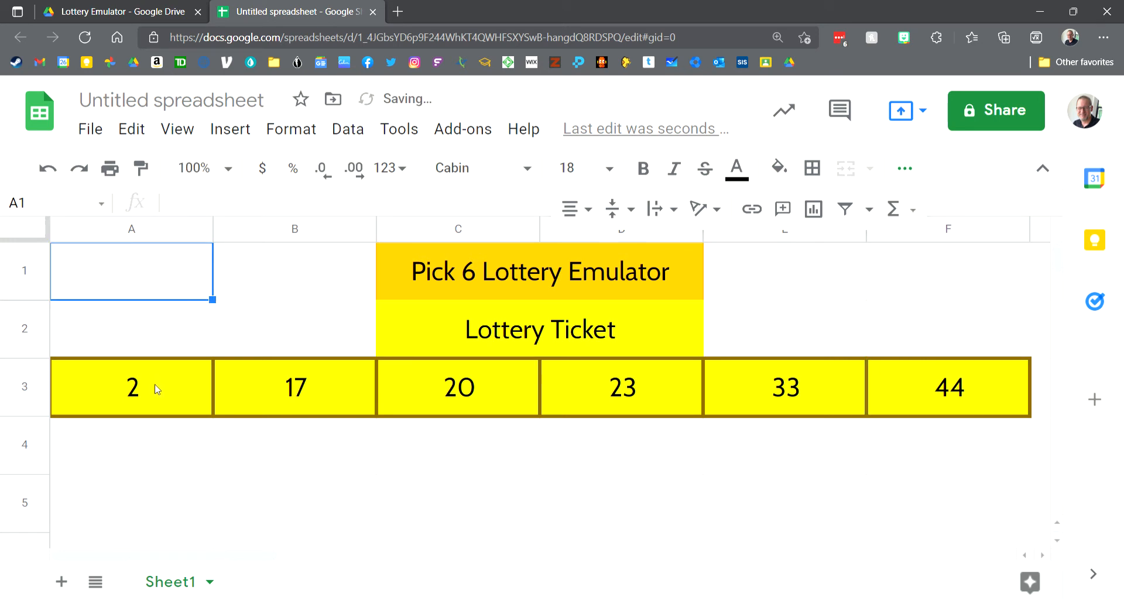
Merge cells C4:D4 and enter the heading "Winning Numbers", including the quotation marks
click(435, 463)
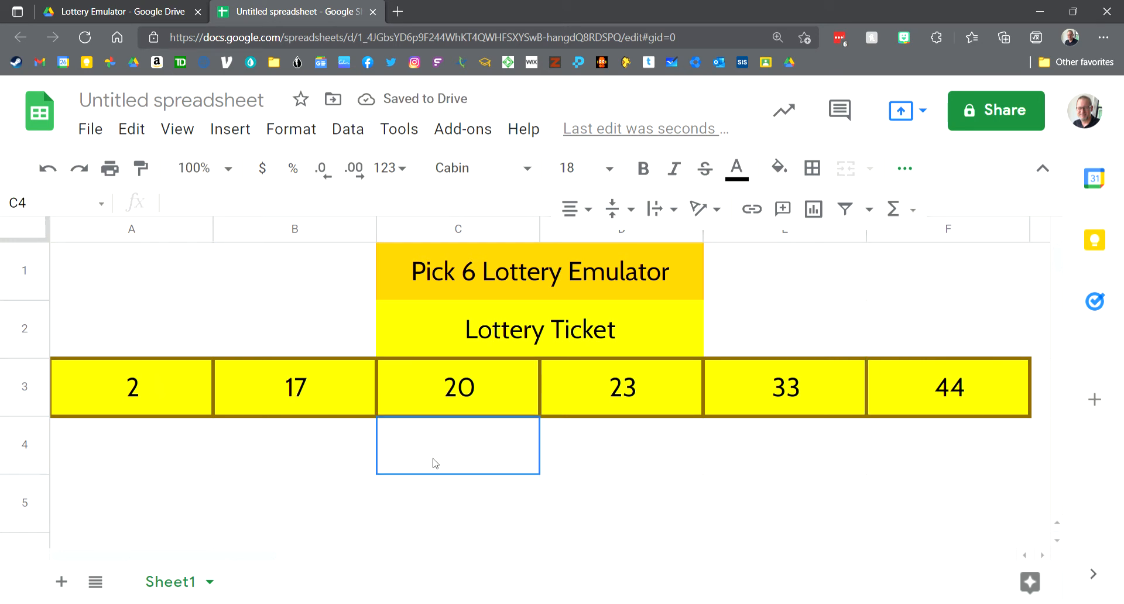
shift+click(562, 446)
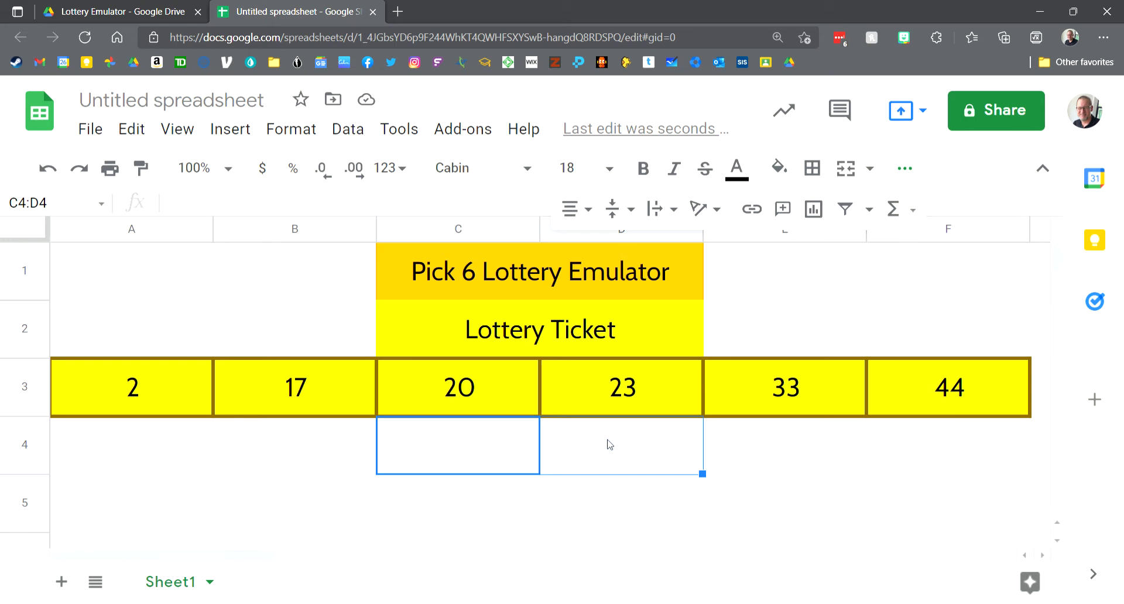
click(845, 168)
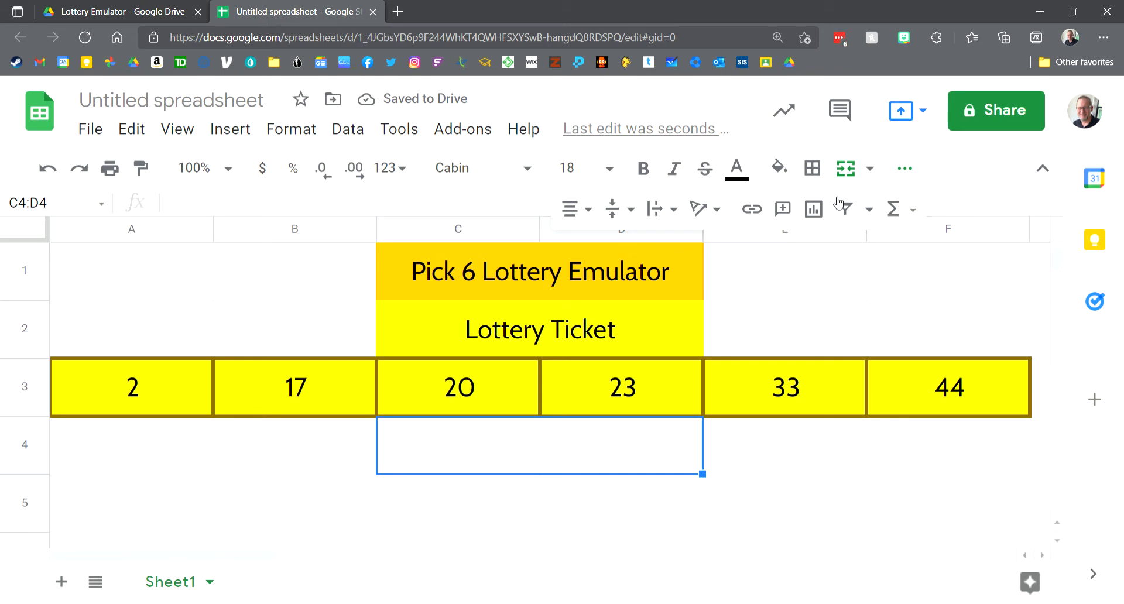
text("Winning )
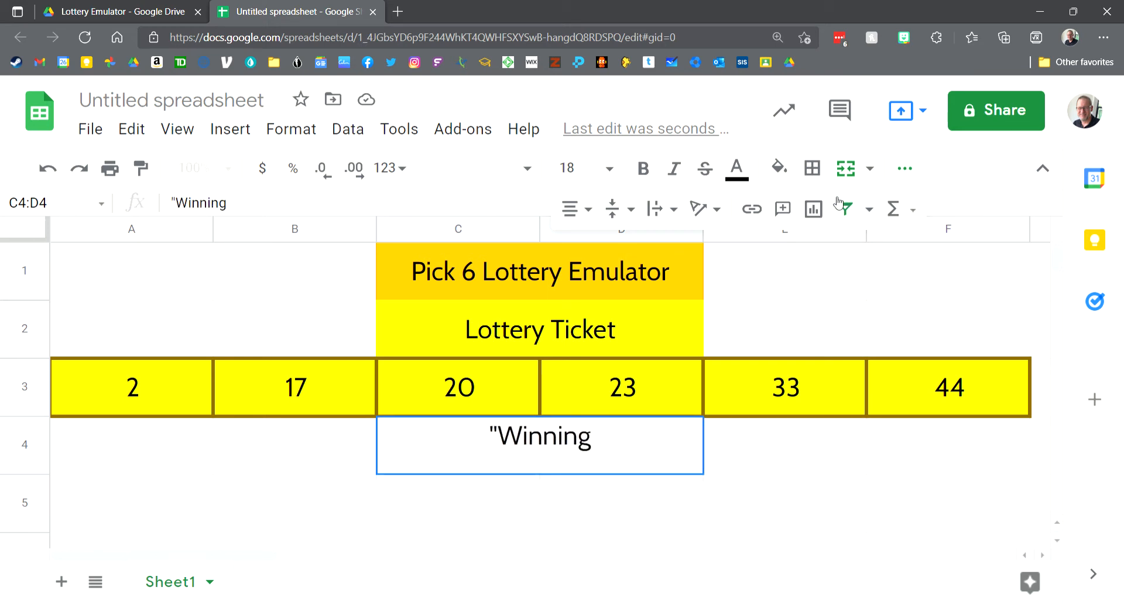
text(Numbers")
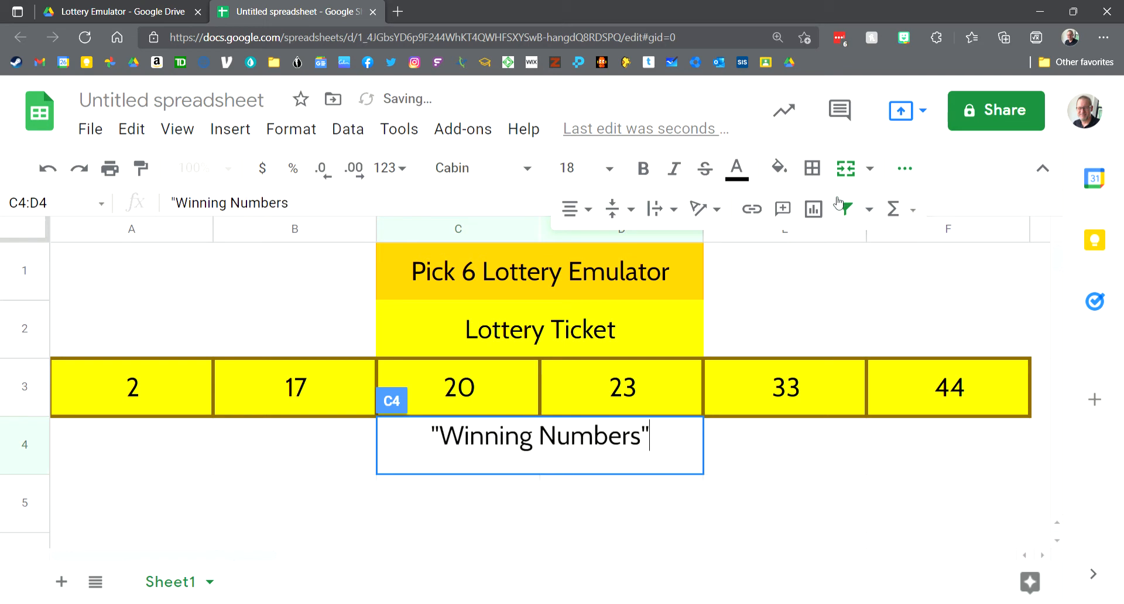
Fill the merged heading C4:D4 with the standard green and remove the filter applied to it
click(779, 168)
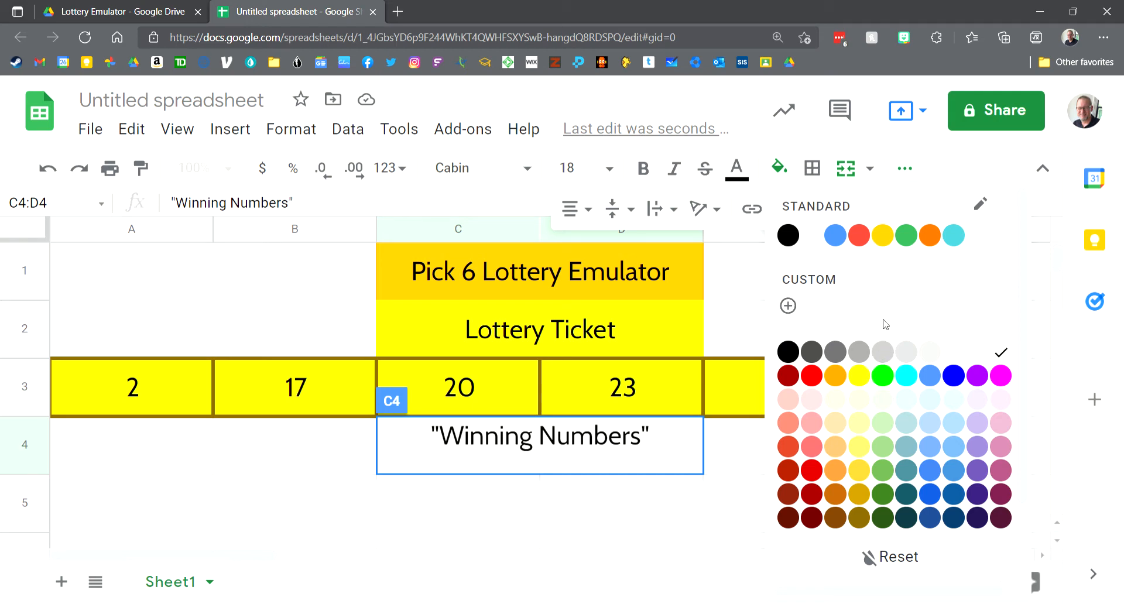
click(907, 236)
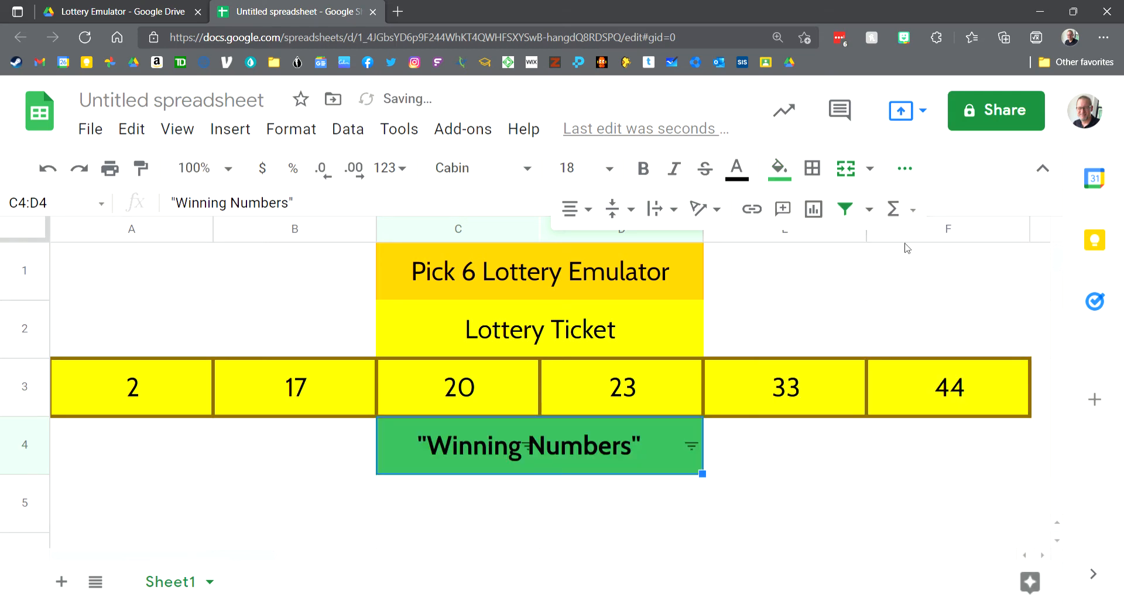
click(328, 506)
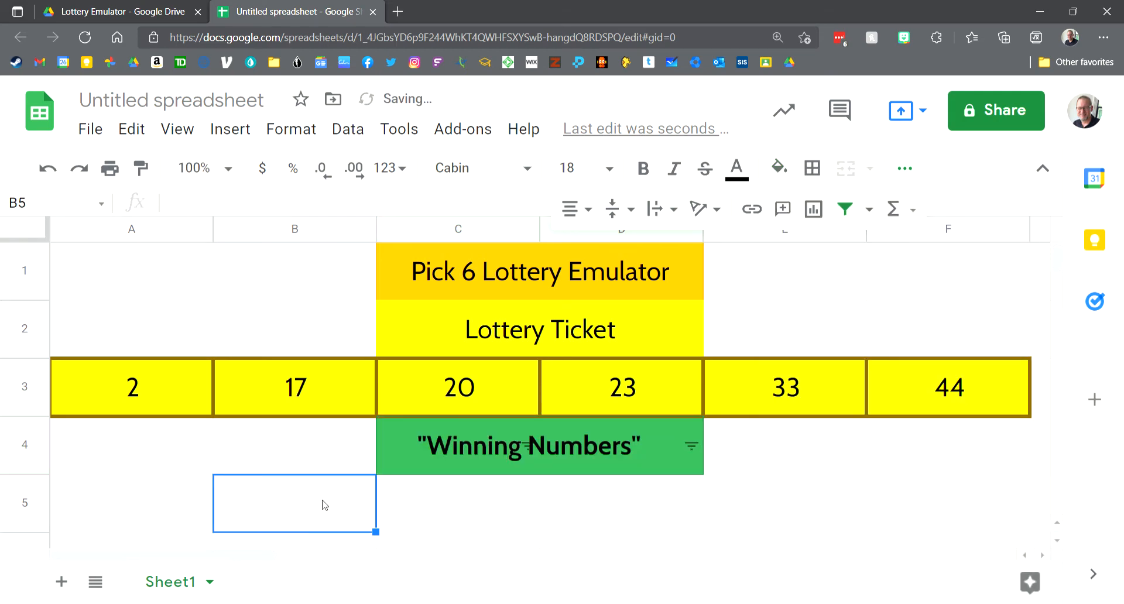
click(500, 455)
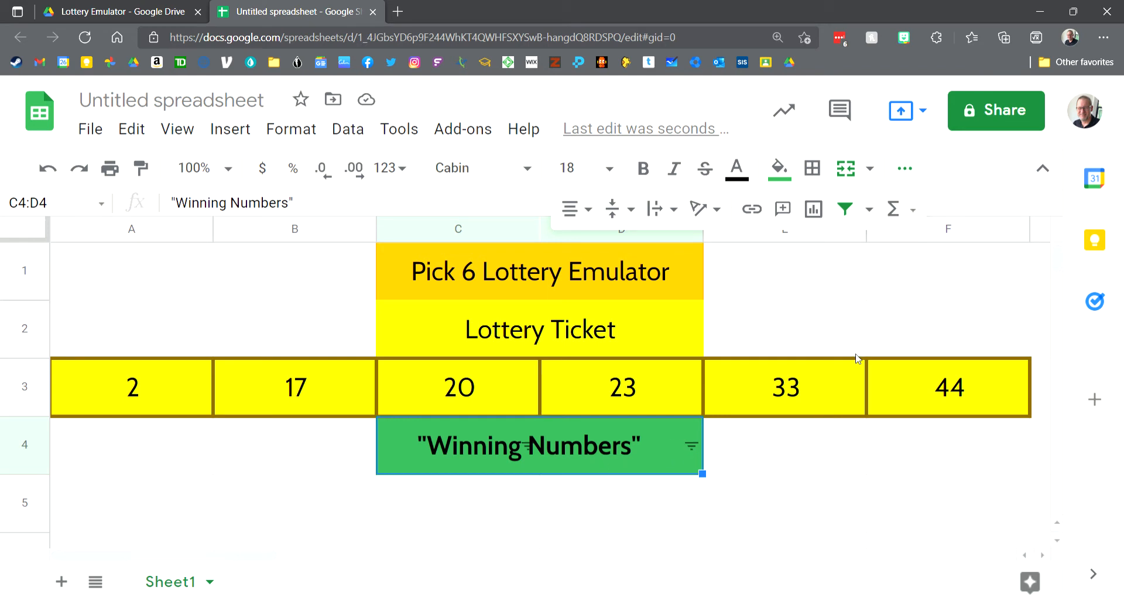
click(845, 209)
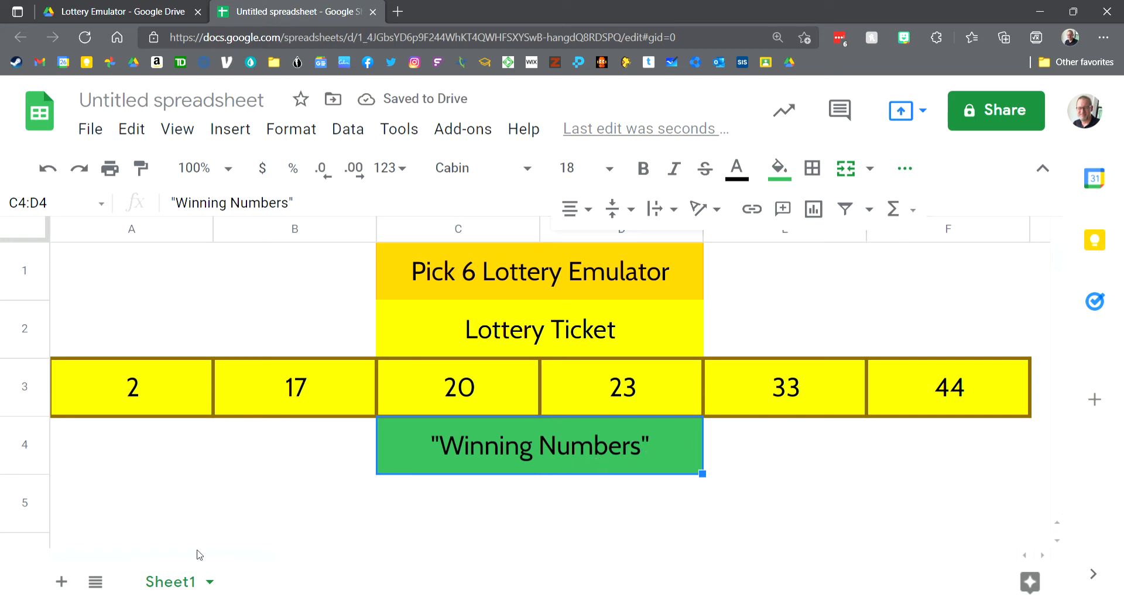
Fill the six winning number cells A5:F5 with the standard green
drag(154, 521, 937, 503)
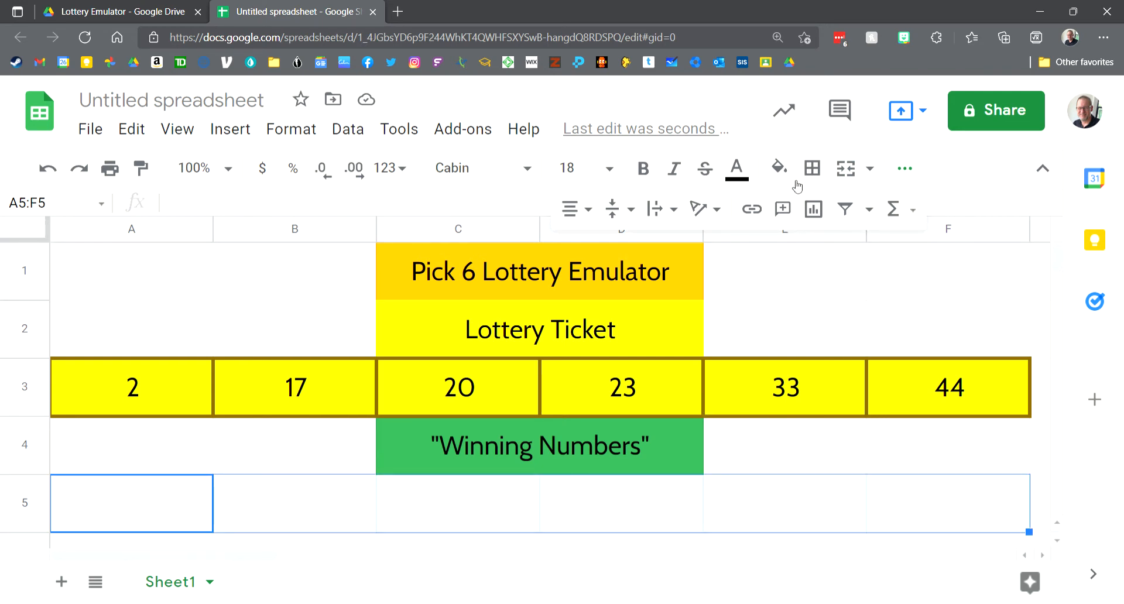
click(782, 170)
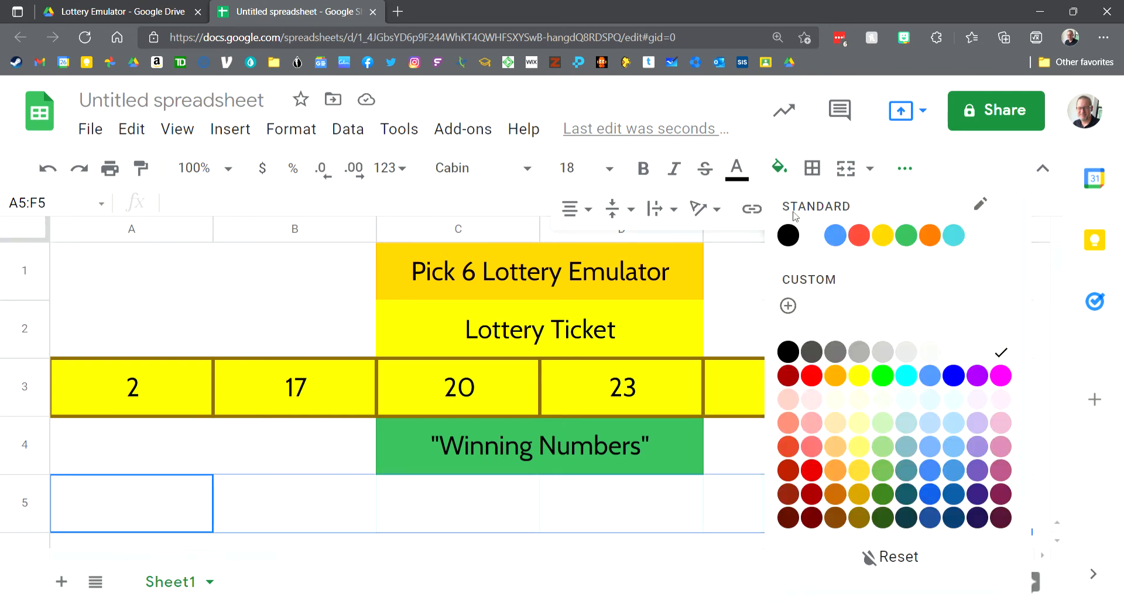
click(912, 237)
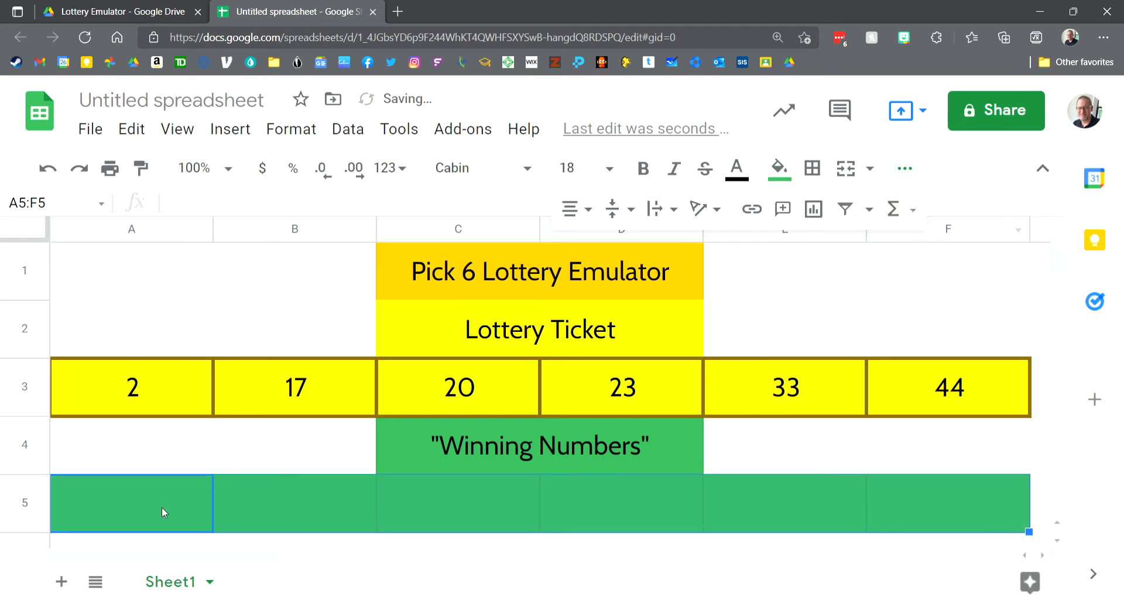
Apply heavy dark green borders around and between all the winning number cells A5:F5
drag(161, 507, 958, 497)
click(811, 170)
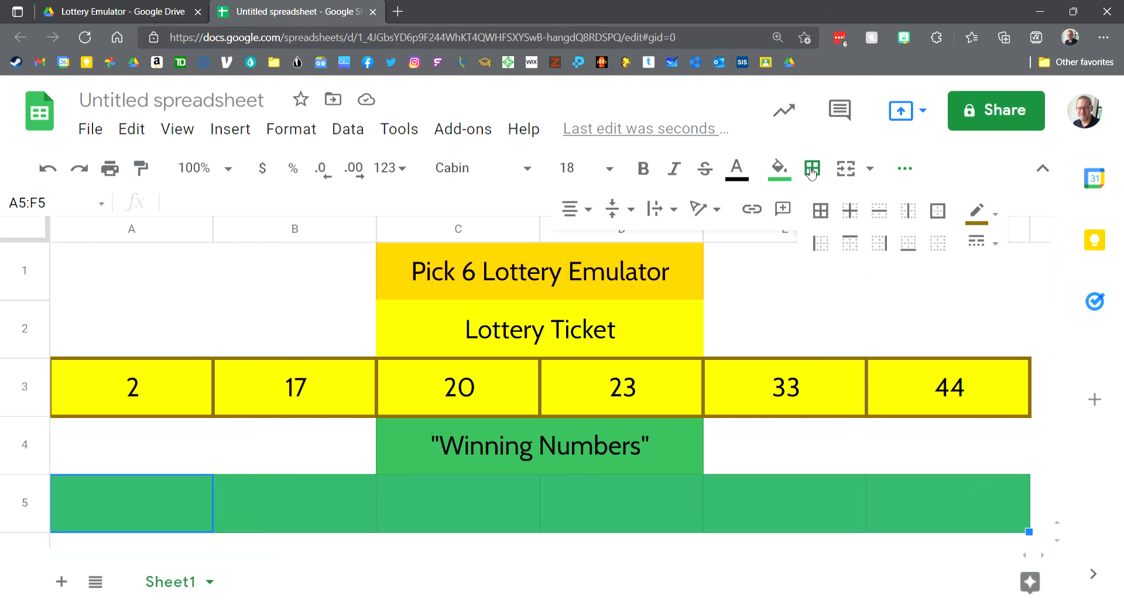
click(980, 222)
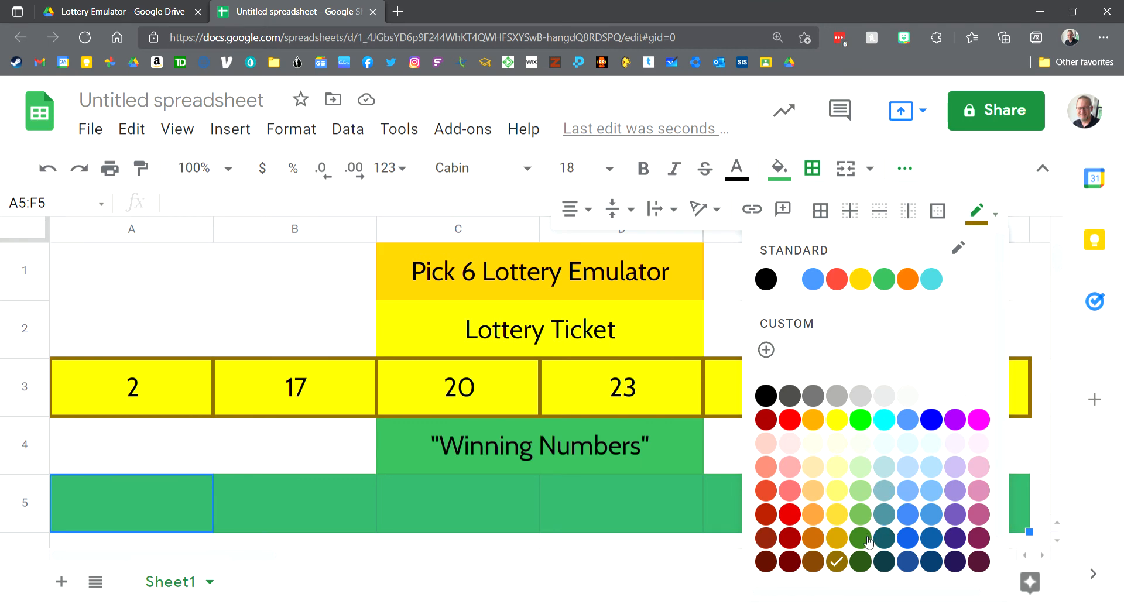
click(867, 563)
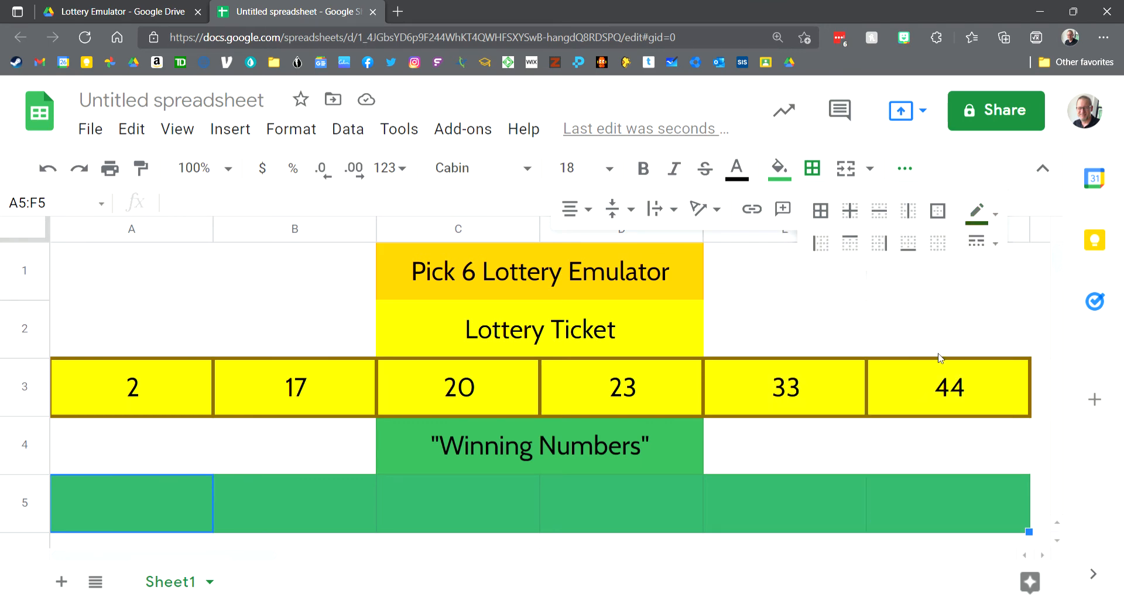
click(1001, 248)
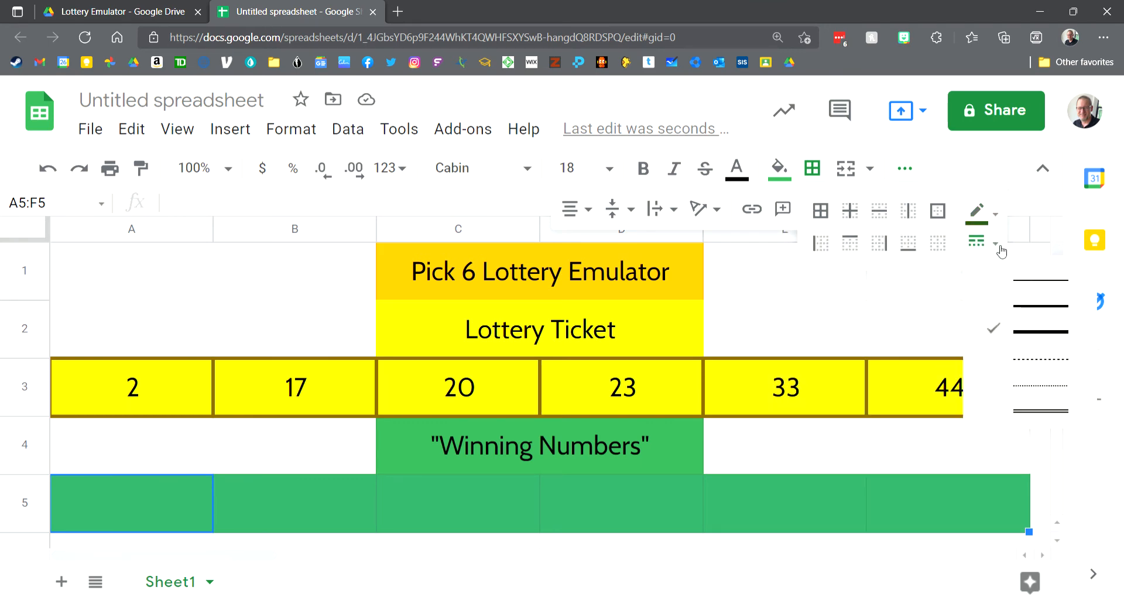
click(1027, 309)
click(829, 214)
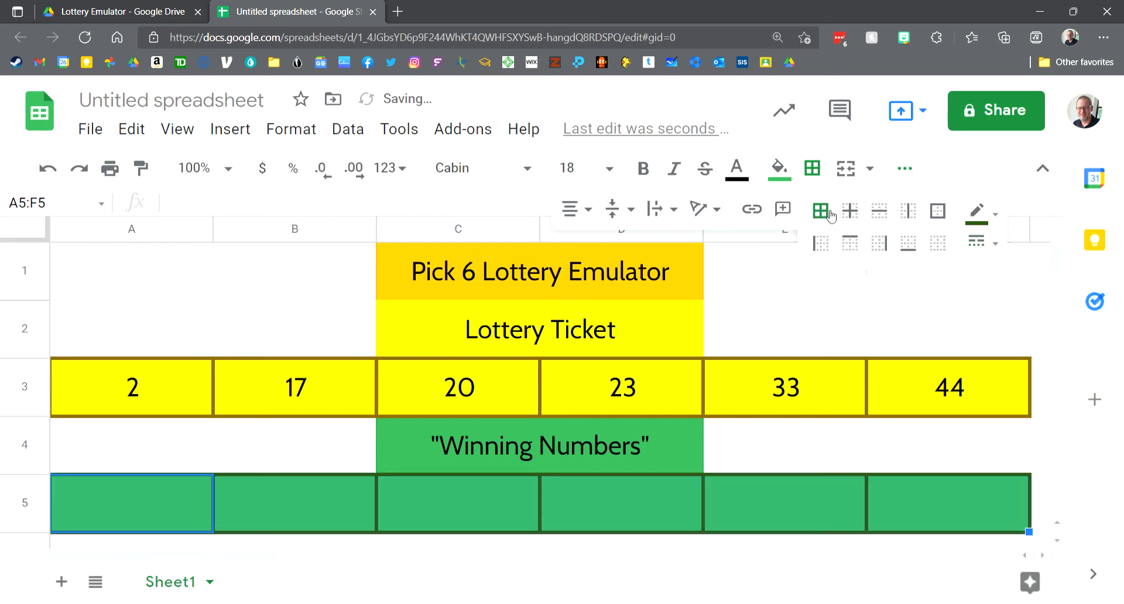
click(174, 461)
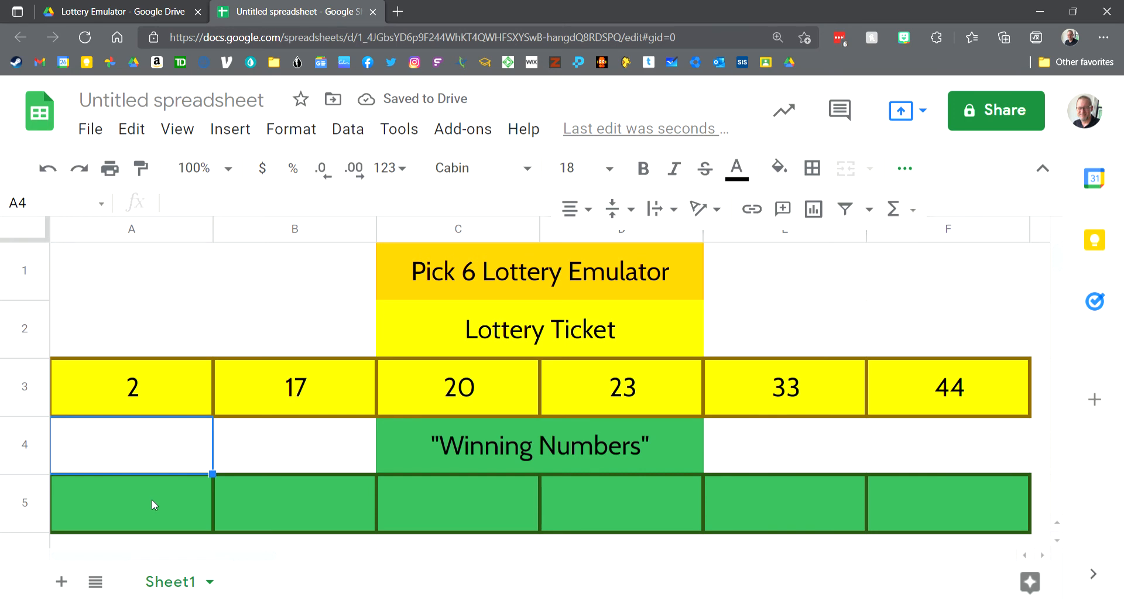
Enter the formula =RANDBETWEEN(1,49) in cell A5 for the first winning number
click(129, 502)
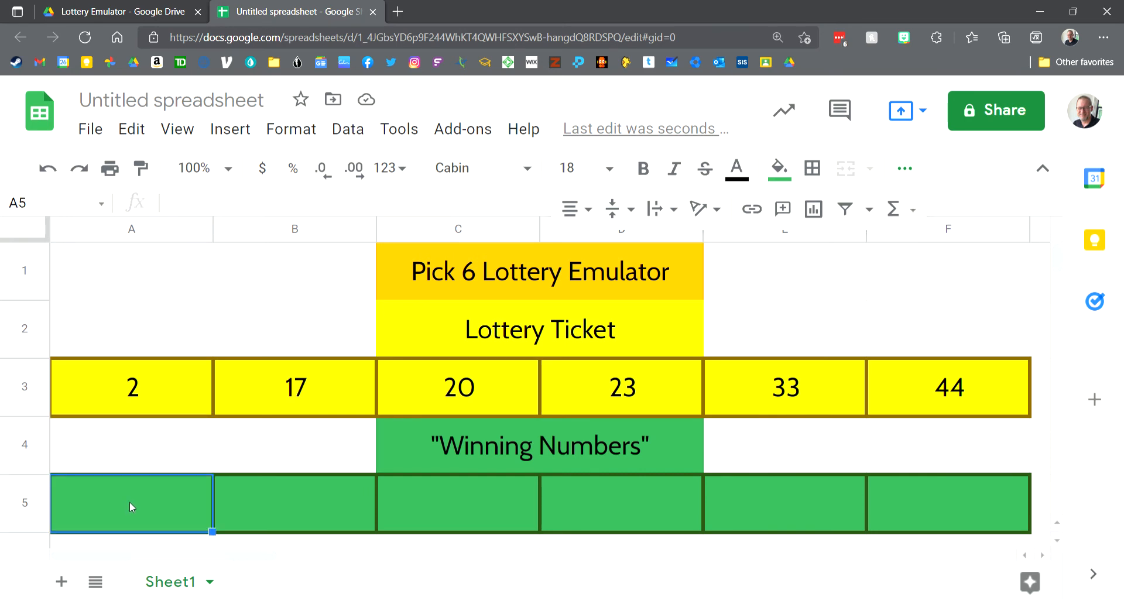
text(=r)
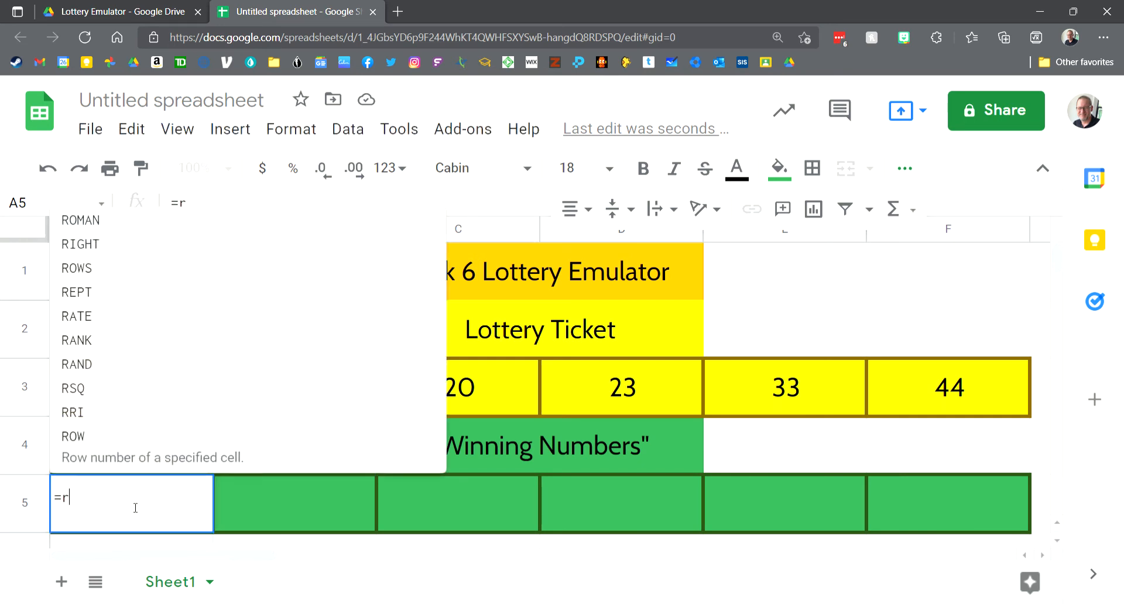
text(and)
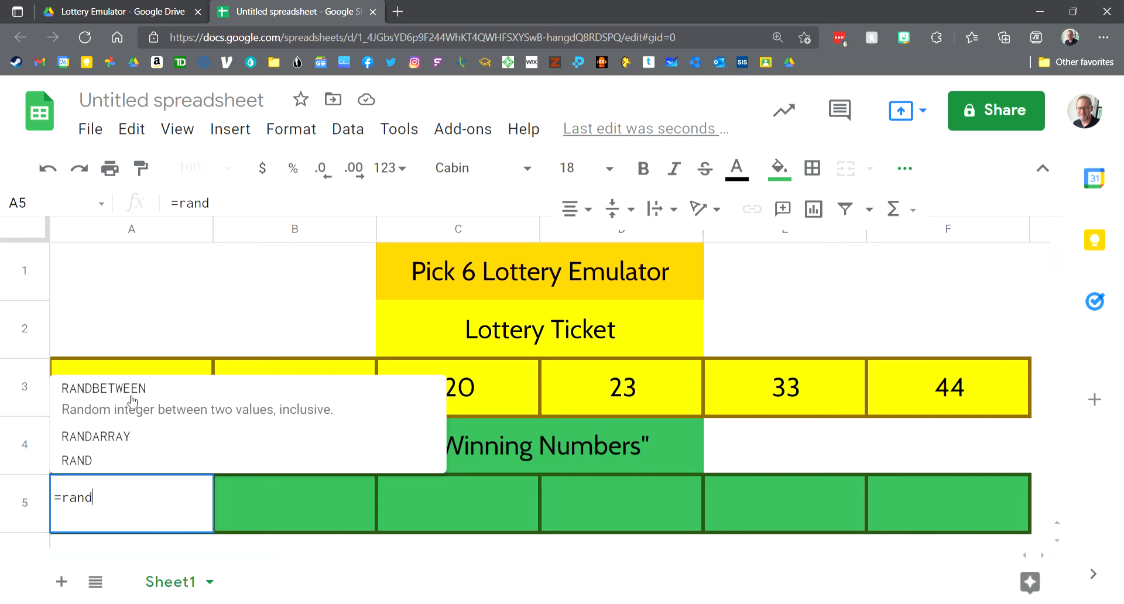
click(134, 403)
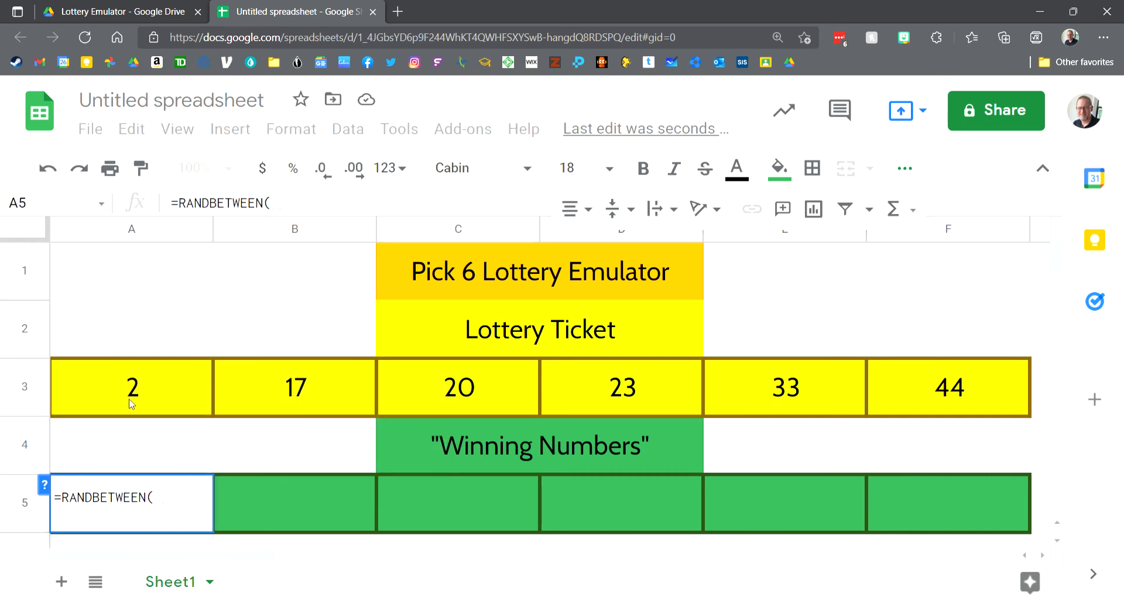
text(1)
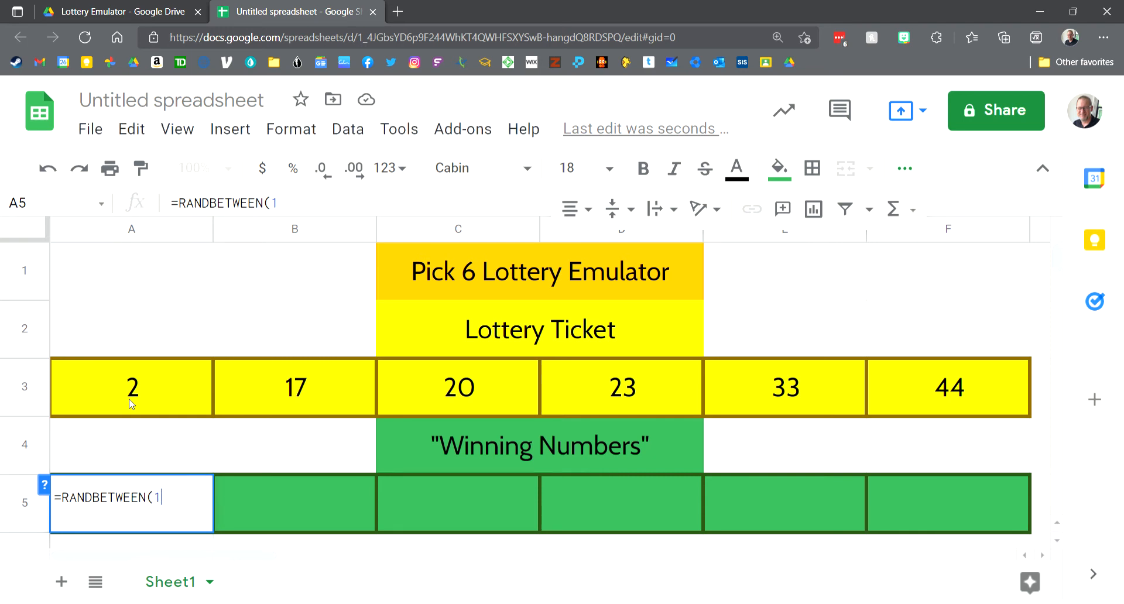
text(,49))
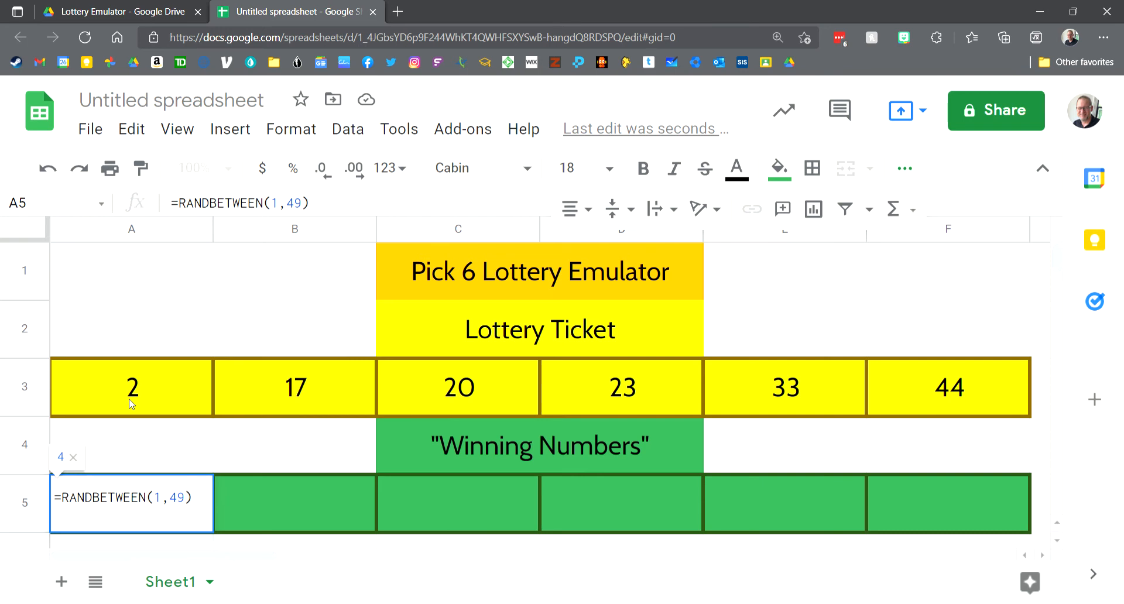
key(Return)
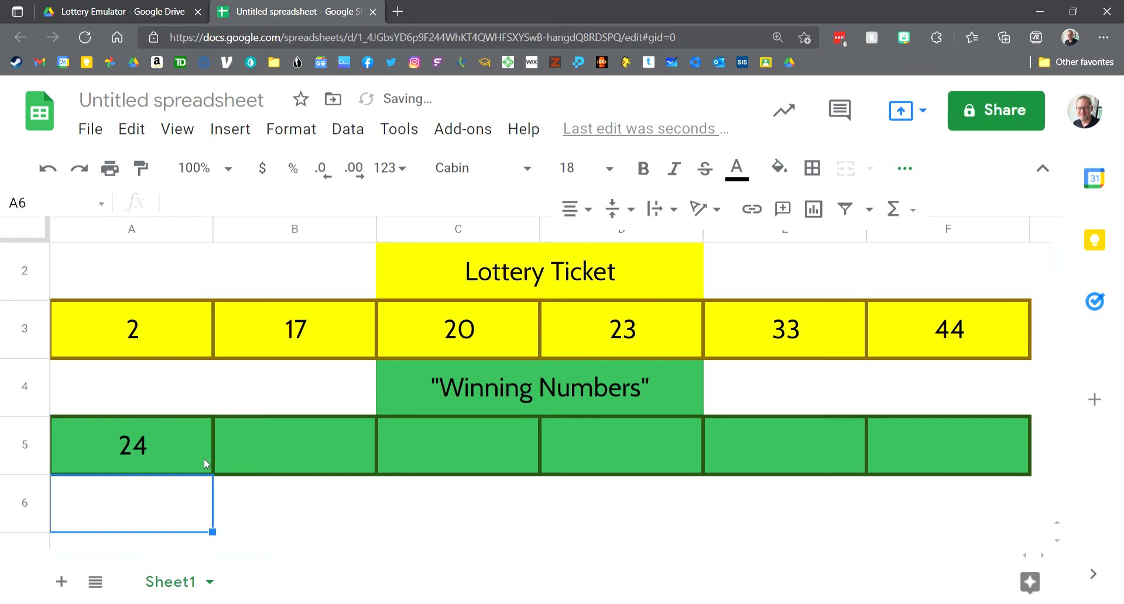
scroll(205, 458, up, 1)
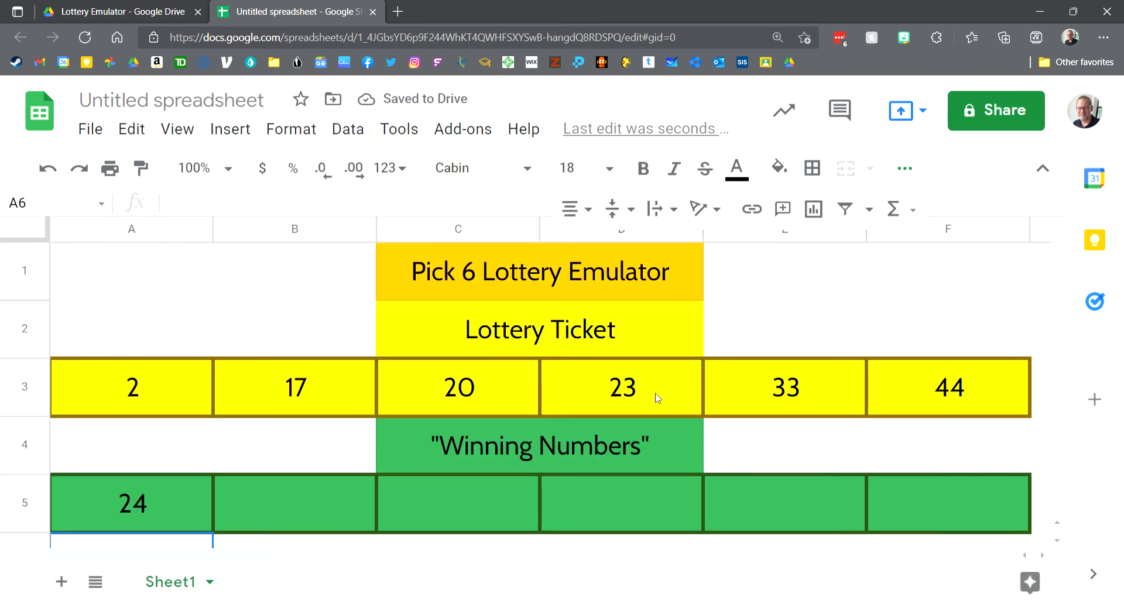
Copy the random number formula from A5 across the remaining winning number cells through F5
click(158, 510)
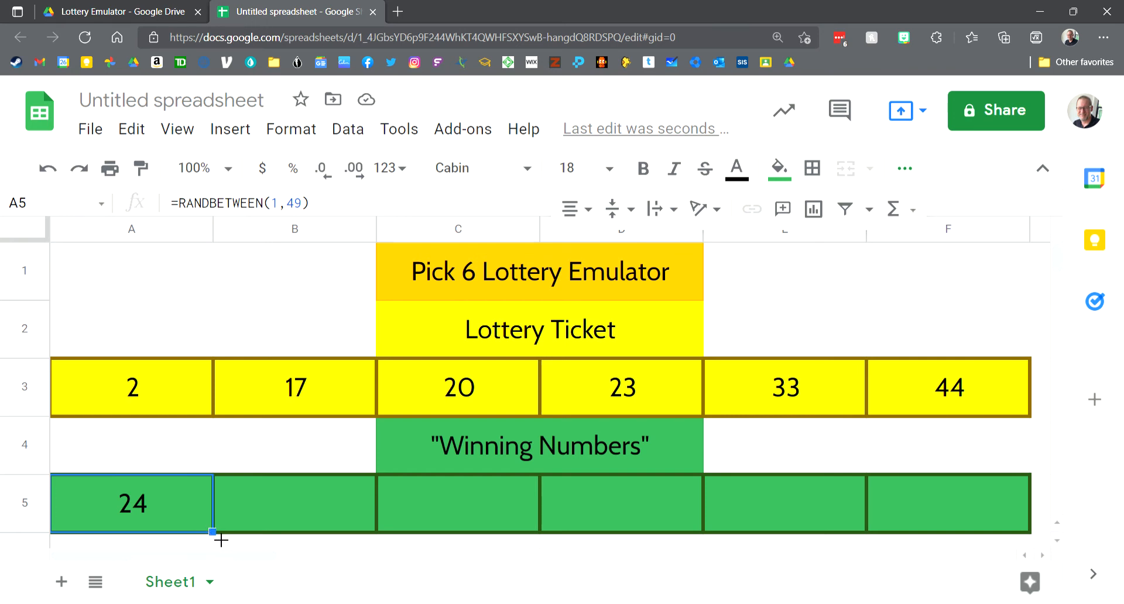
drag(220, 540, 964, 522)
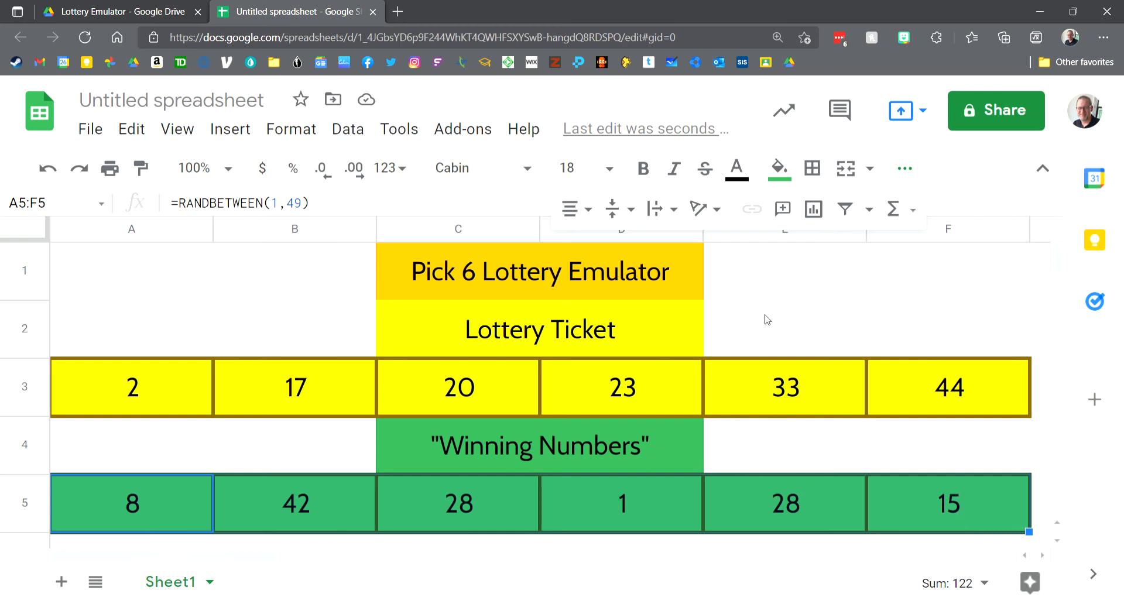
click(919, 282)
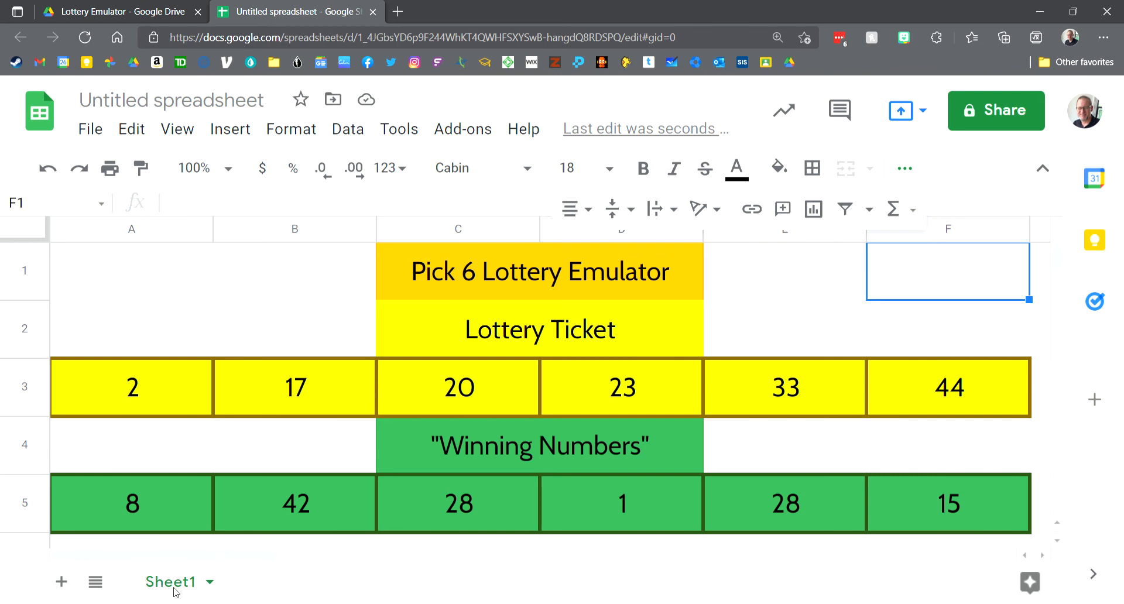
Color the Sheet1 tab orange and rename the sheet "Lottery Emulator"
click(209, 582)
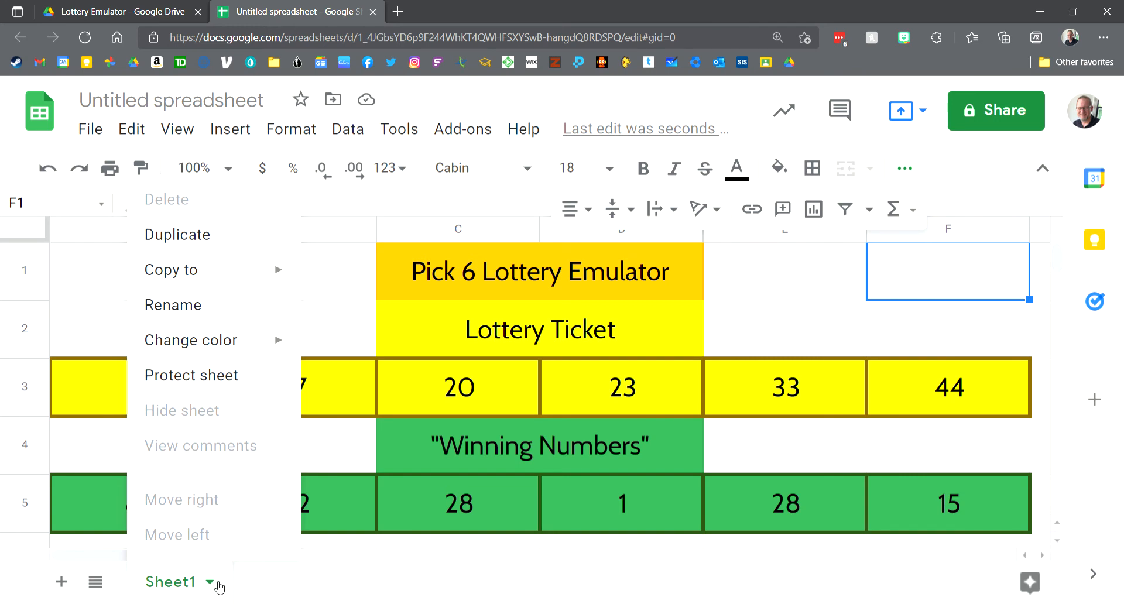
mouse_move(231, 342)
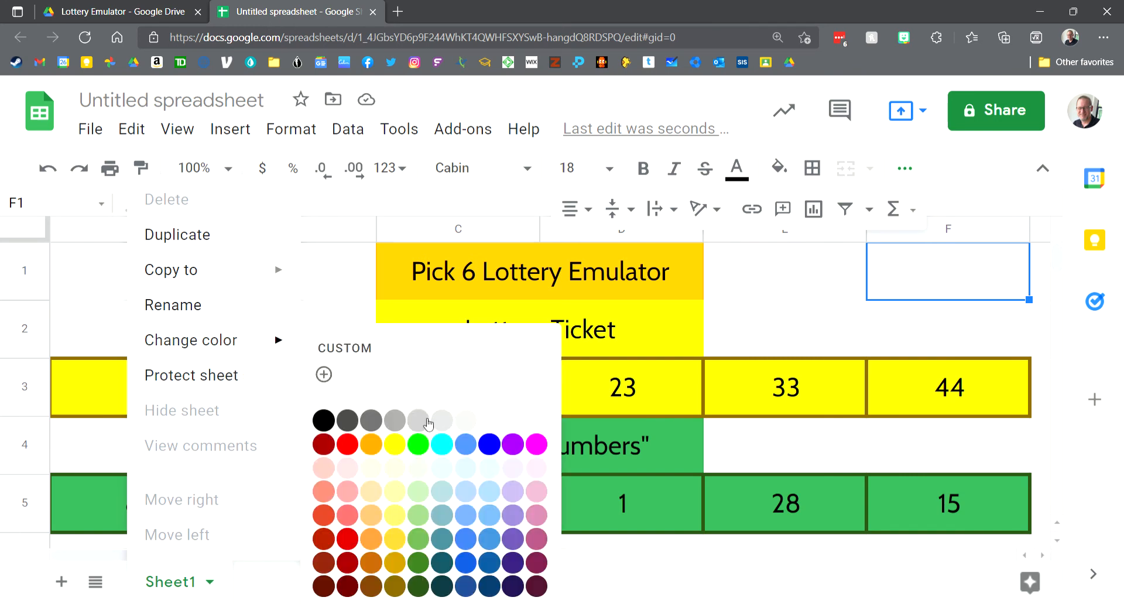
click(371, 445)
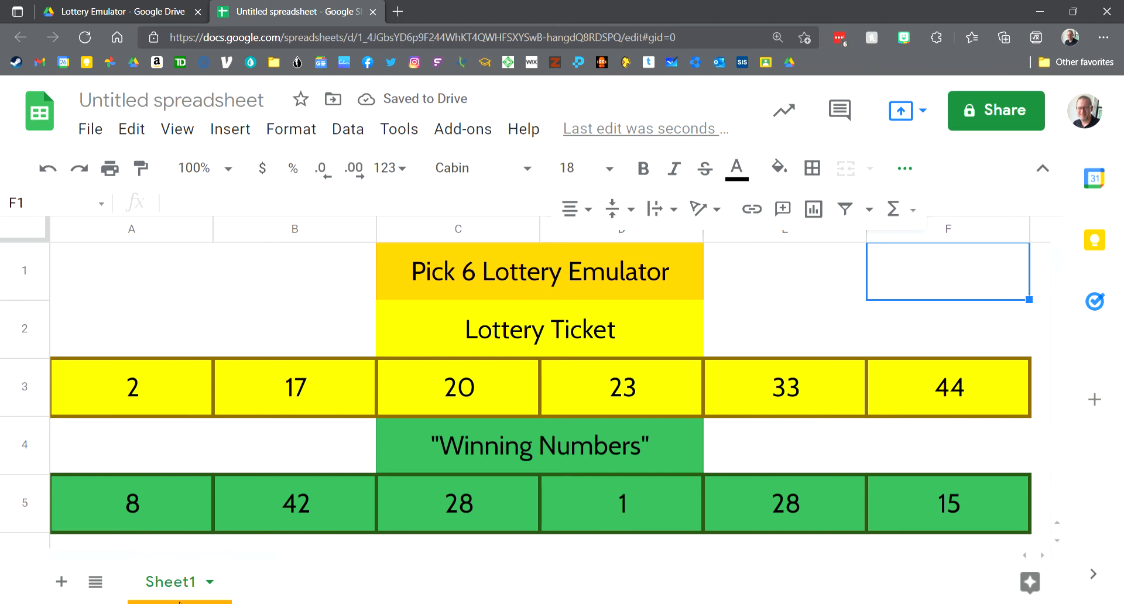
click(211, 583)
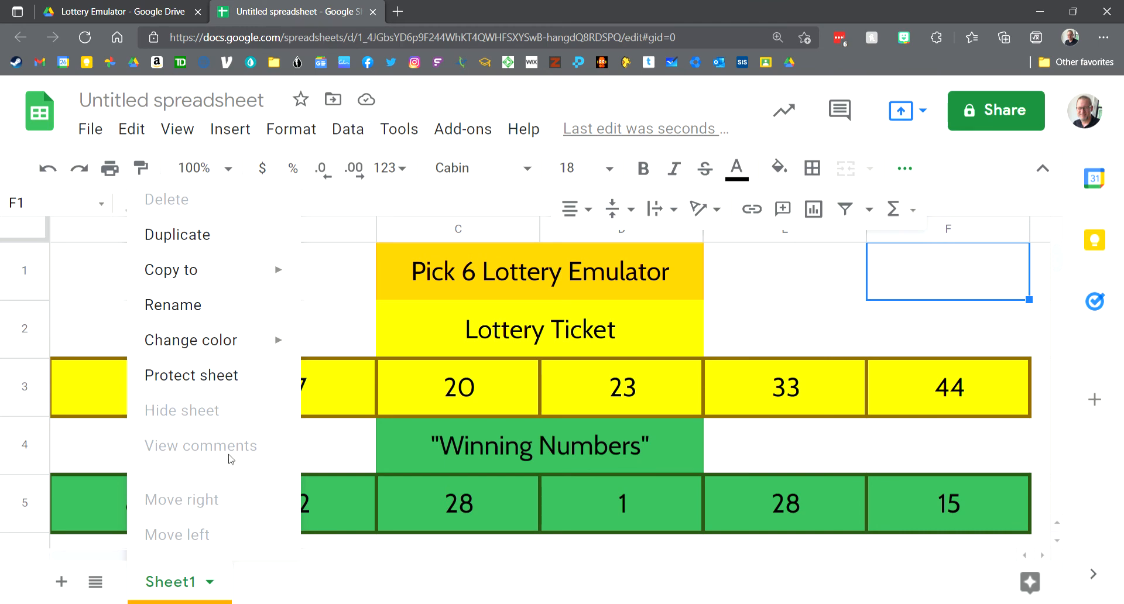
click(209, 307)
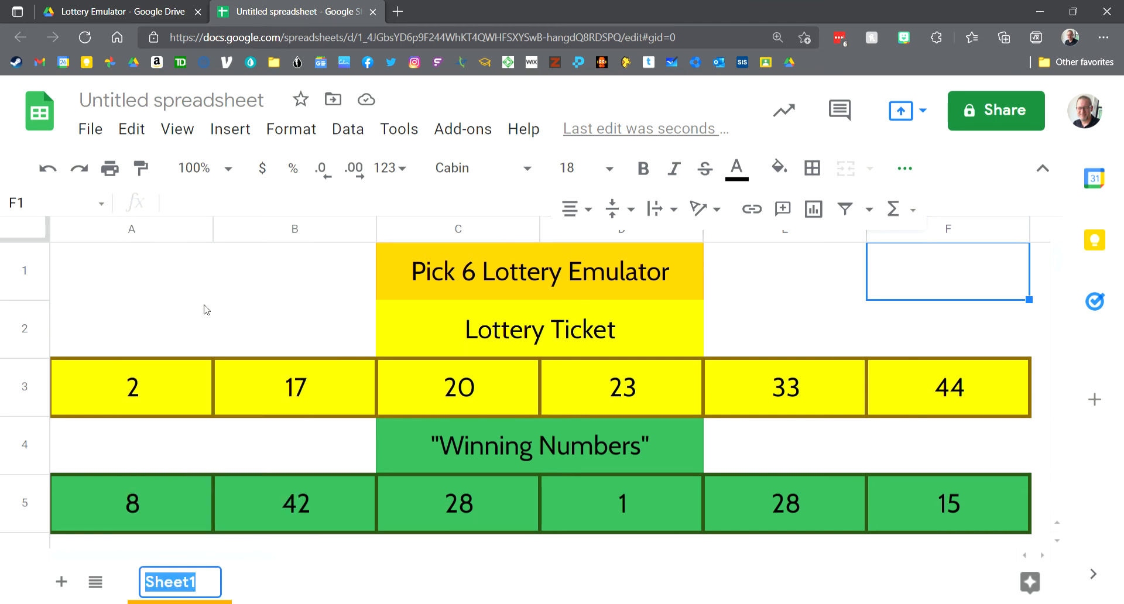
text(Lottery E)
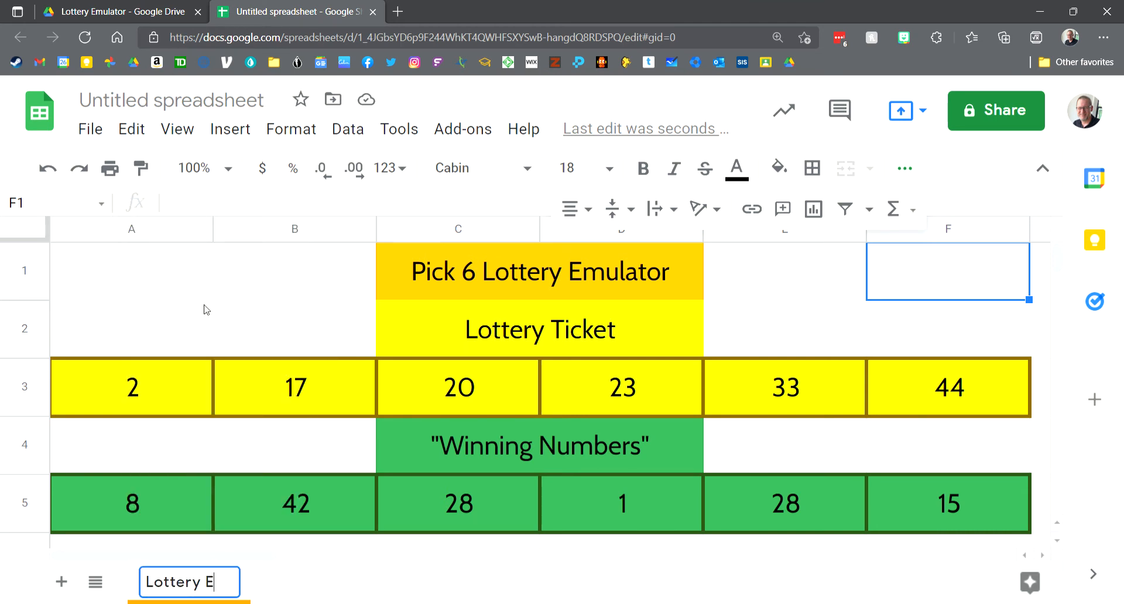
text(mulator)
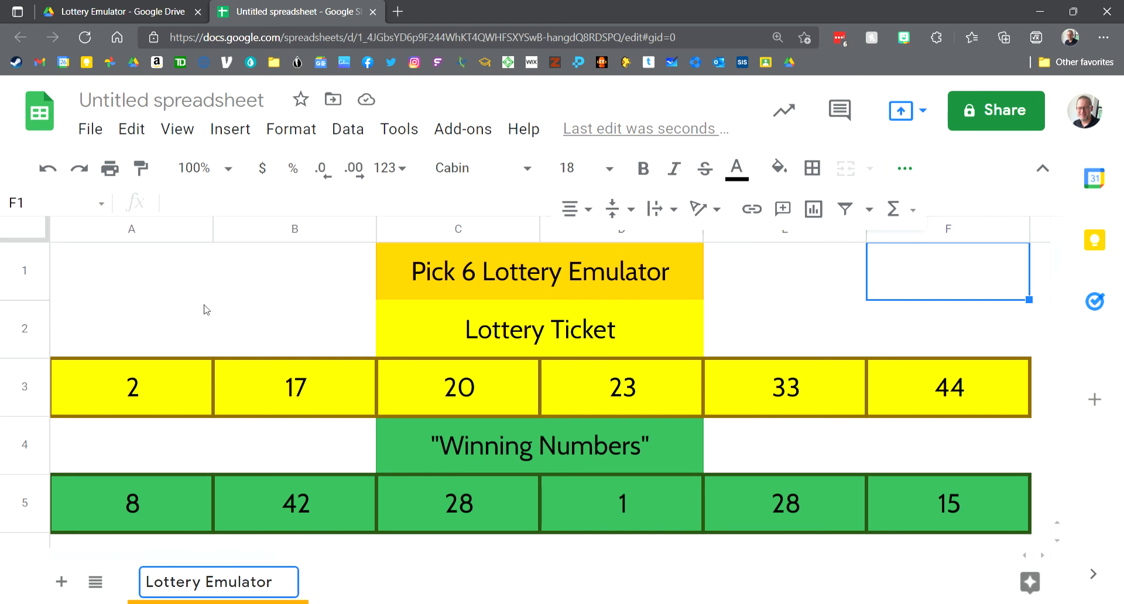
key(Return)
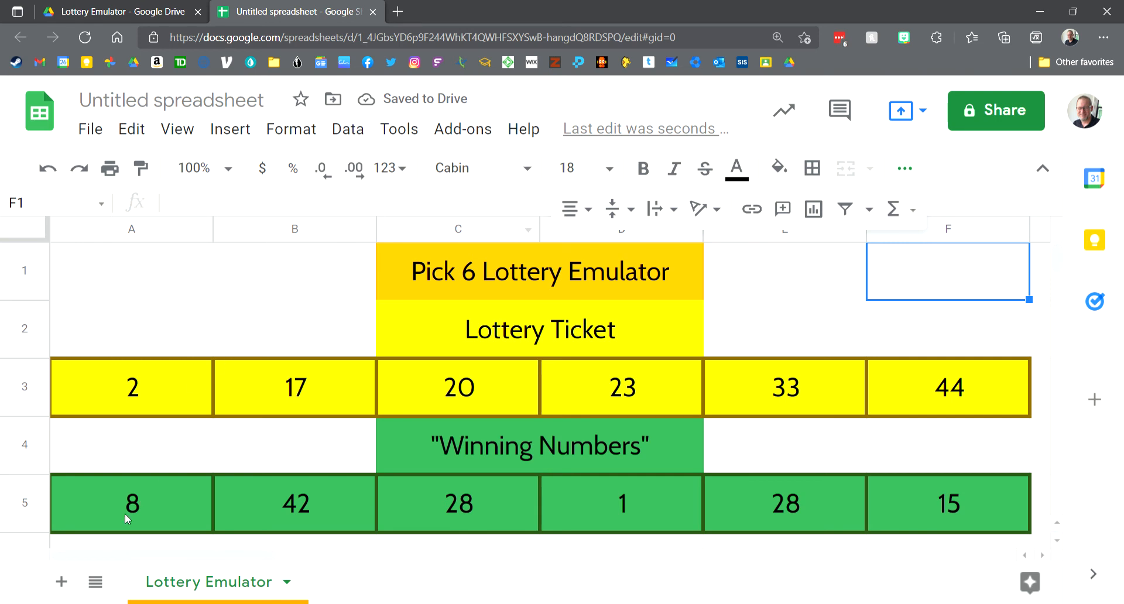
Add a second sheet to the spreadsheet and color its tab dark blue
click(62, 583)
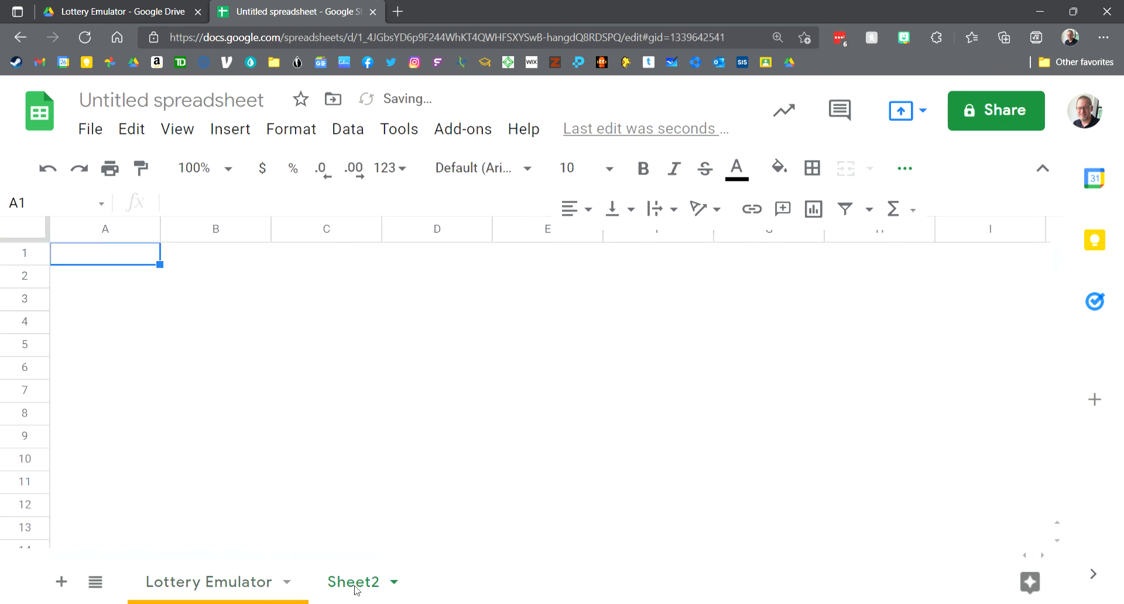
click(397, 582)
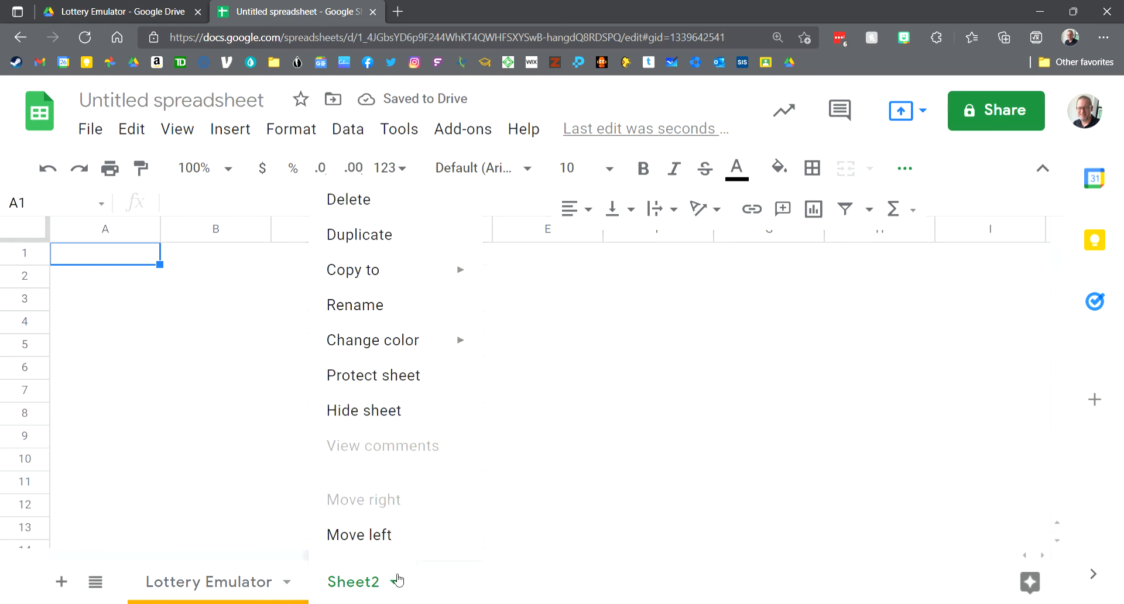
mouse_move(424, 345)
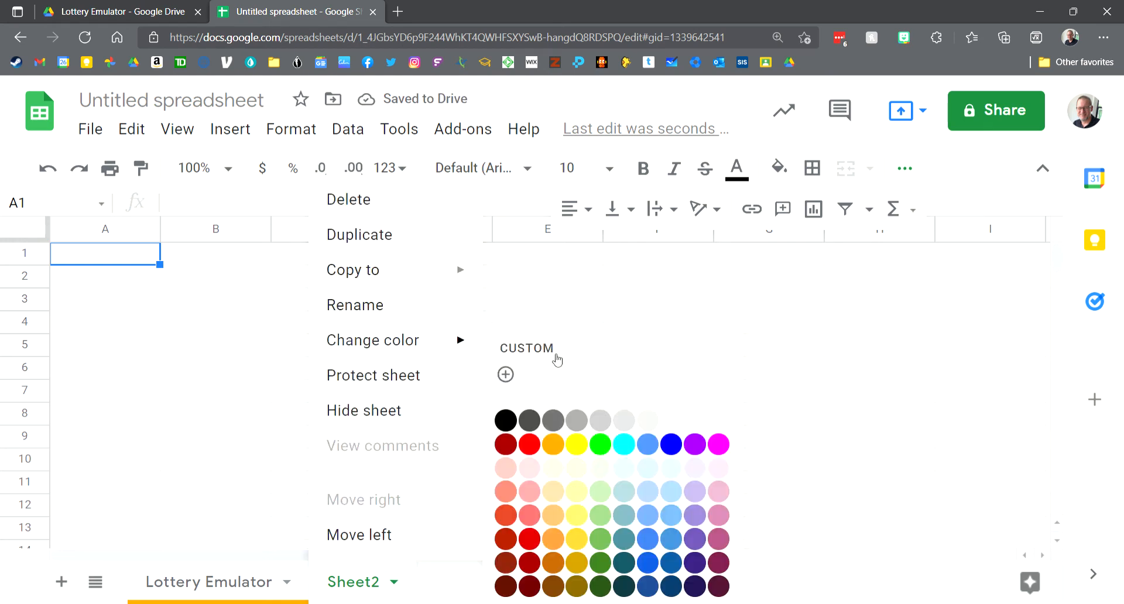
click(648, 563)
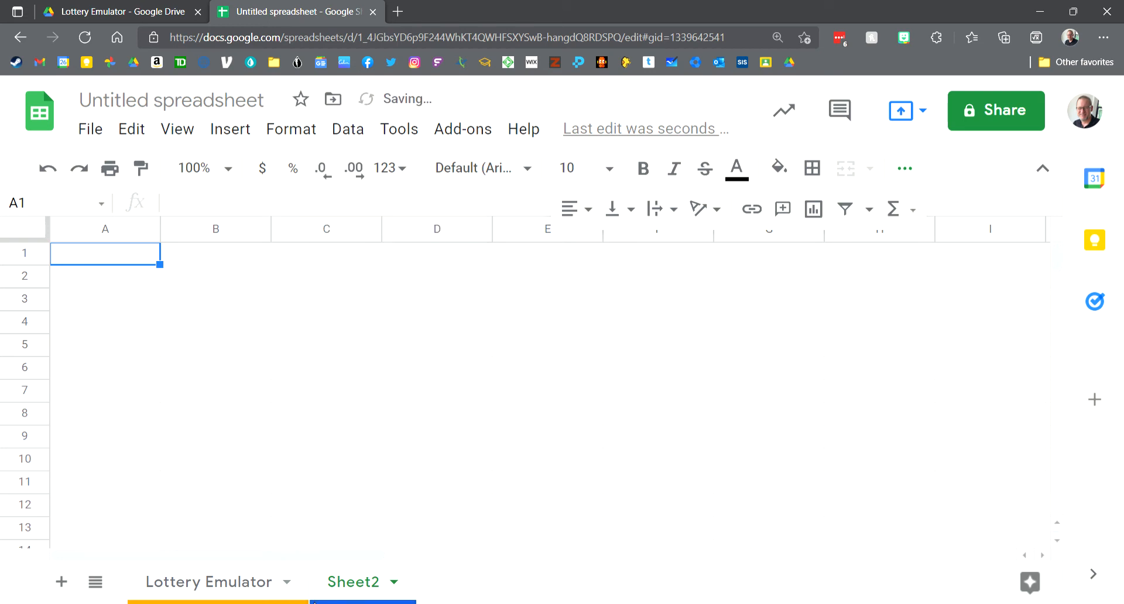
Rename the new second sheet "Results"
click(395, 581)
click(415, 310)
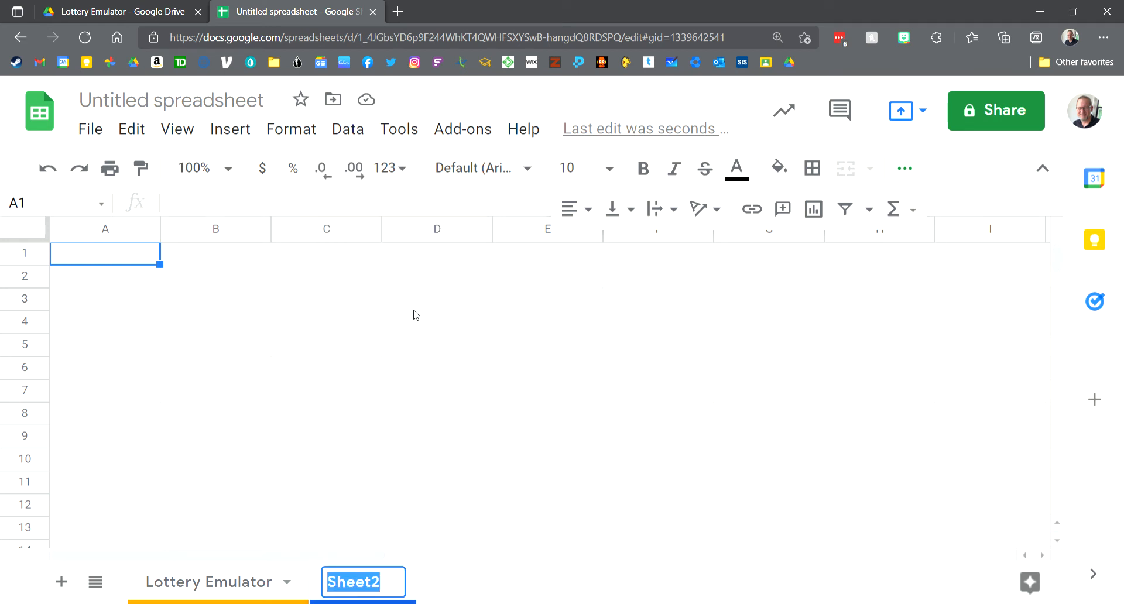
text(Results)
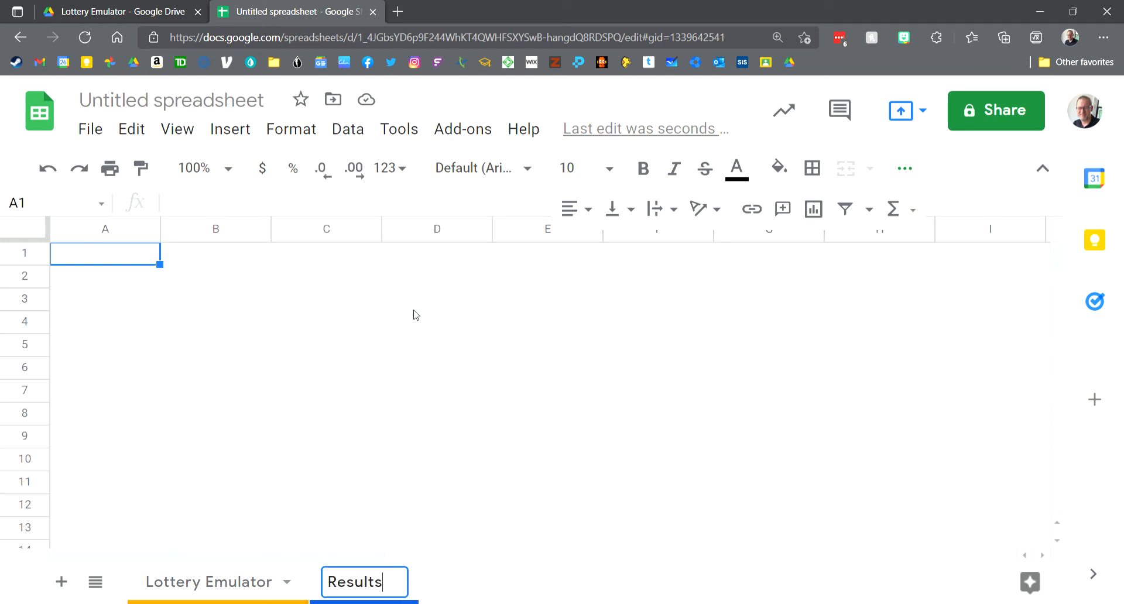
key(Return)
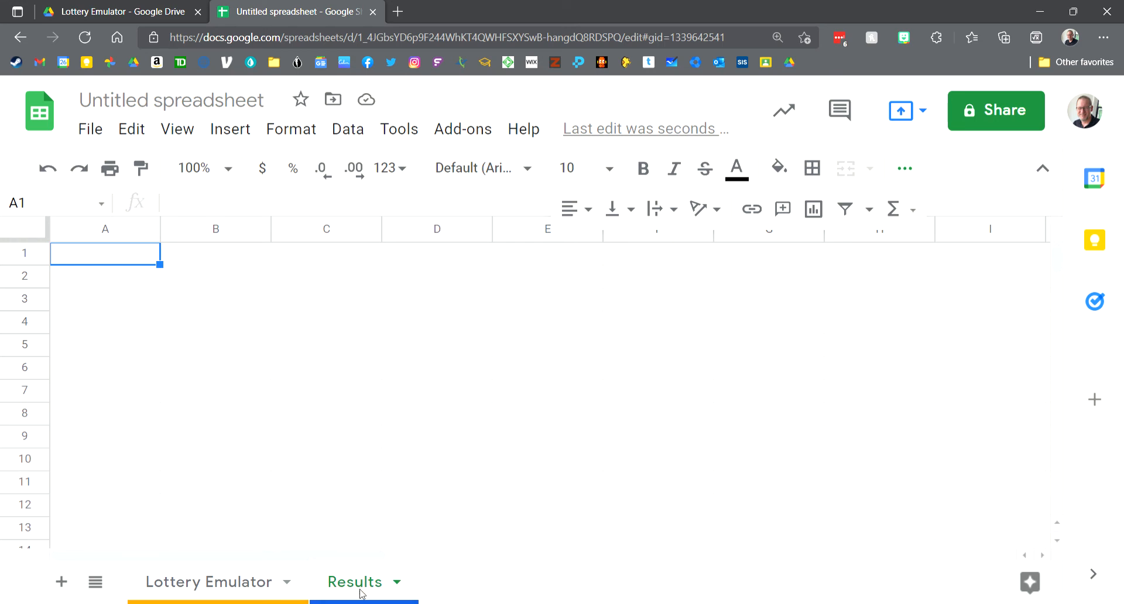
Enter the headers Trial, Results / 6 and "$ Won" in cells A1 through C1 of the Results sheet
click(219, 592)
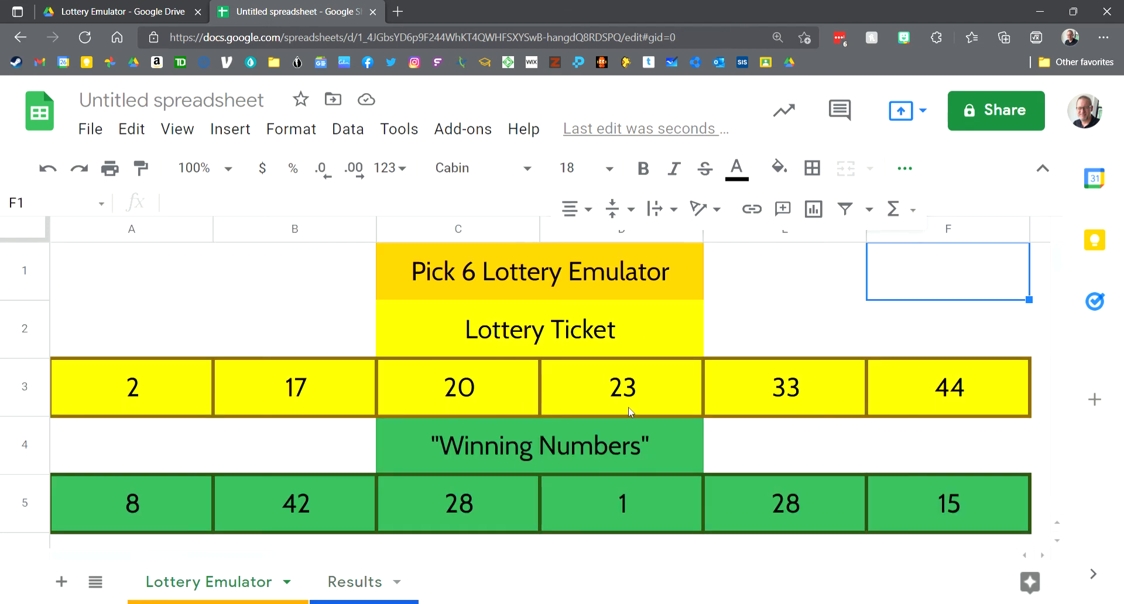
click(354, 592)
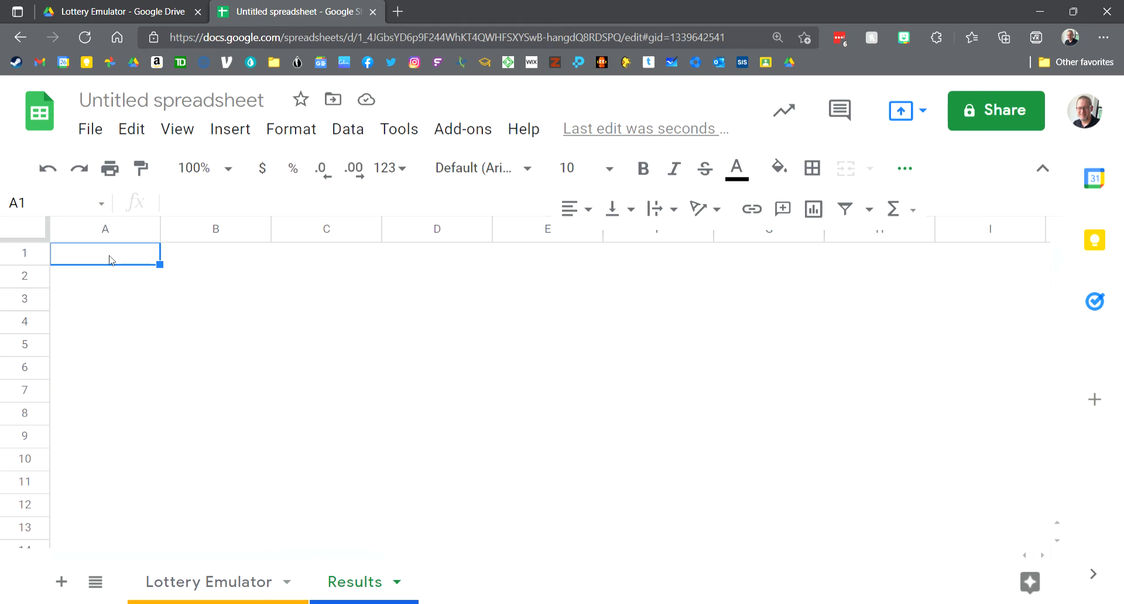
text(Trial)
key(Tab)
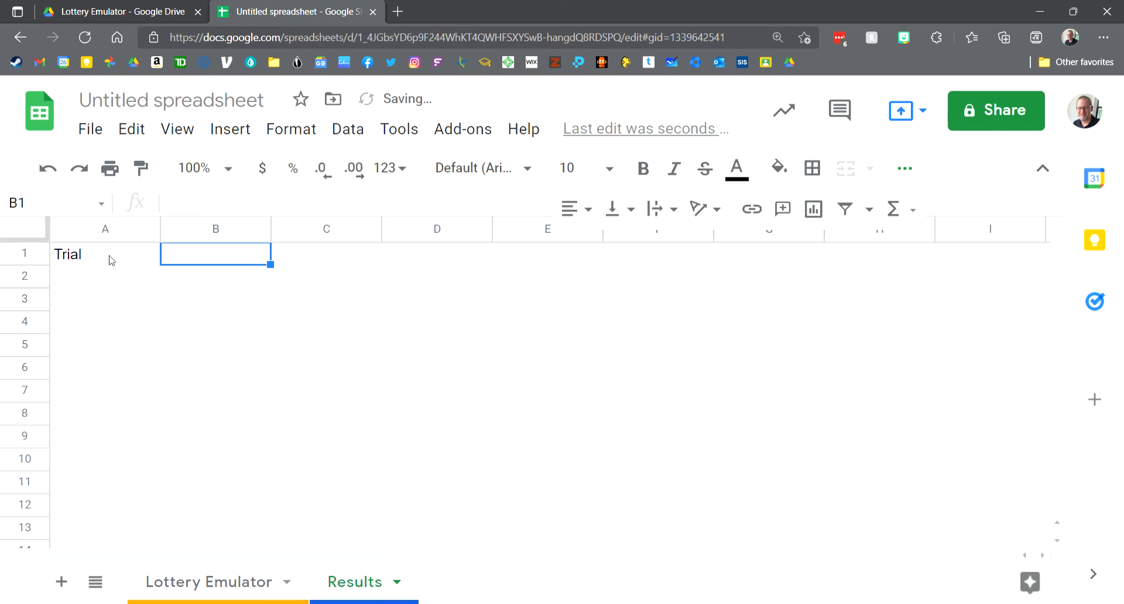
text(Results)
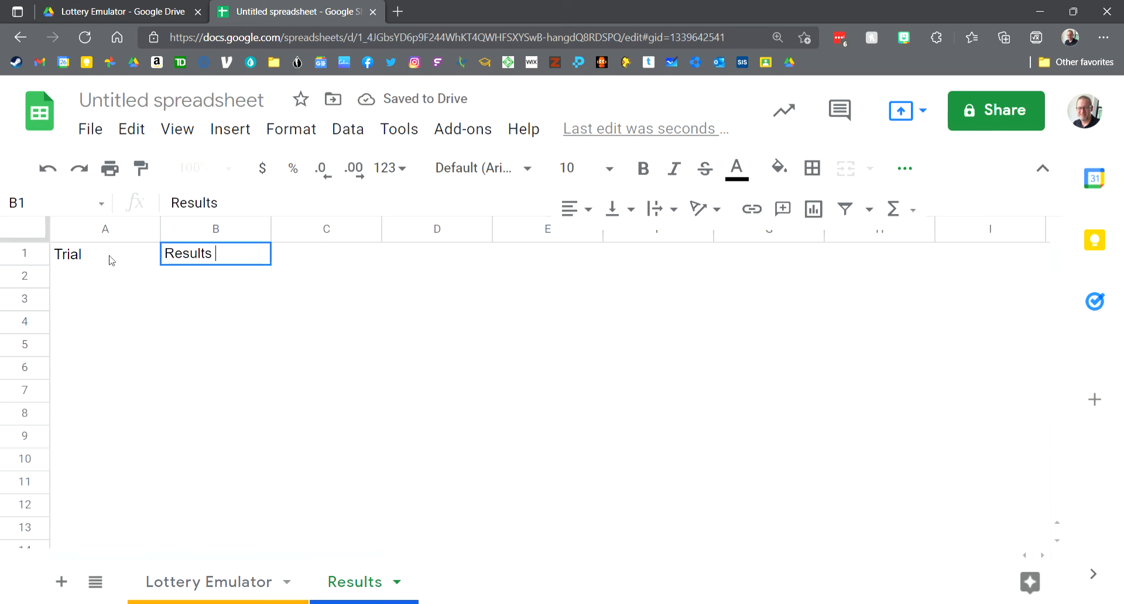
text( / 6)
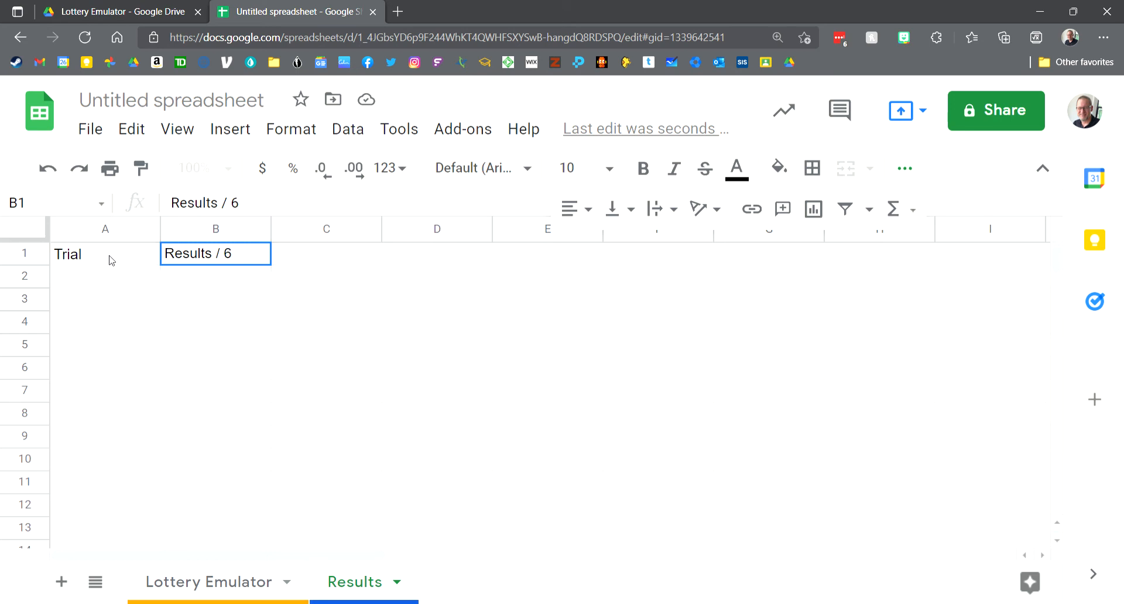
key(Tab)
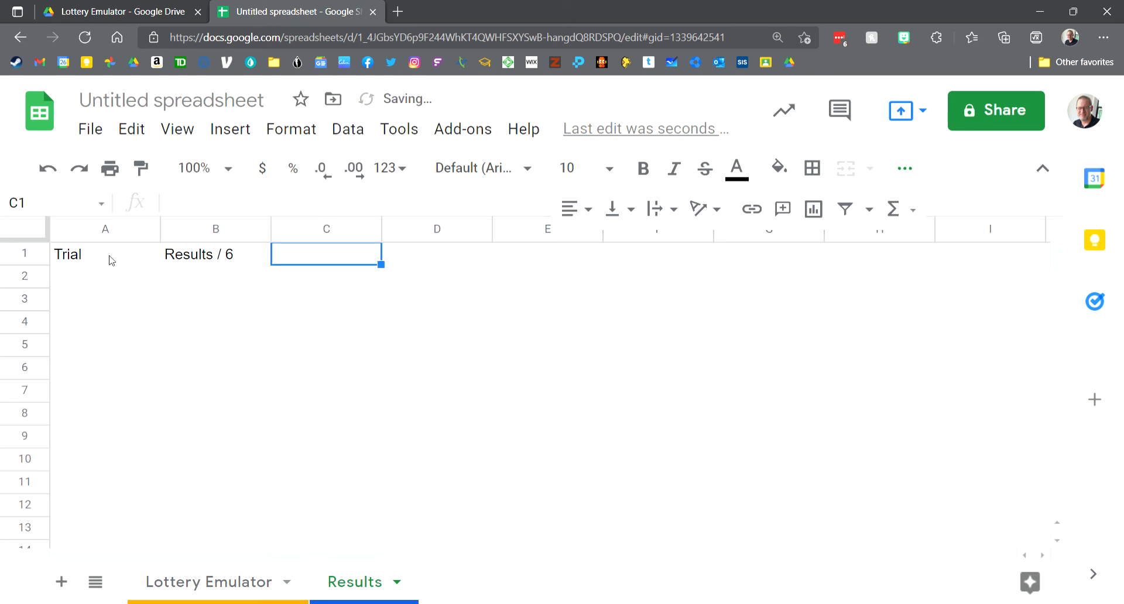
text("$ Wo)
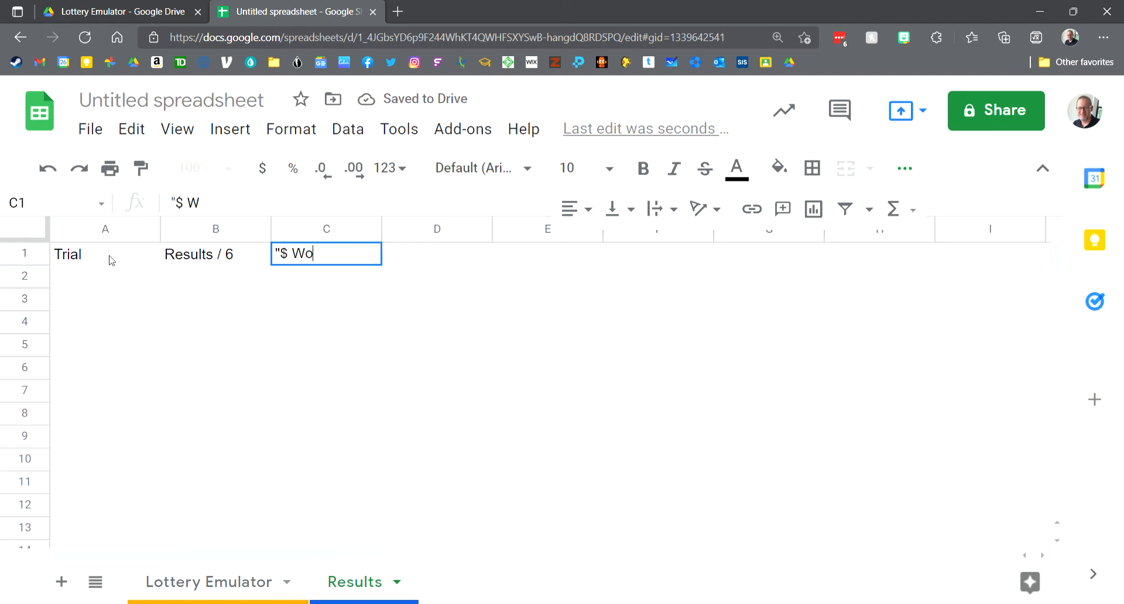
text(n")
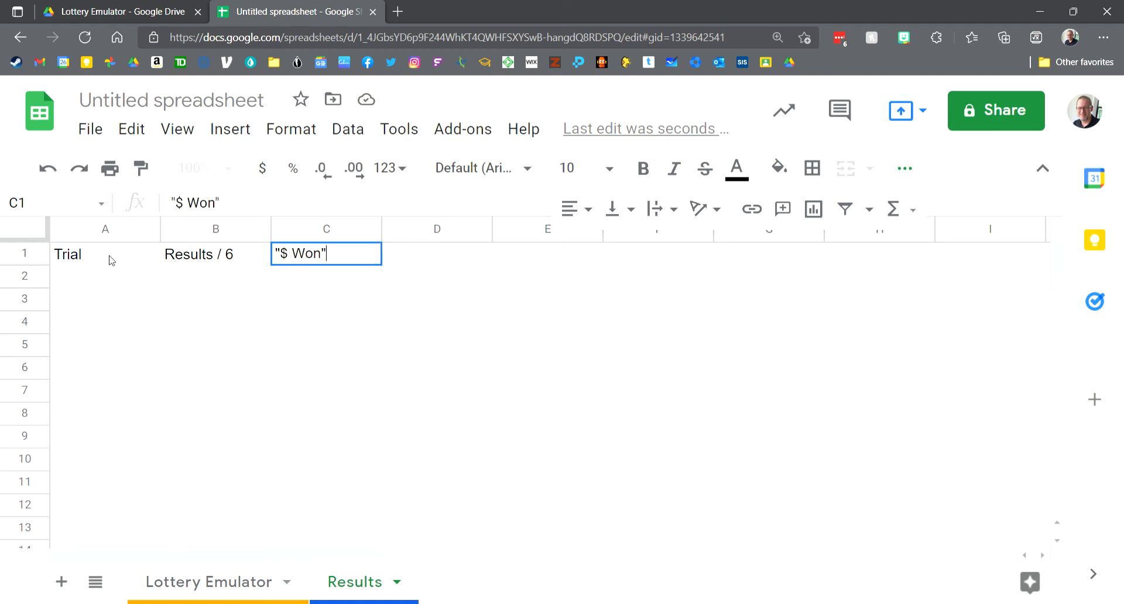
click(430, 414)
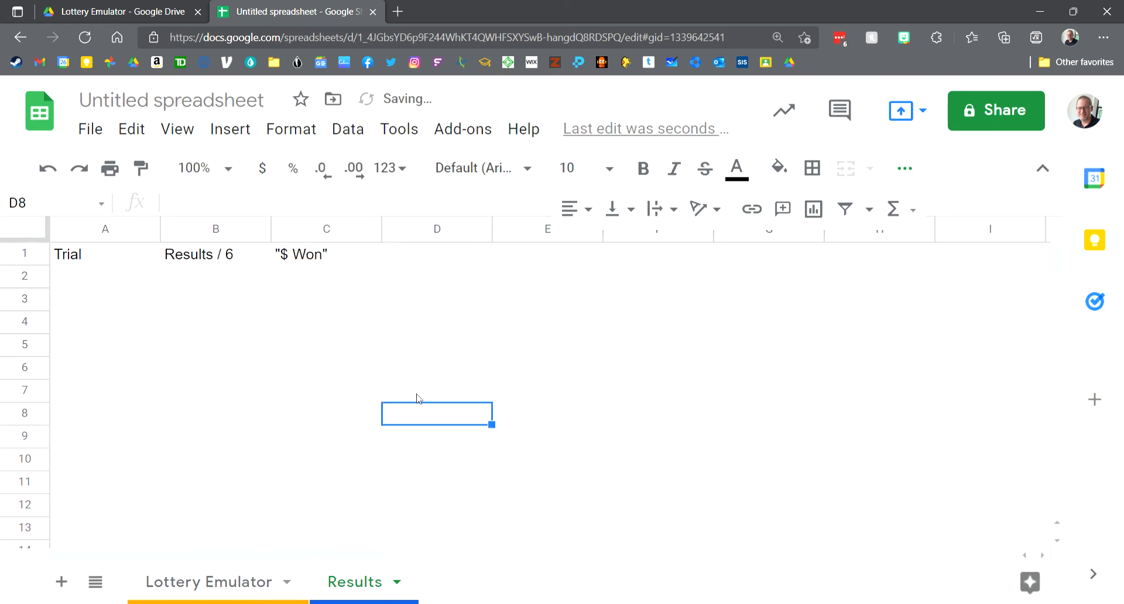
Set the font of the entire Results sheet to Century Gothic, size 12
click(34, 224)
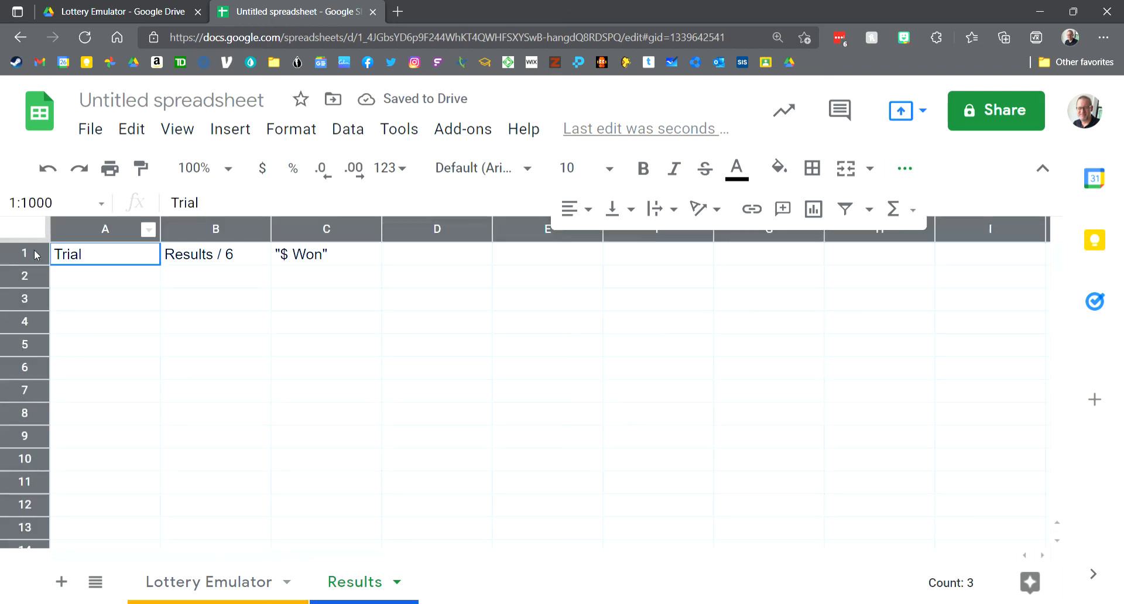
click(333, 351)
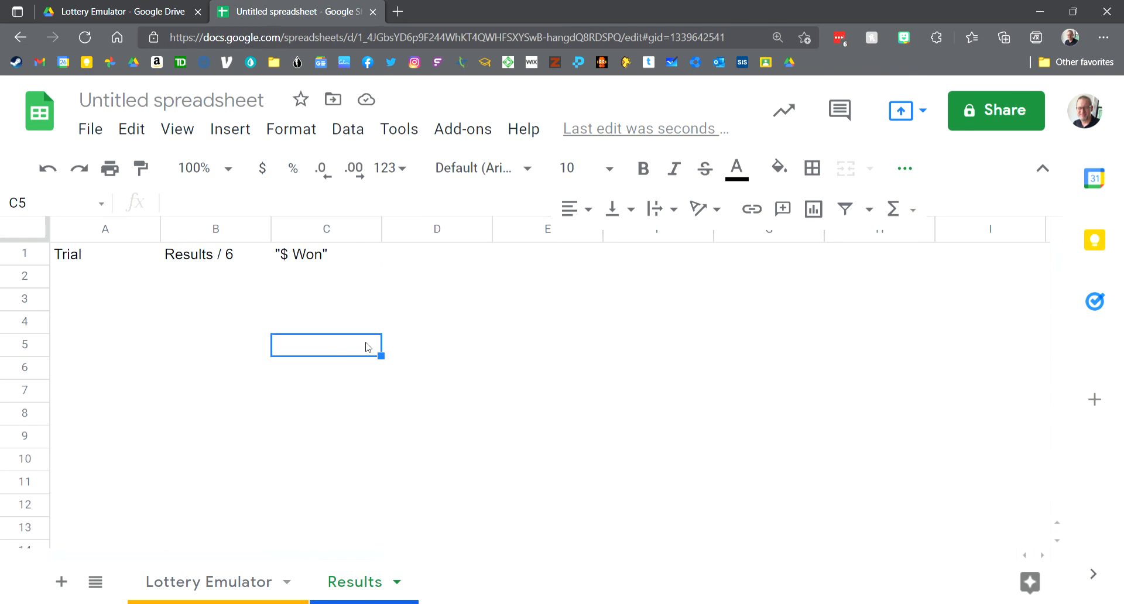
key(ctrl+a)
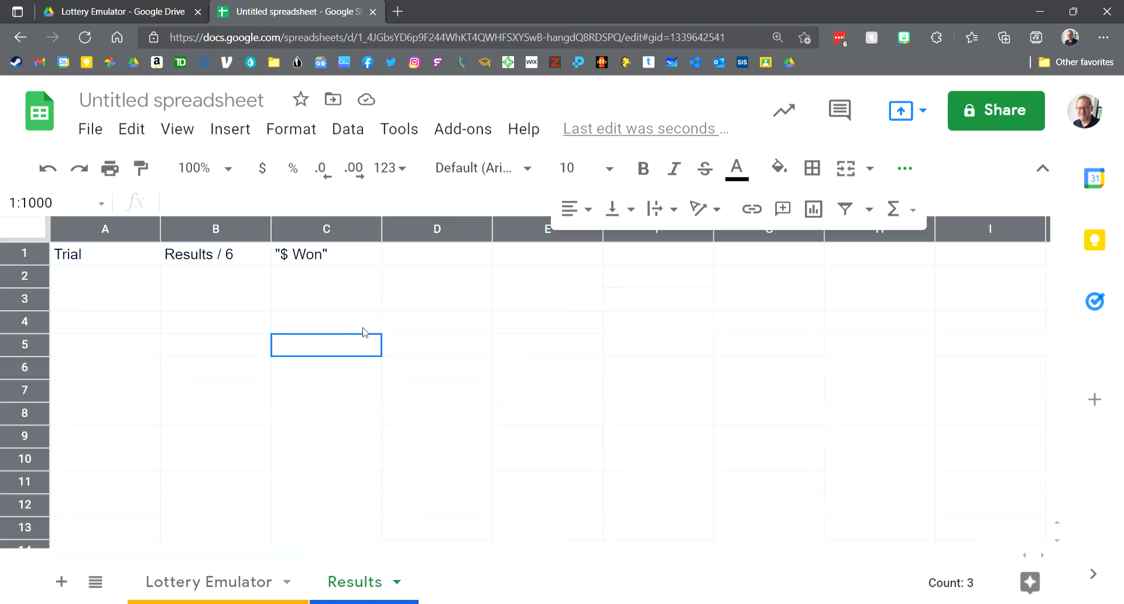
click(527, 176)
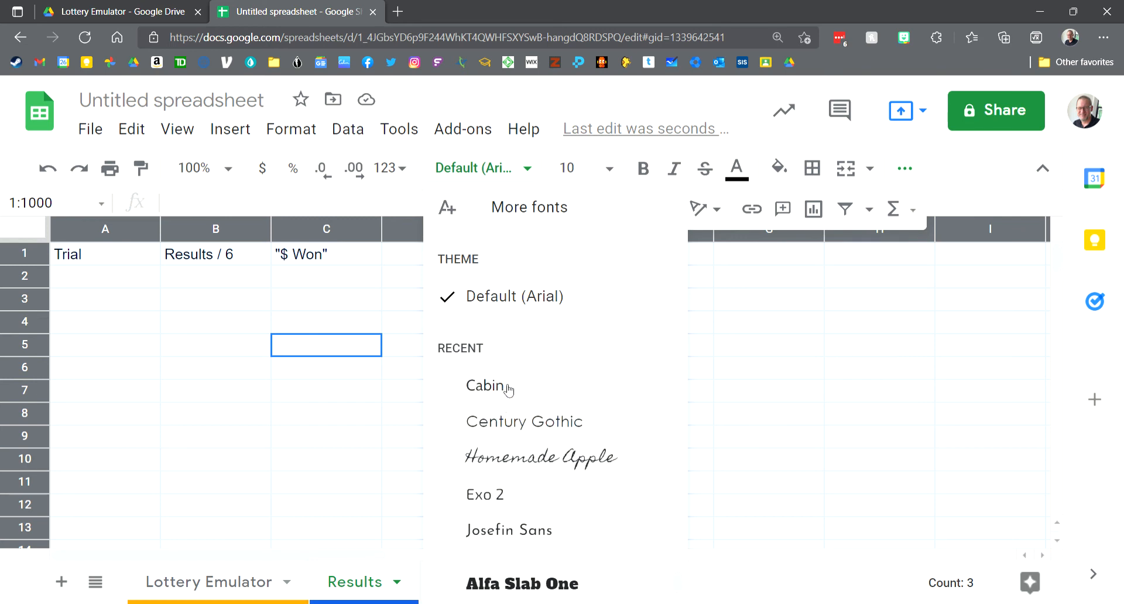
click(549, 433)
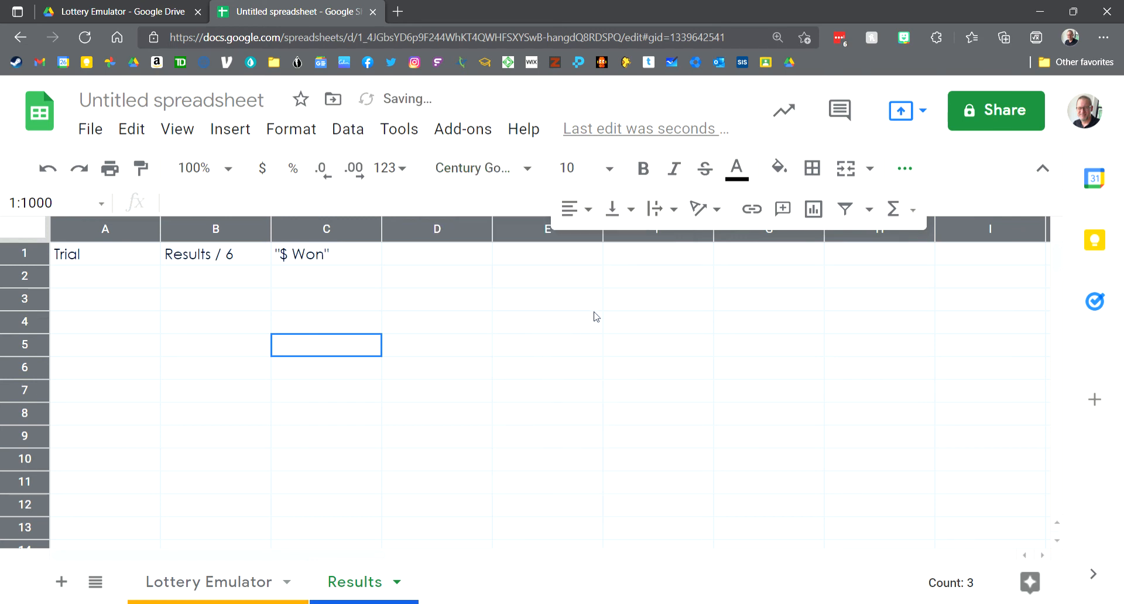
click(610, 172)
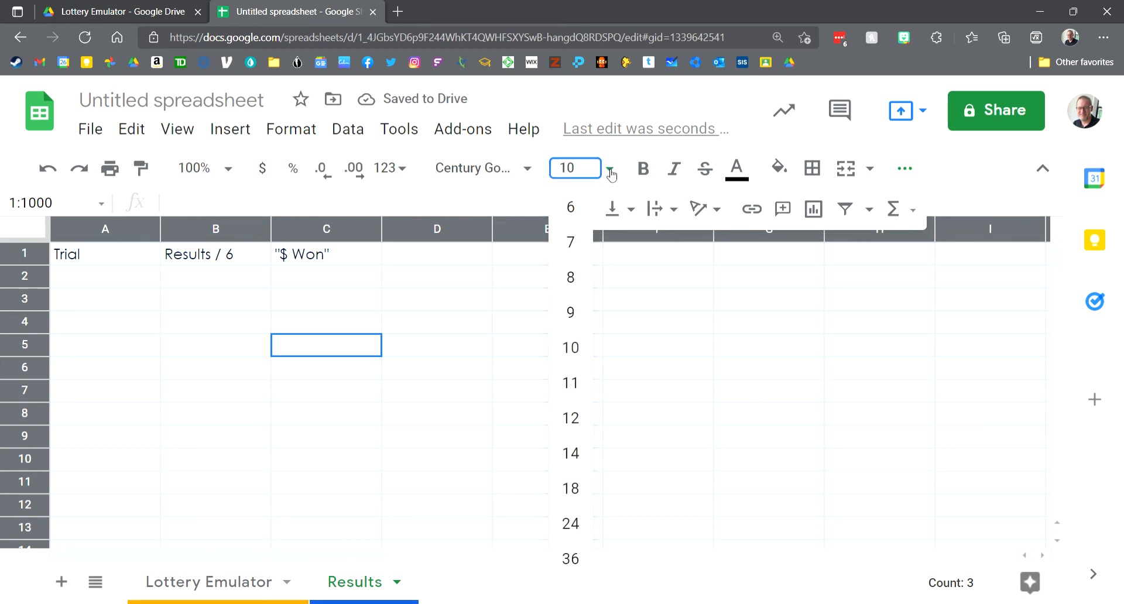
click(563, 418)
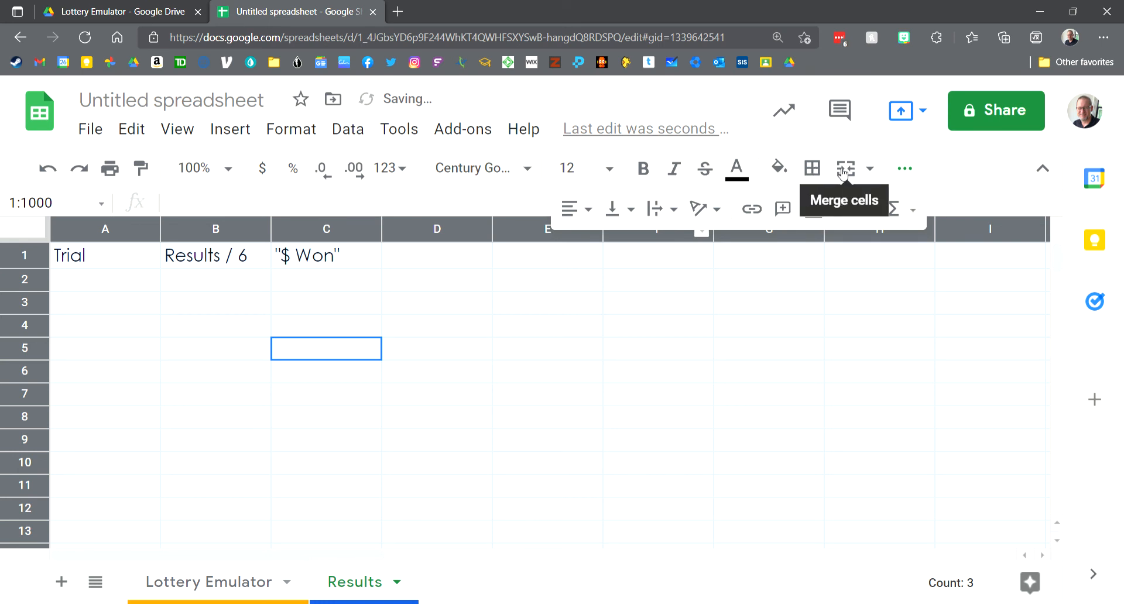
Center the contents of all cells in the Results sheet horizontally
click(590, 218)
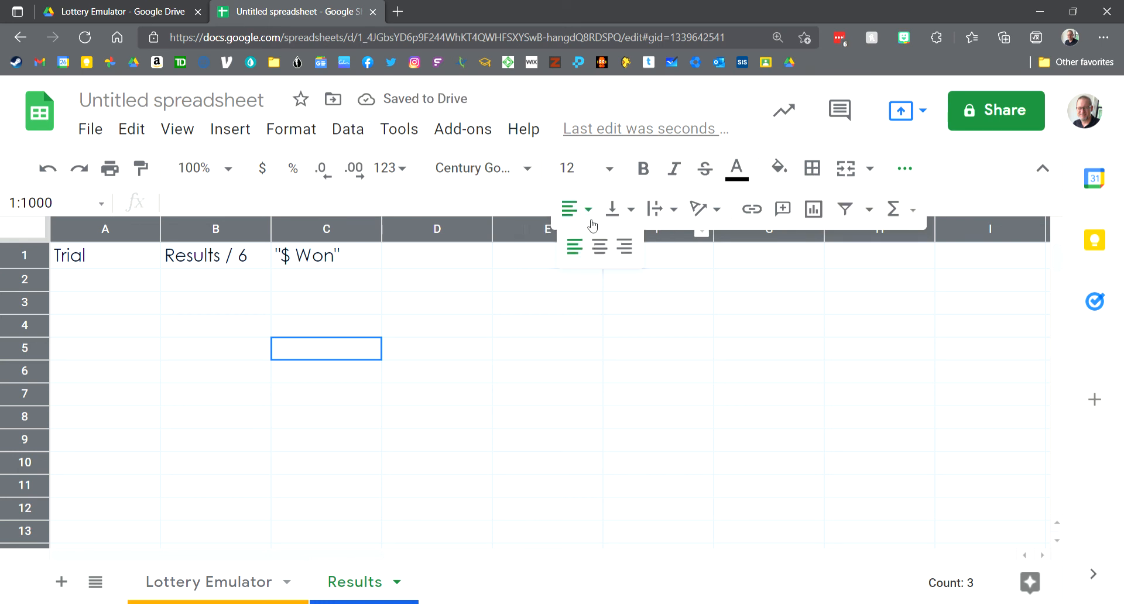
click(603, 248)
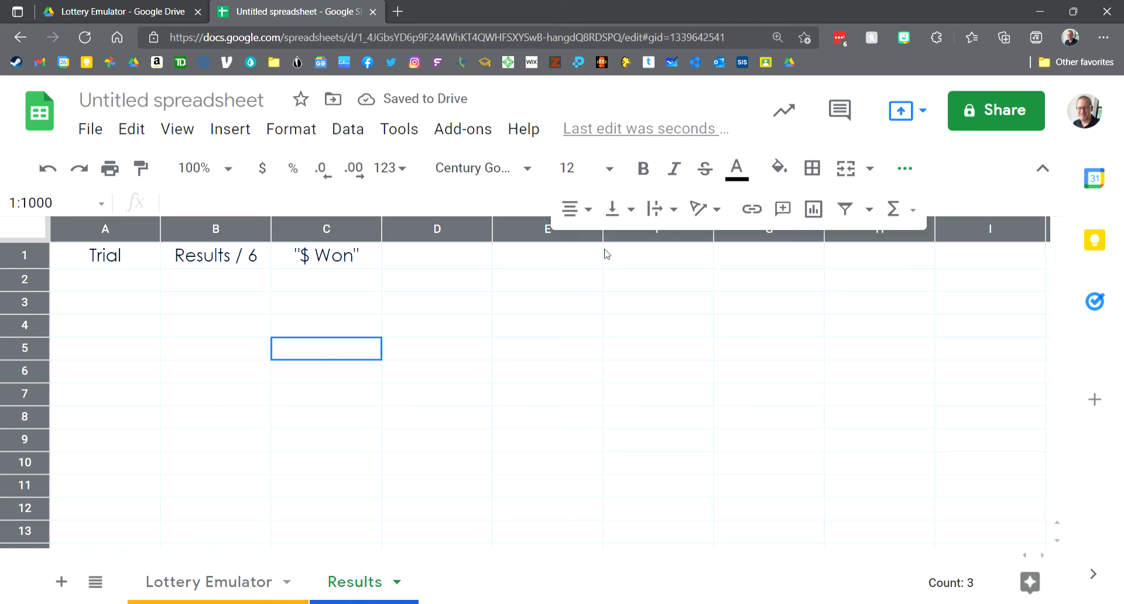
click(328, 355)
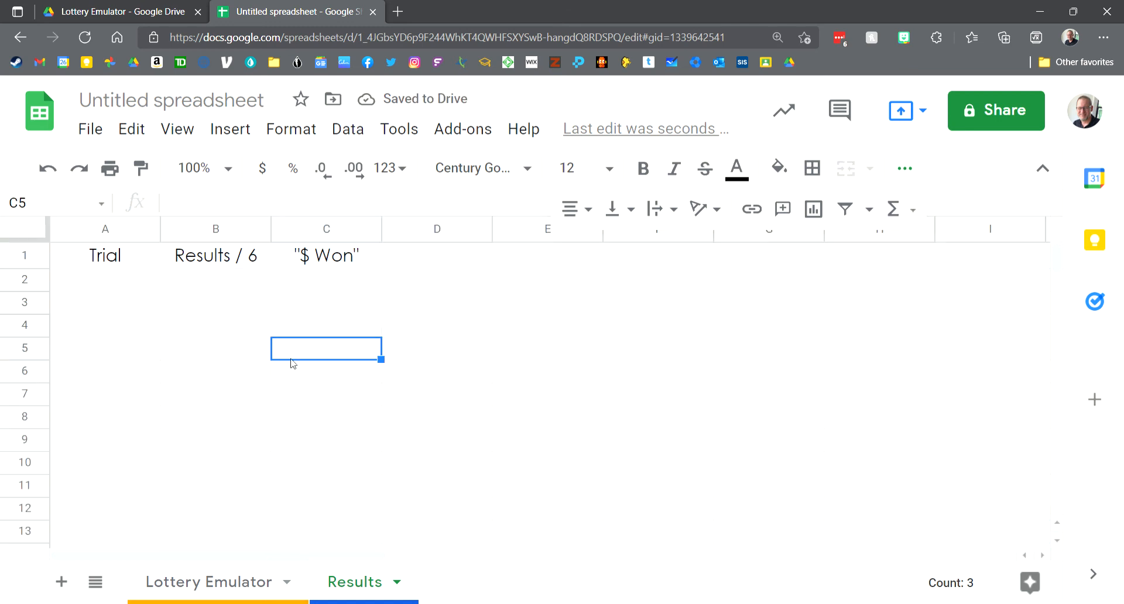
Enter the trial numbers 1, 2 and 3 in cells A2 through A4
click(109, 282)
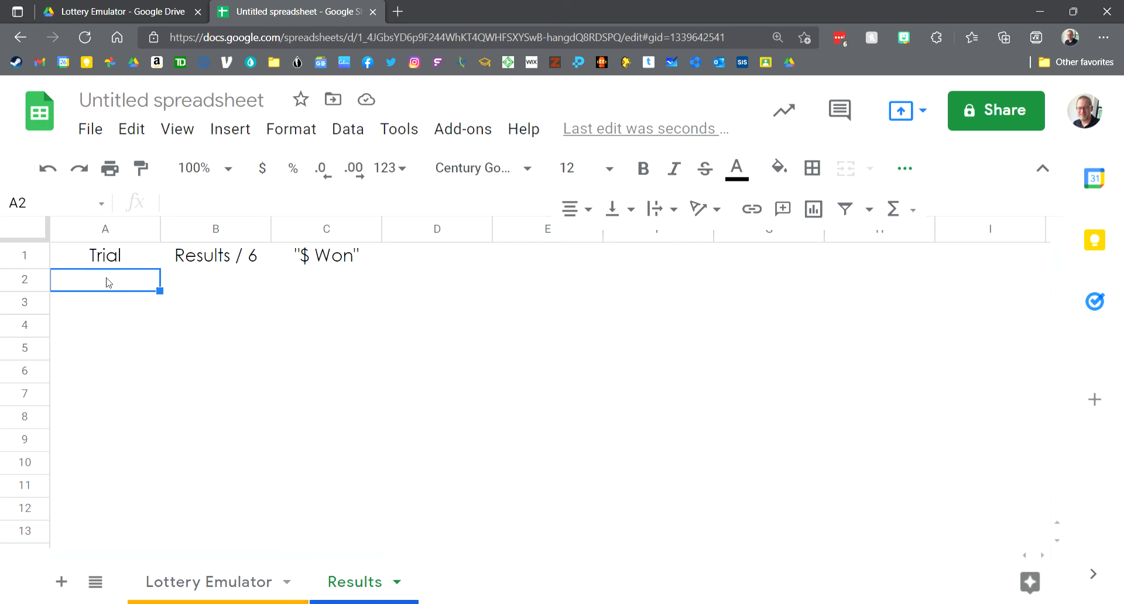
text(1)
key(Return)
text(2)
key(Return)
text(3)
key(Return)
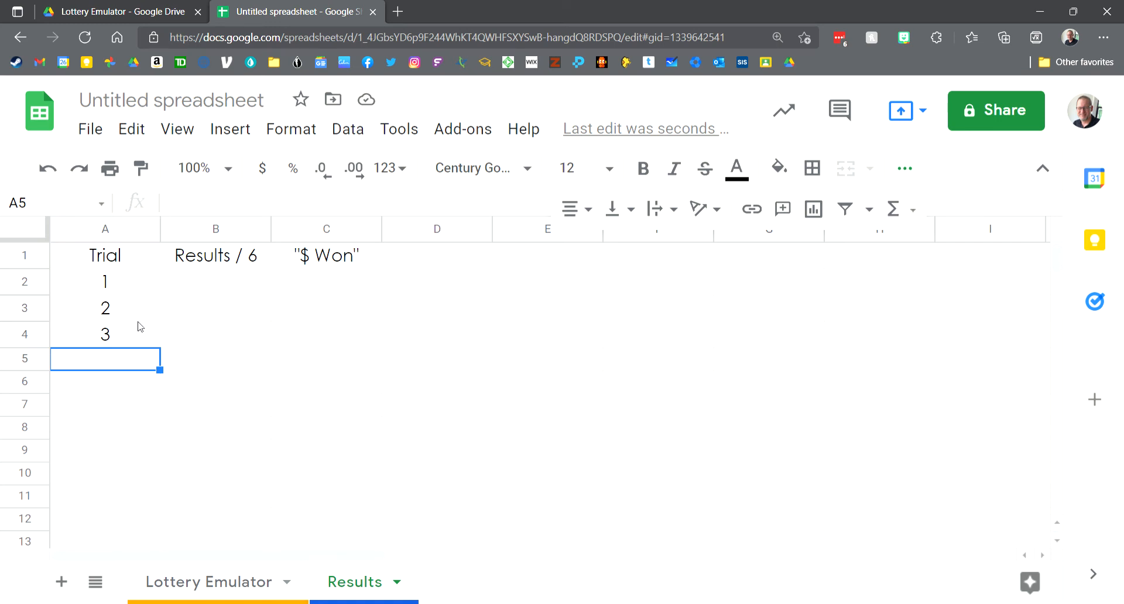
Apply thick blue borders around all cells of the results table A1:C4
click(103, 262)
drag(129, 283, 322, 343)
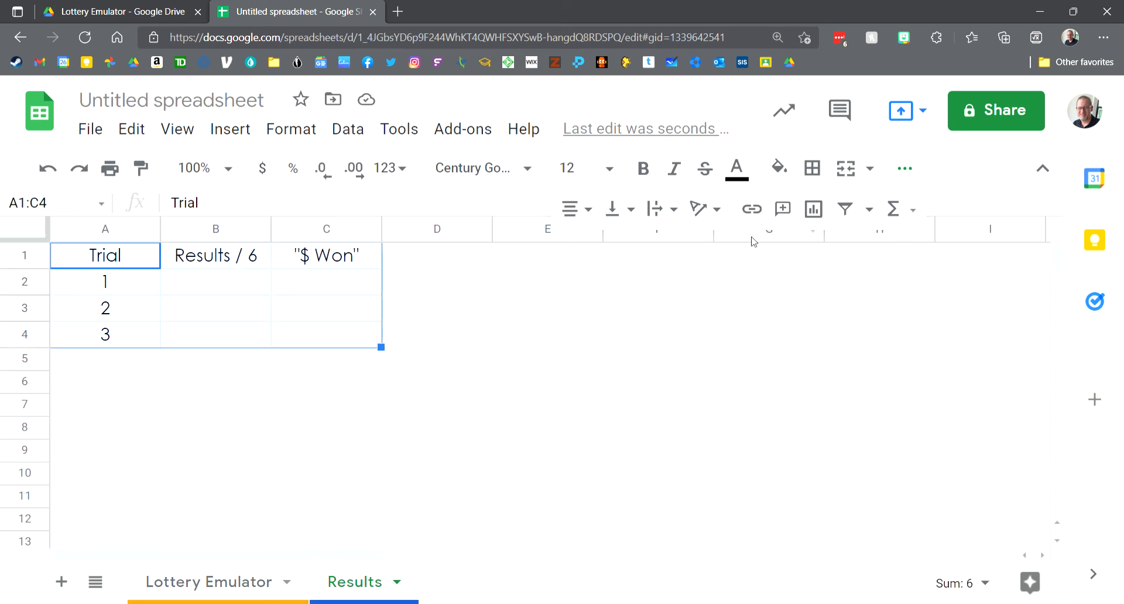
click(818, 170)
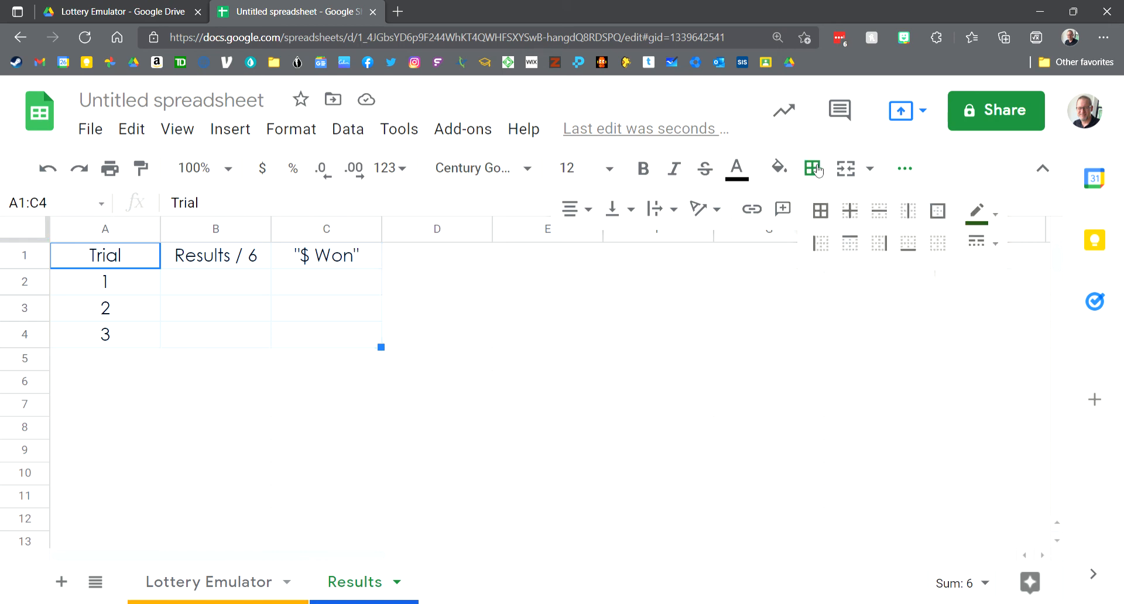
click(996, 212)
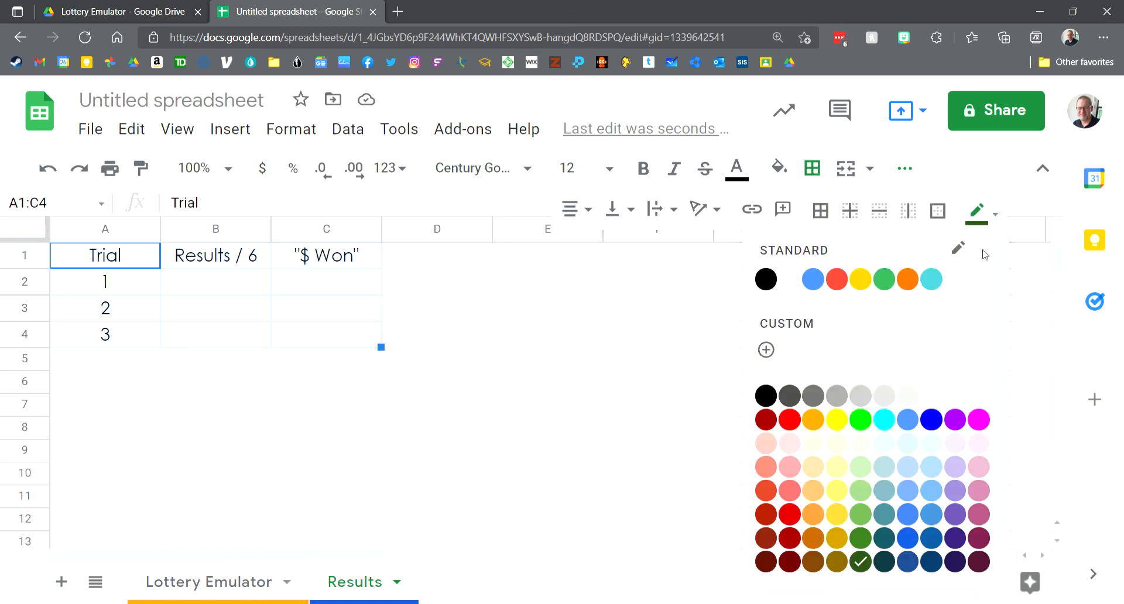
click(819, 284)
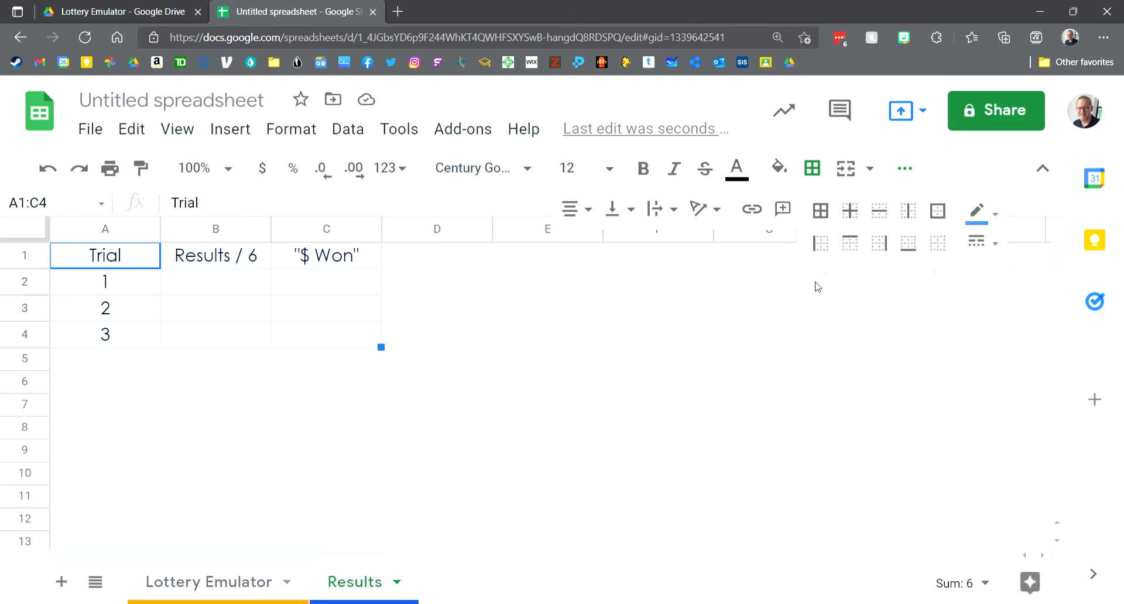
click(983, 244)
click(985, 245)
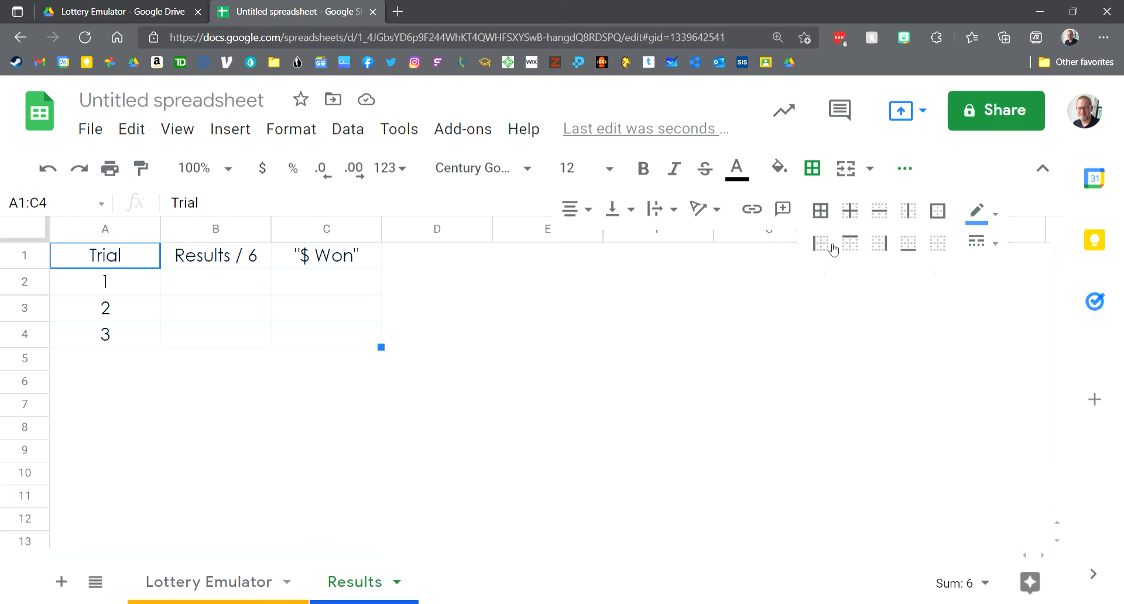
click(822, 212)
click(446, 438)
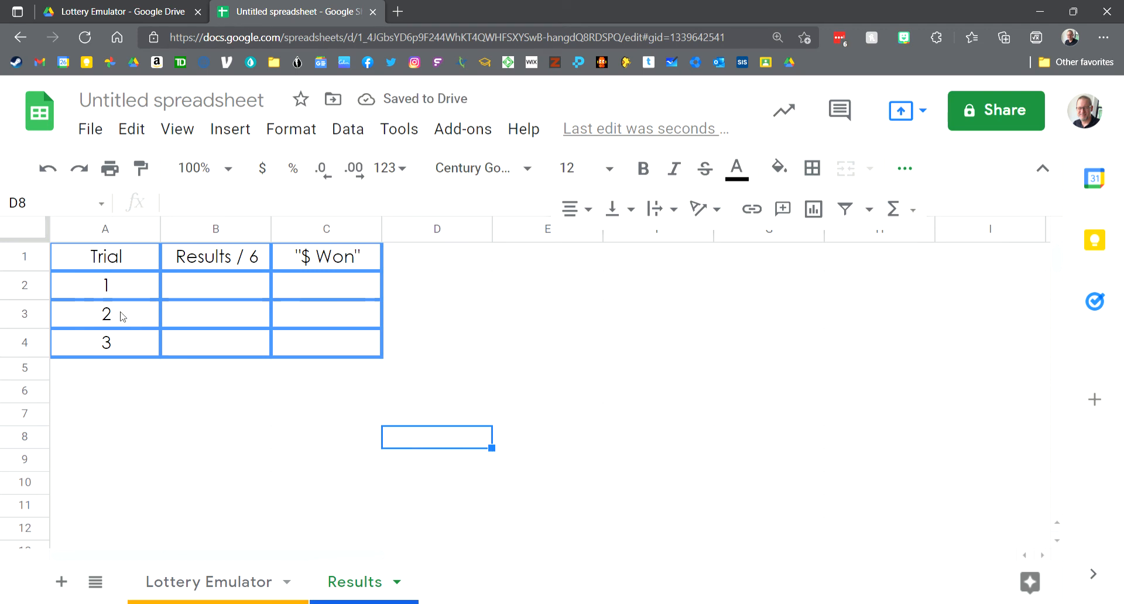
Fill the Trial column A1:A4 with pale red and the Results / 6 column B1:B4 with pale blue
drag(106, 266, 114, 344)
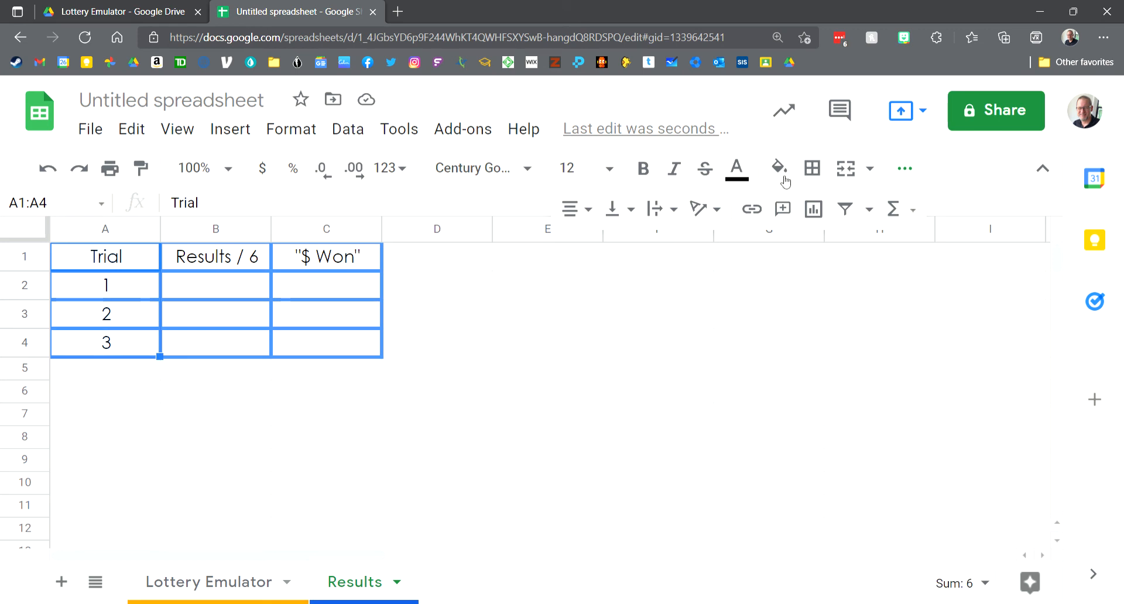
click(787, 177)
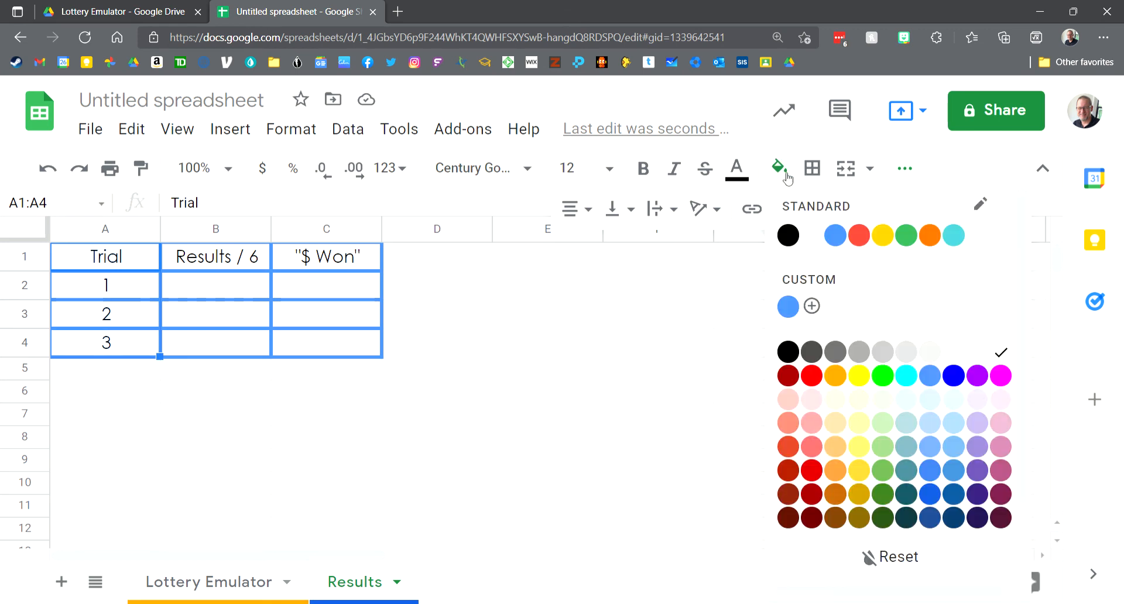
click(810, 403)
drag(239, 264, 237, 343)
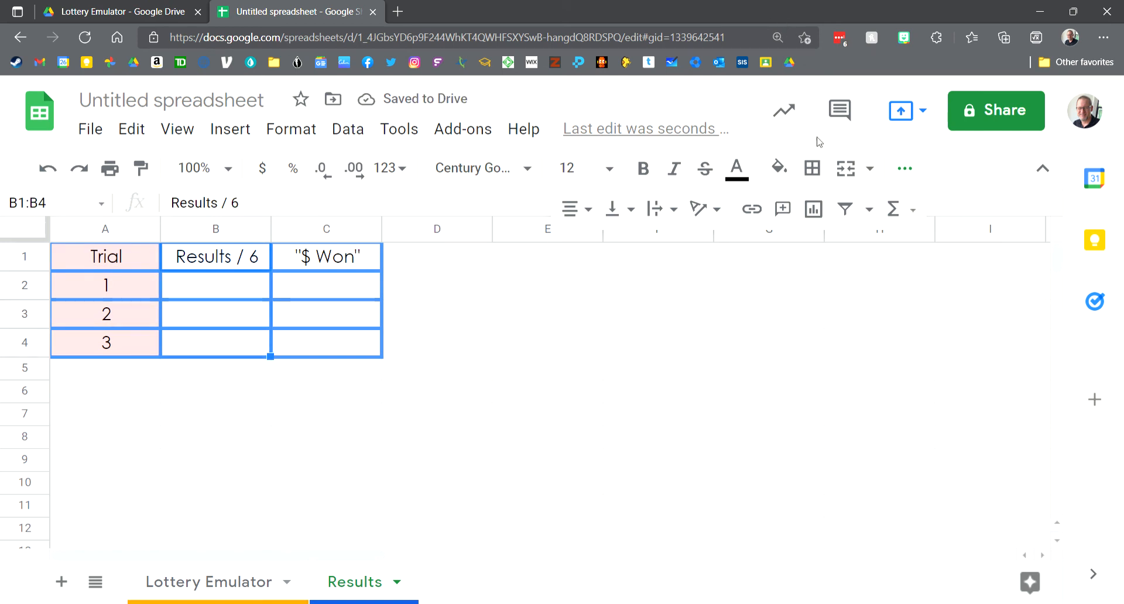
click(781, 169)
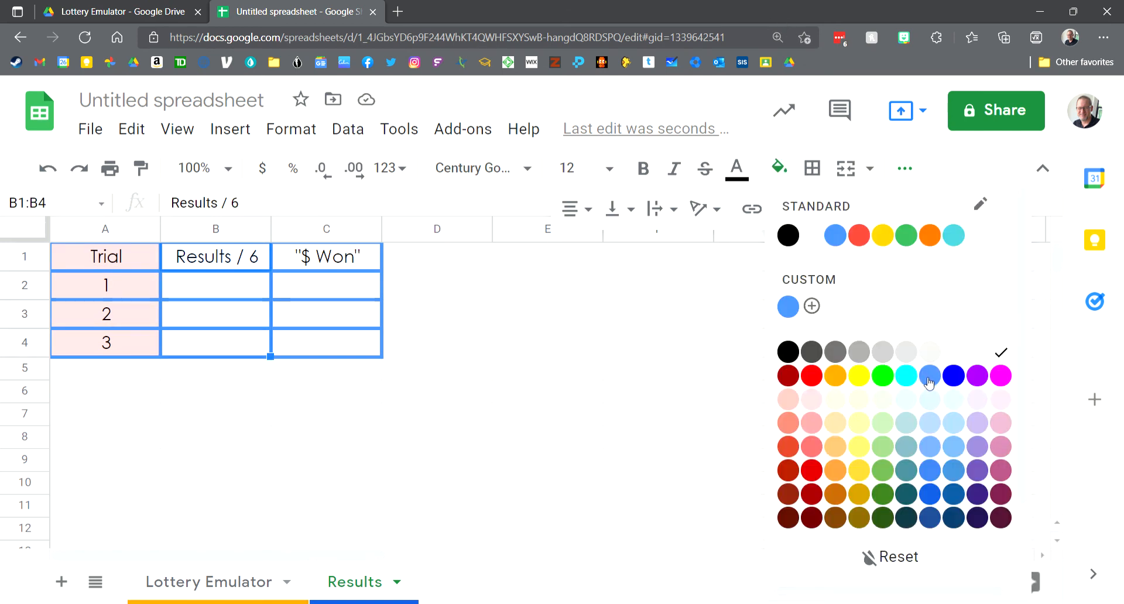
click(931, 399)
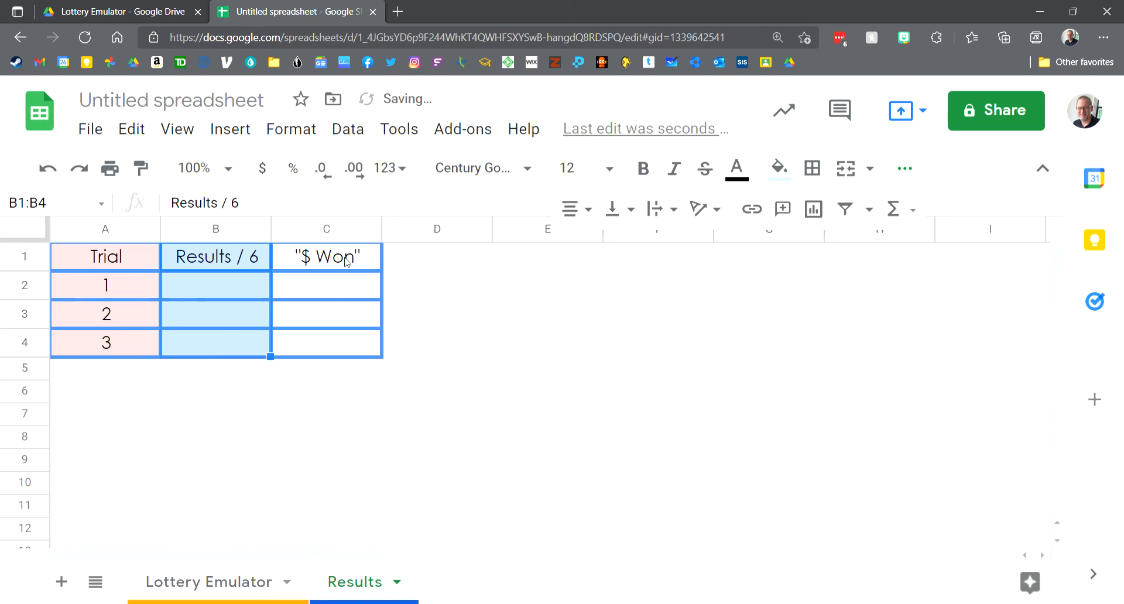
Fill the "$ Won" column C1:C4 with the palest green
drag(347, 259, 347, 341)
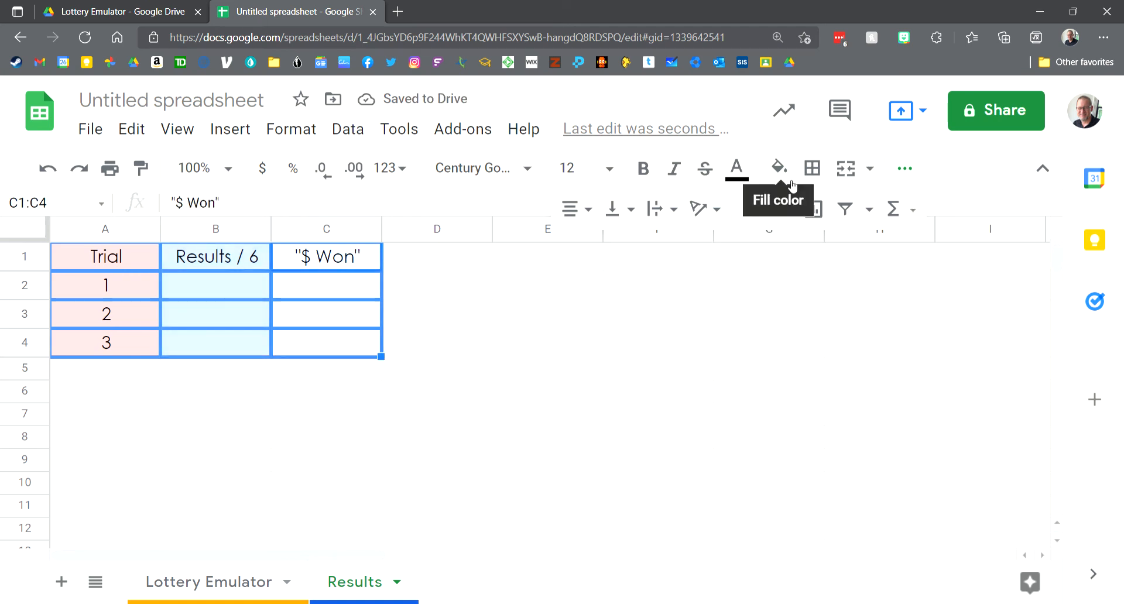
click(785, 174)
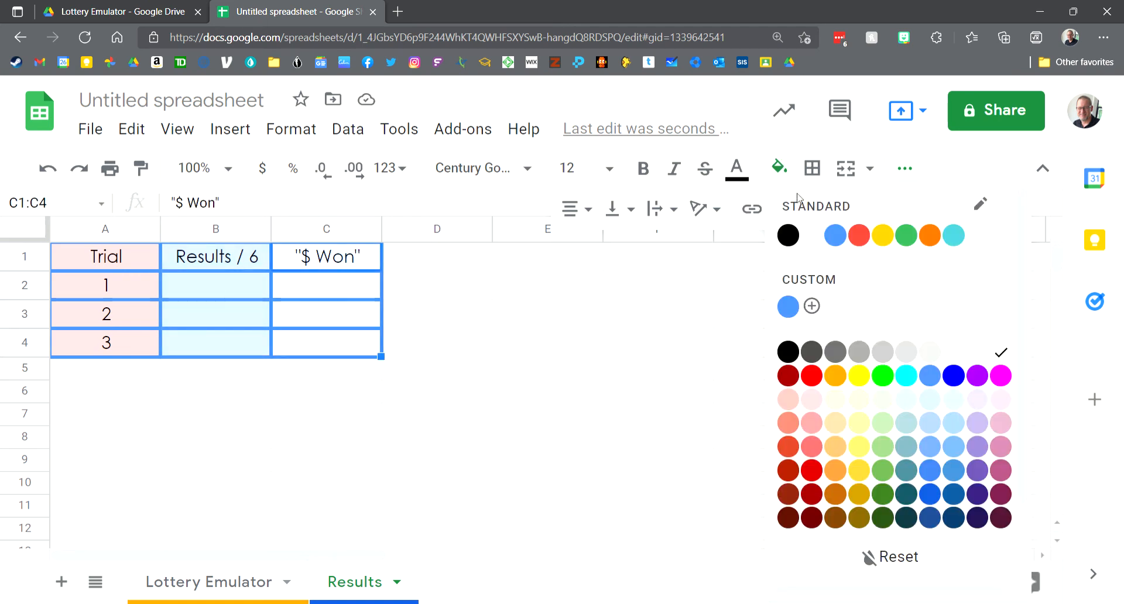
click(882, 400)
click(665, 421)
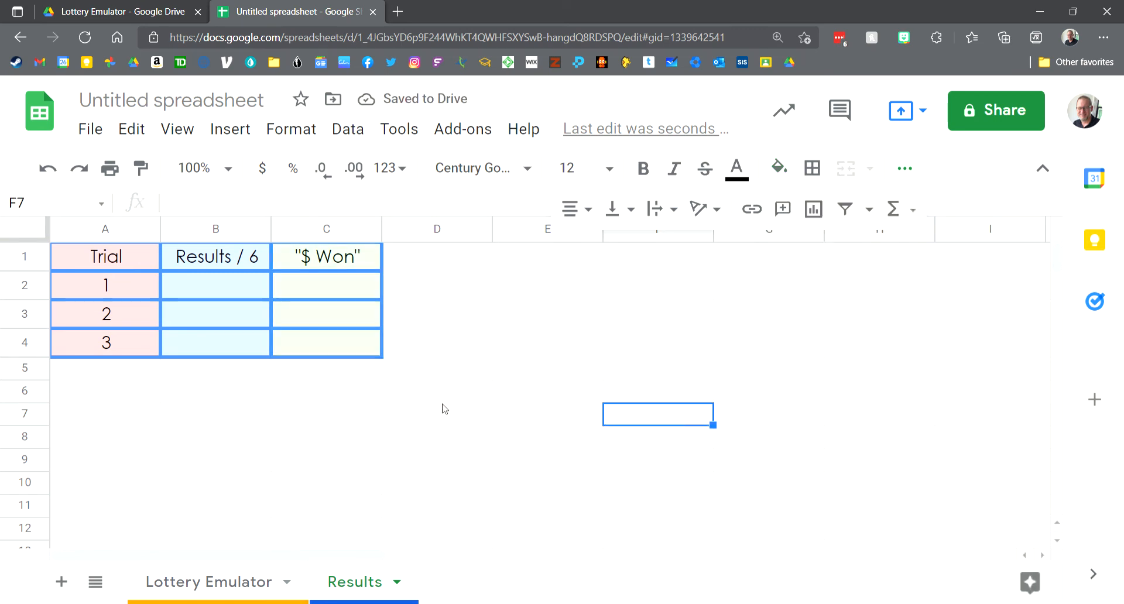
Check the random-number formula in A5 of the Lottery Emulator sheet and reload the spreadsheet to draw new winning numbers
click(229, 285)
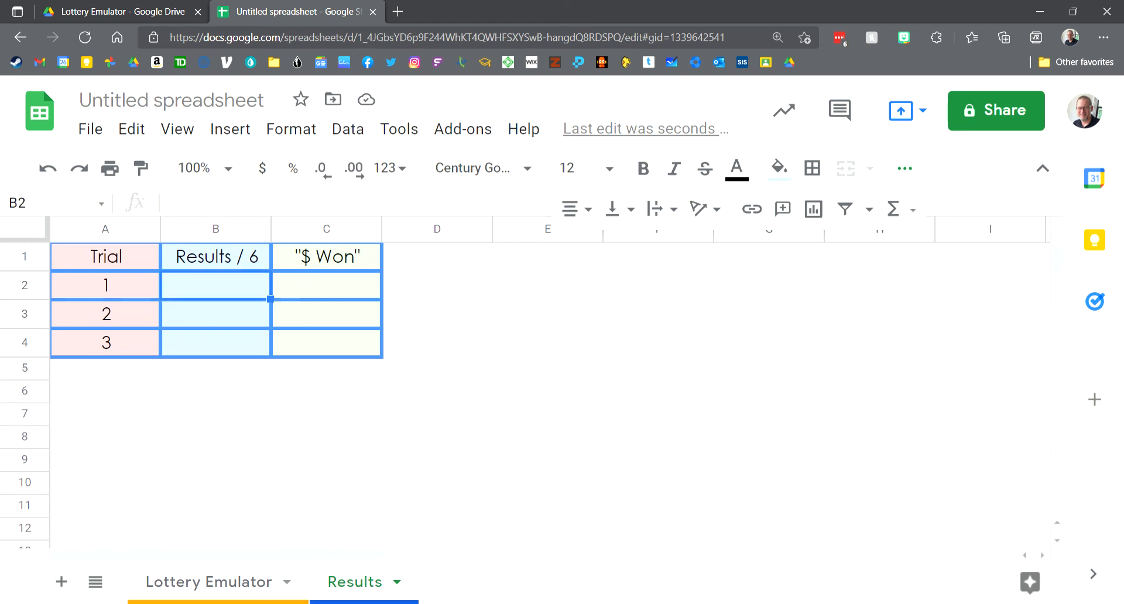
click(216, 591)
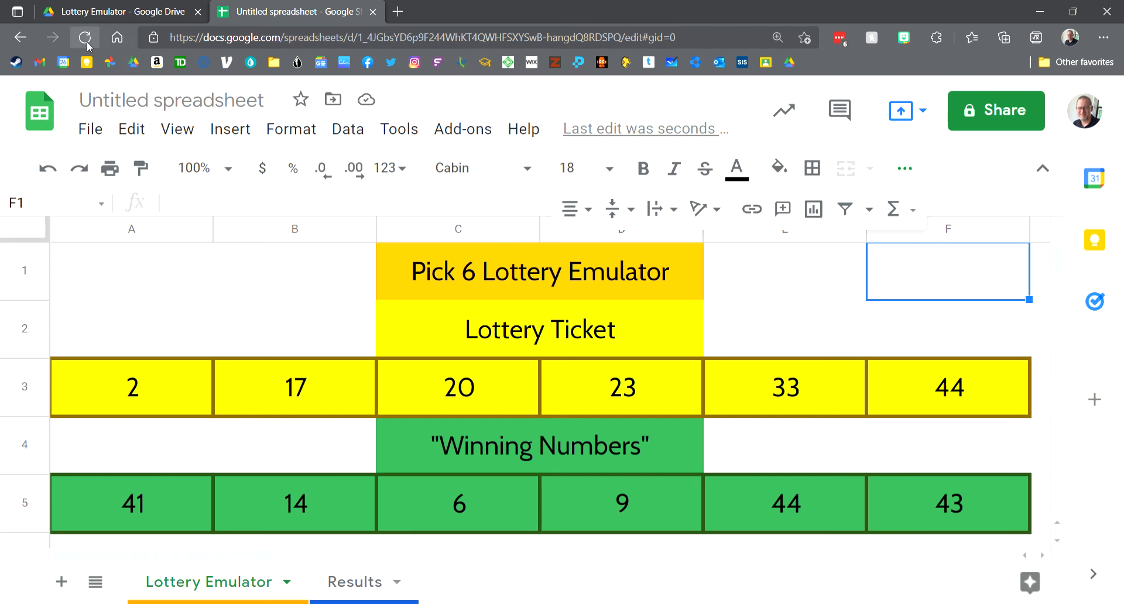
click(350, 583)
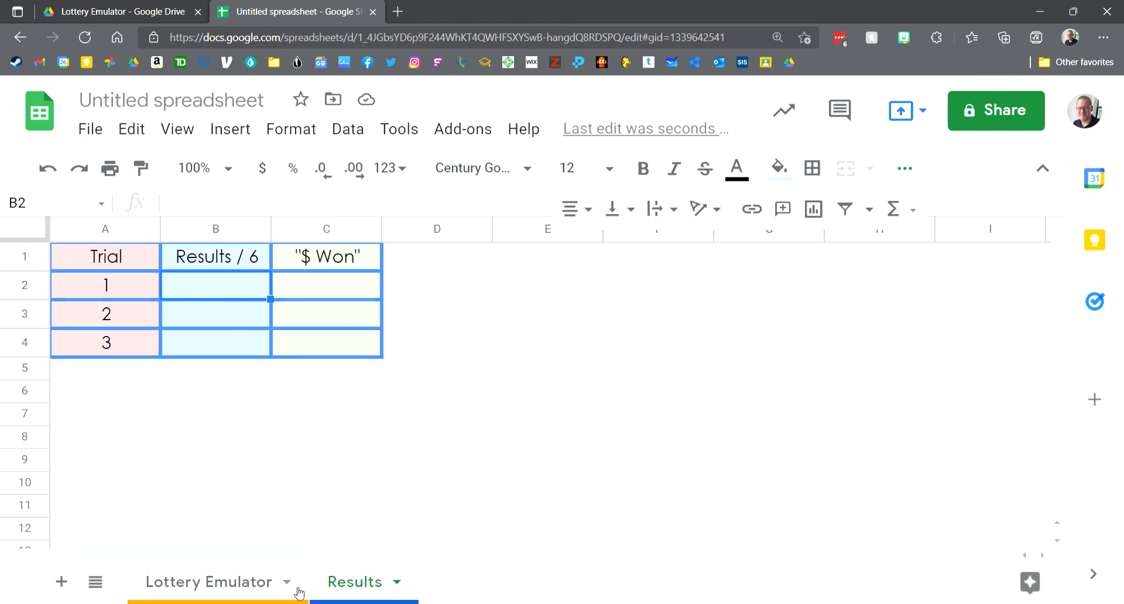
click(245, 582)
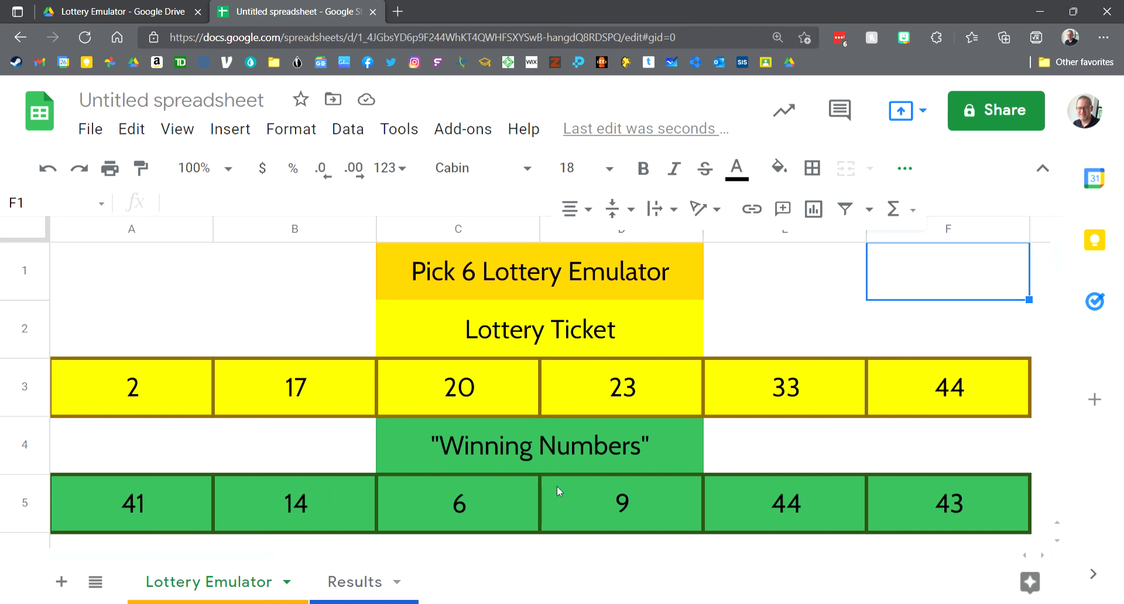
click(164, 493)
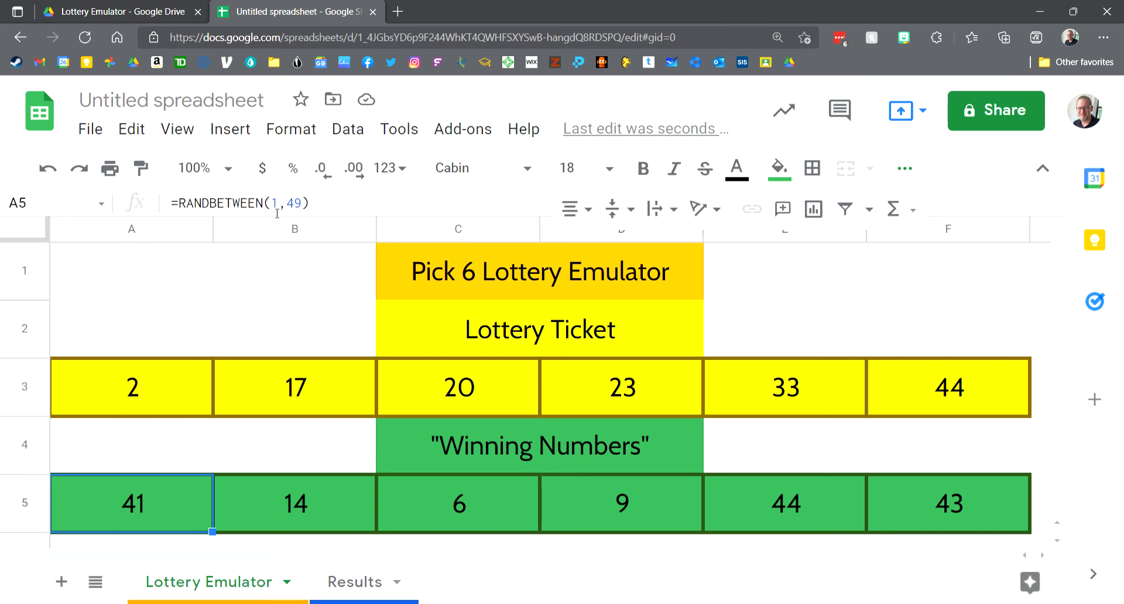
click(85, 39)
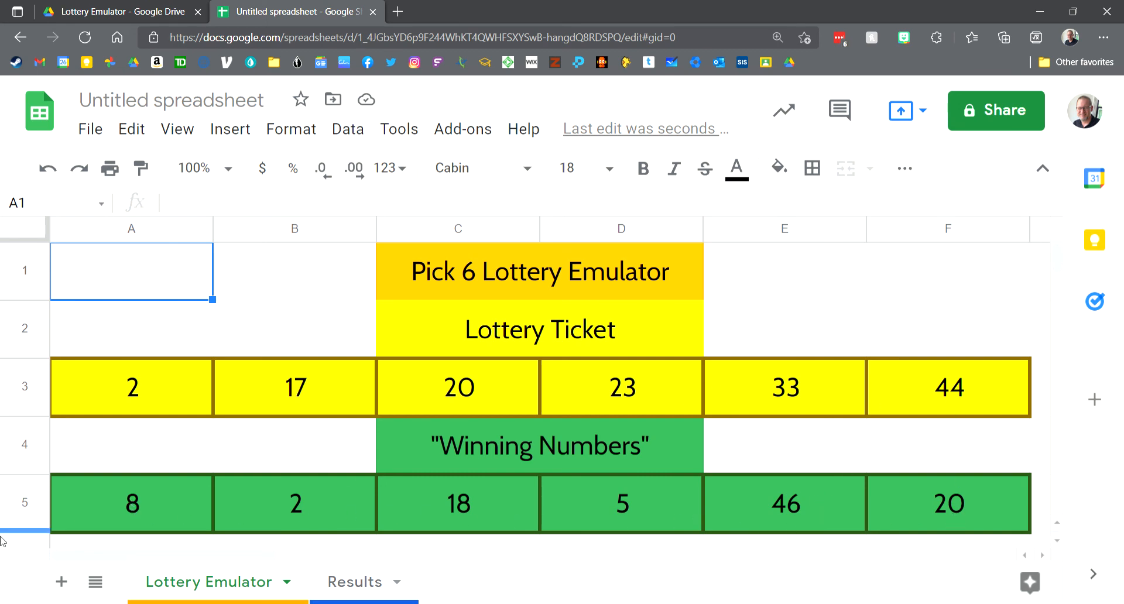
Record trial 1 on the Results sheet with 2 in B2 and 0 winnings in C2
click(355, 582)
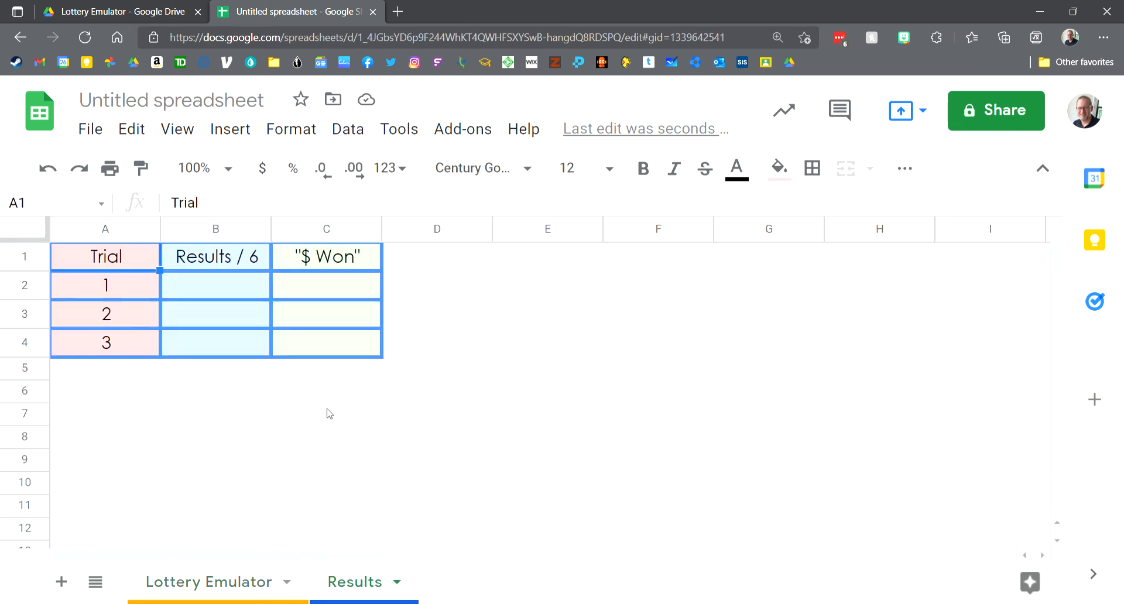
click(206, 293)
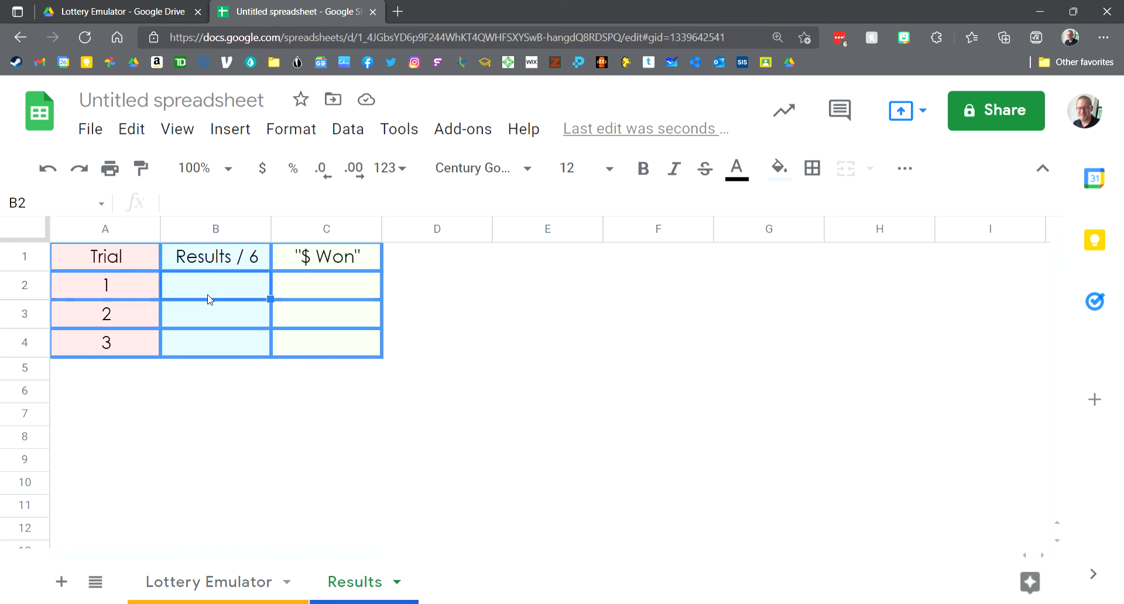
text(2)
click(342, 291)
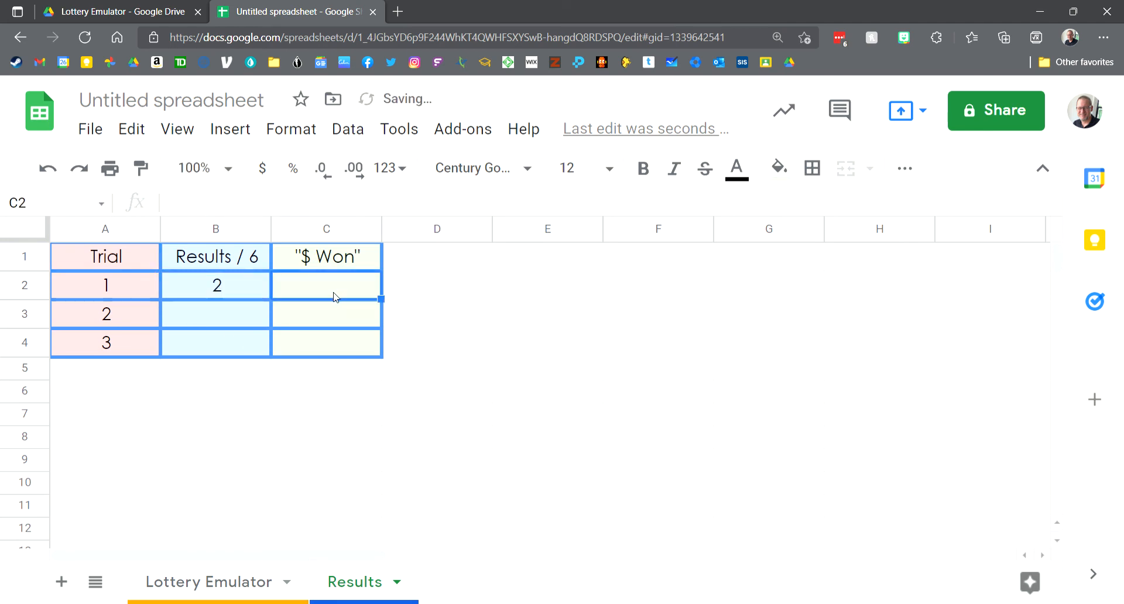
text(0)
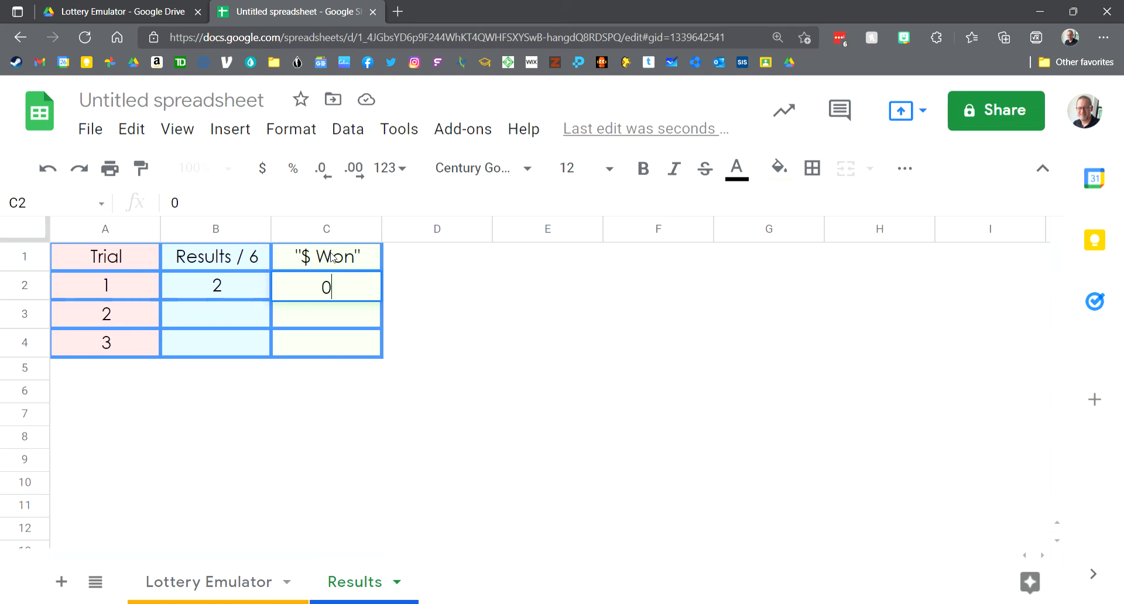
click(215, 317)
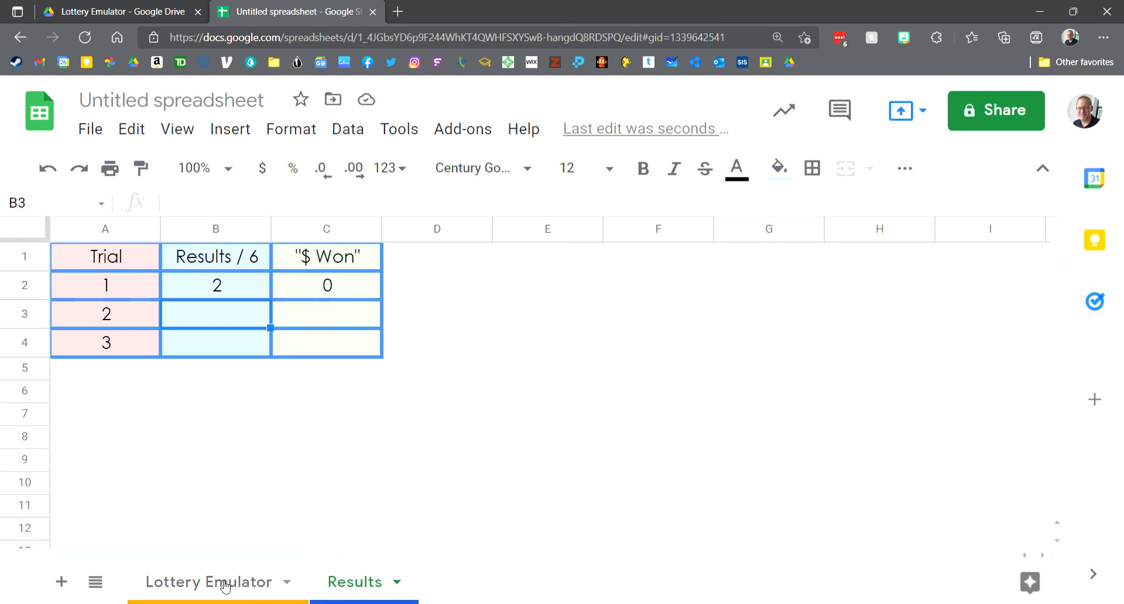
Reload the Lottery Emulator sheet for a new draw and record trial 2 on Results with 2 in B3 and 0 in C3
click(221, 583)
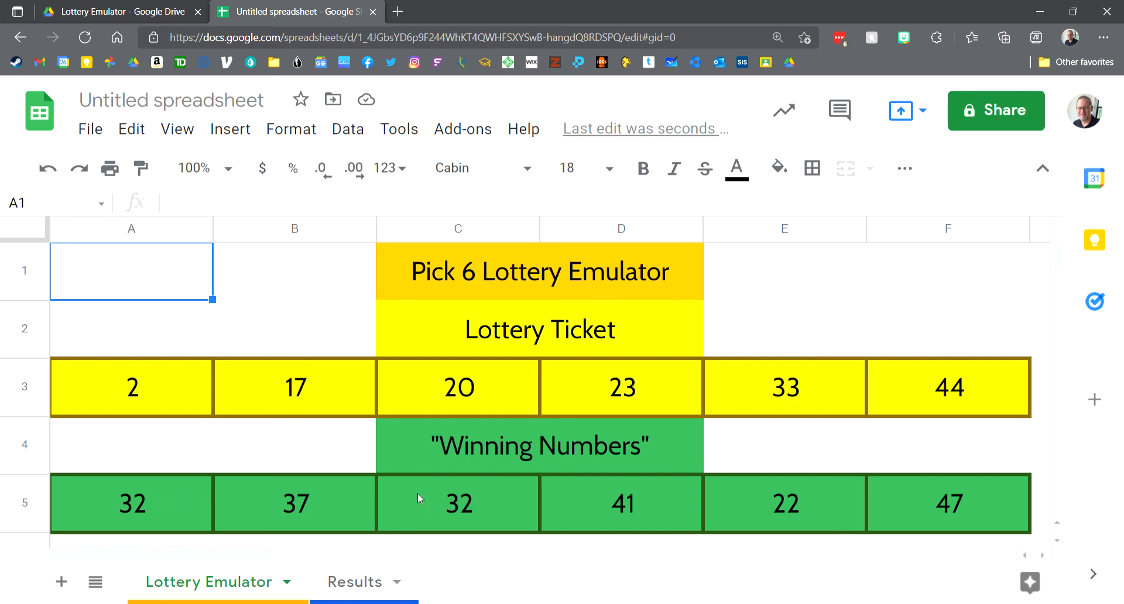
click(85, 37)
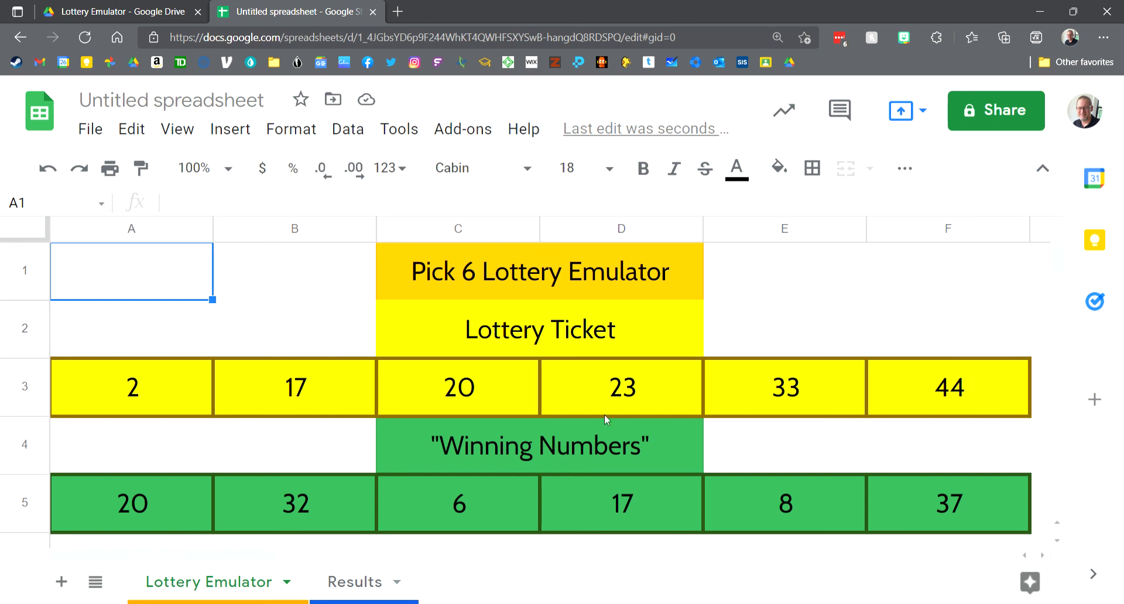
click(354, 582)
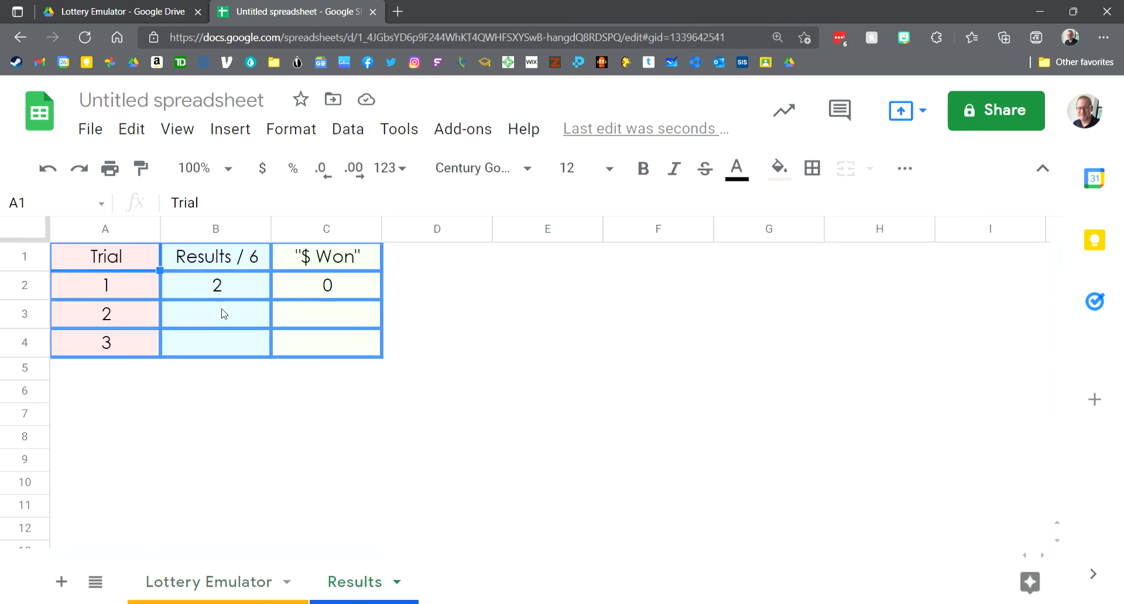
click(225, 313)
text(2)
click(317, 327)
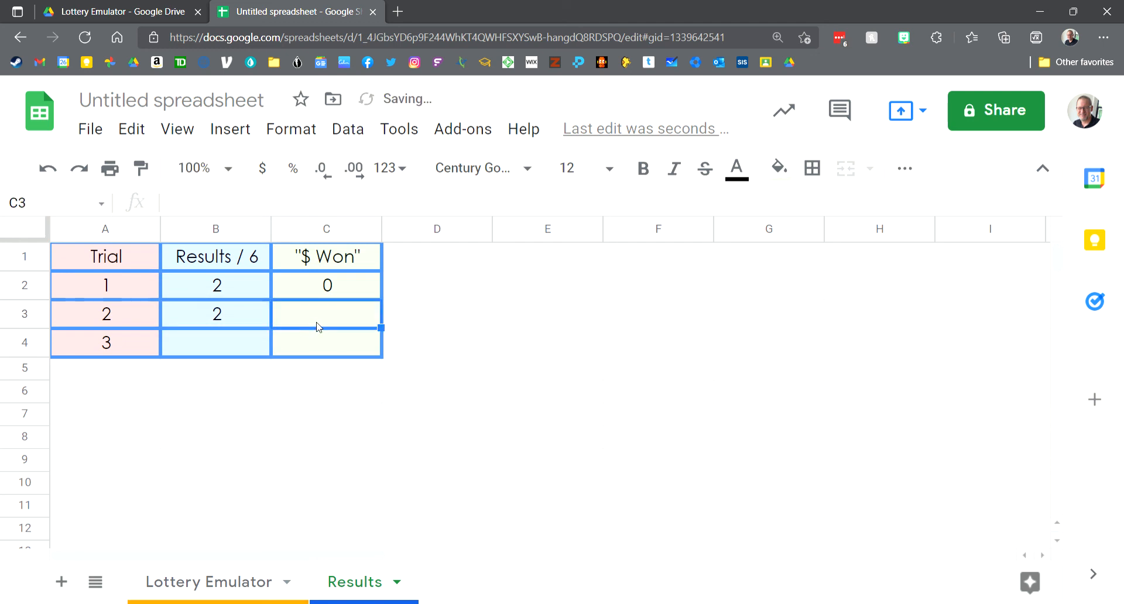
text(0)
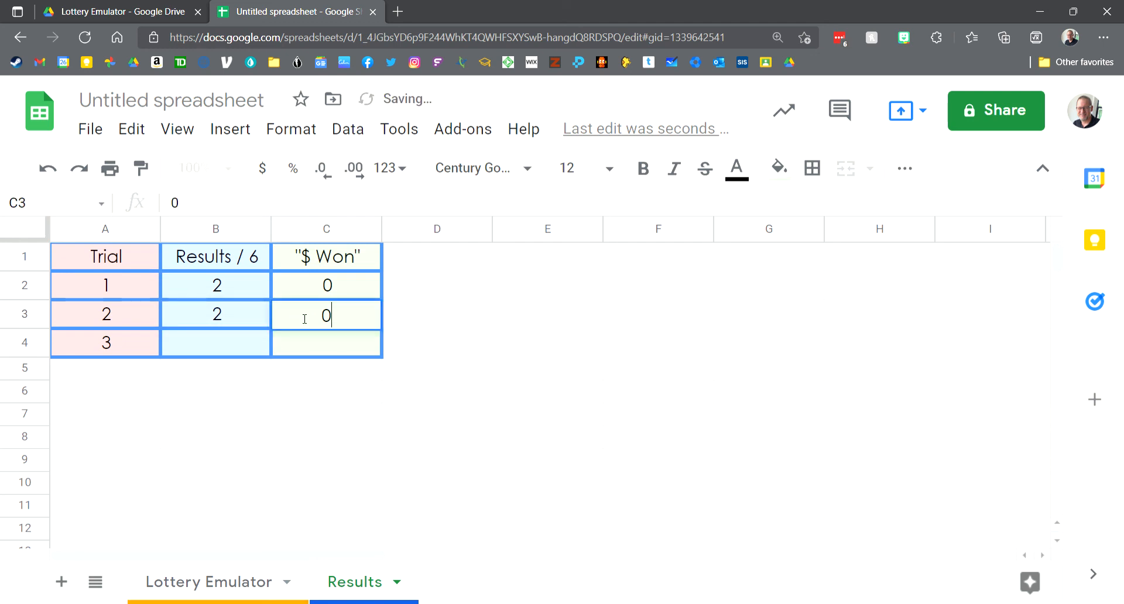
click(223, 343)
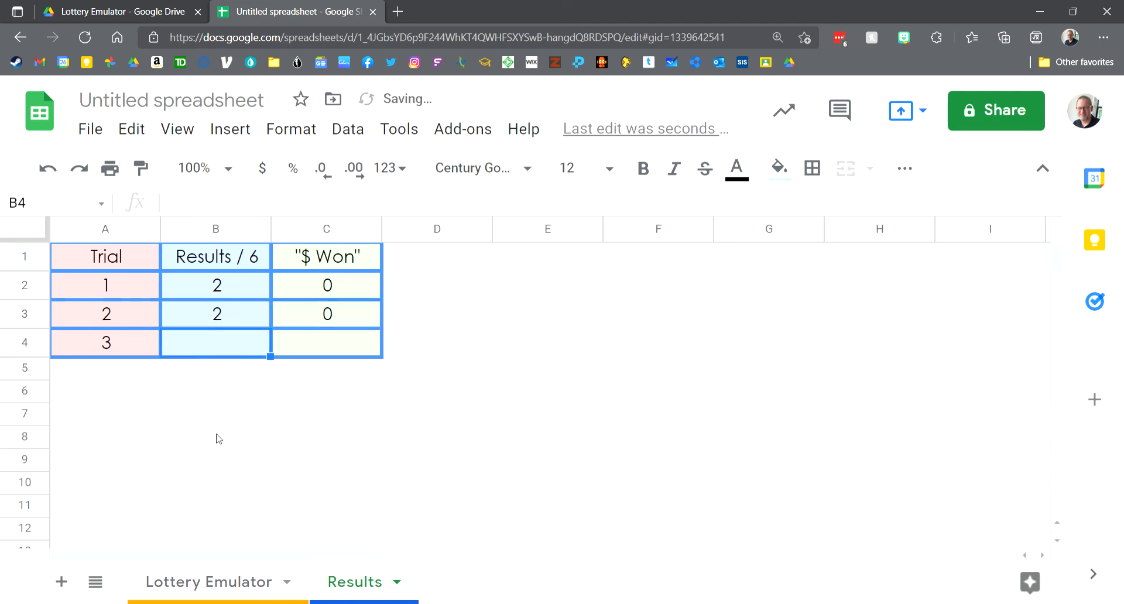
Compare the ticket with the current winning numbers and record trial 3 on Results with 0 in B4 and 0 in C4
click(211, 580)
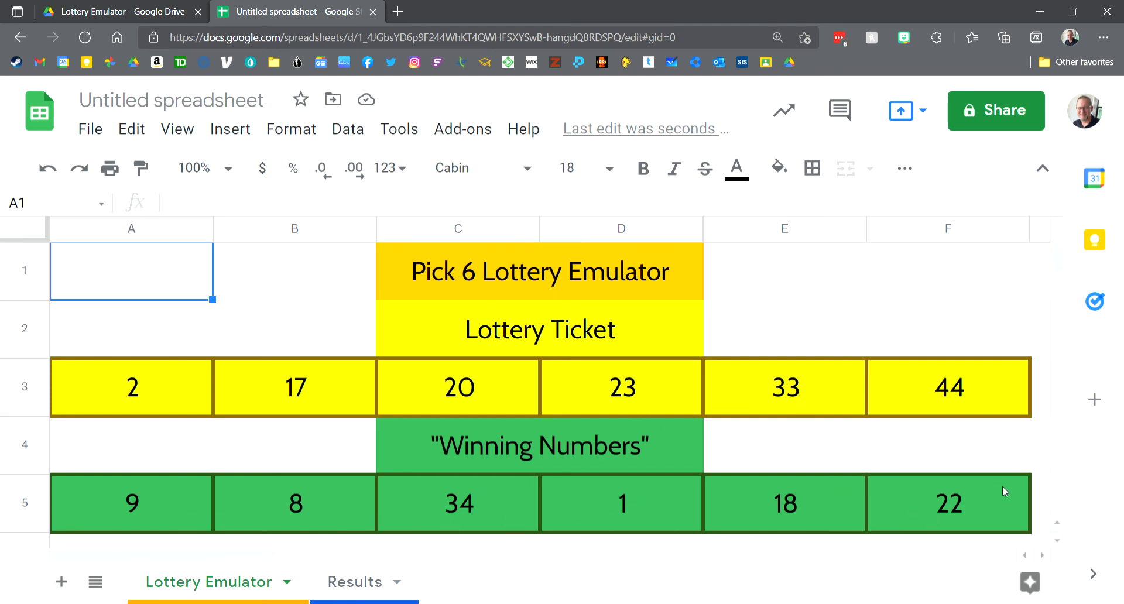
click(369, 598)
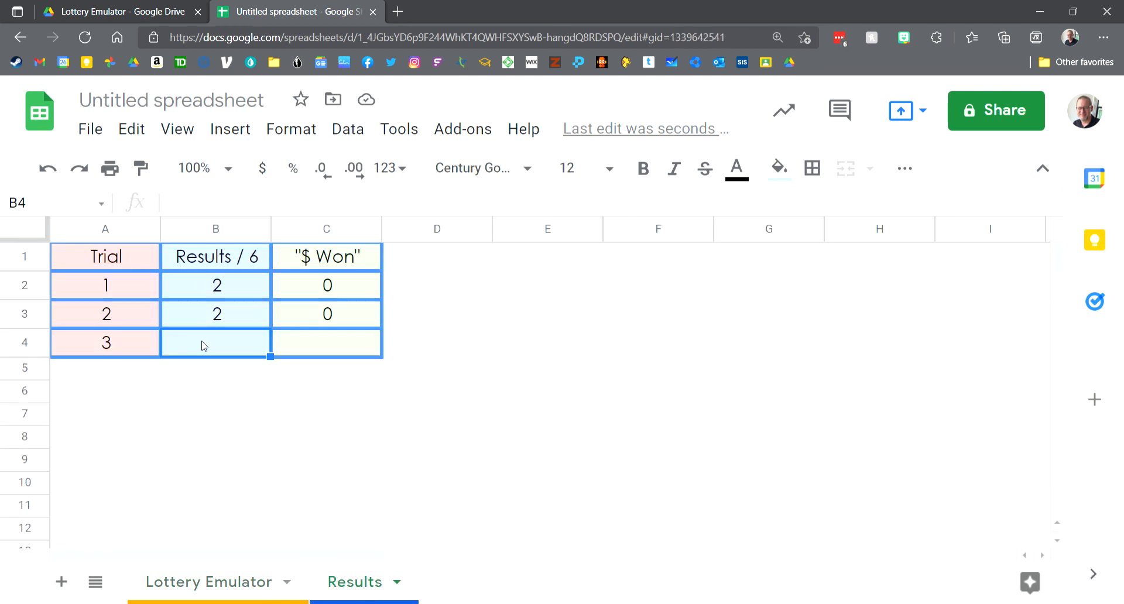
text(0)
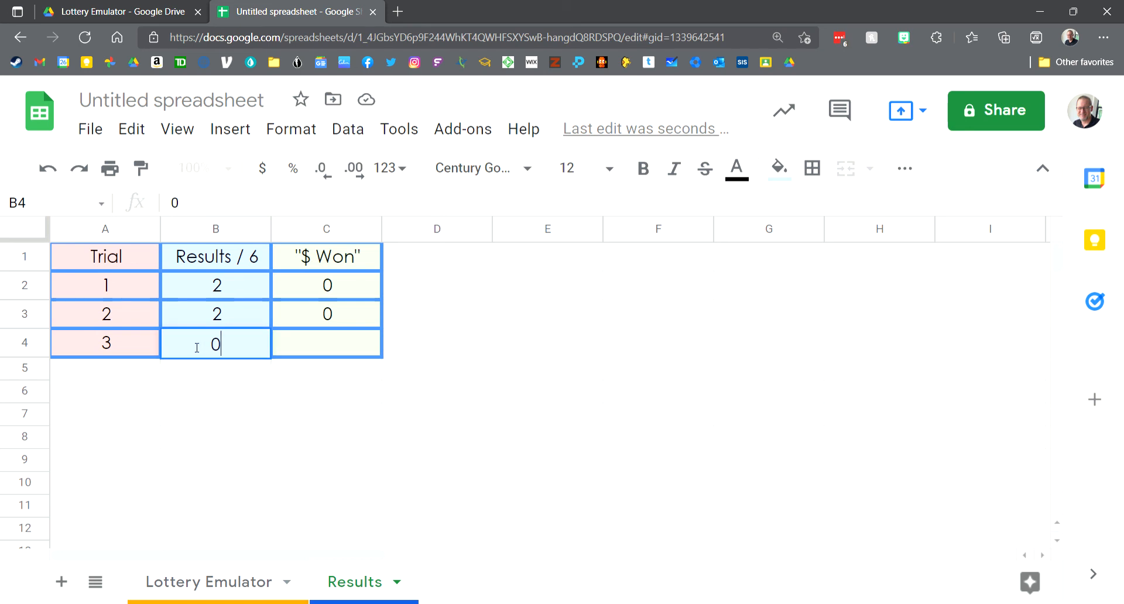
key(Tab)
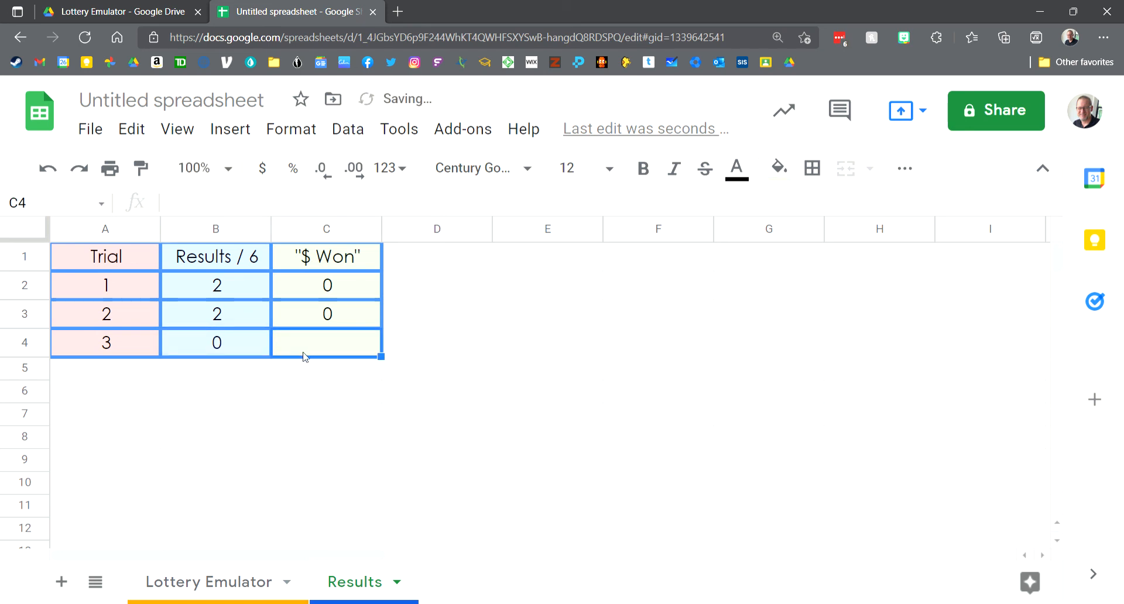
text(0)
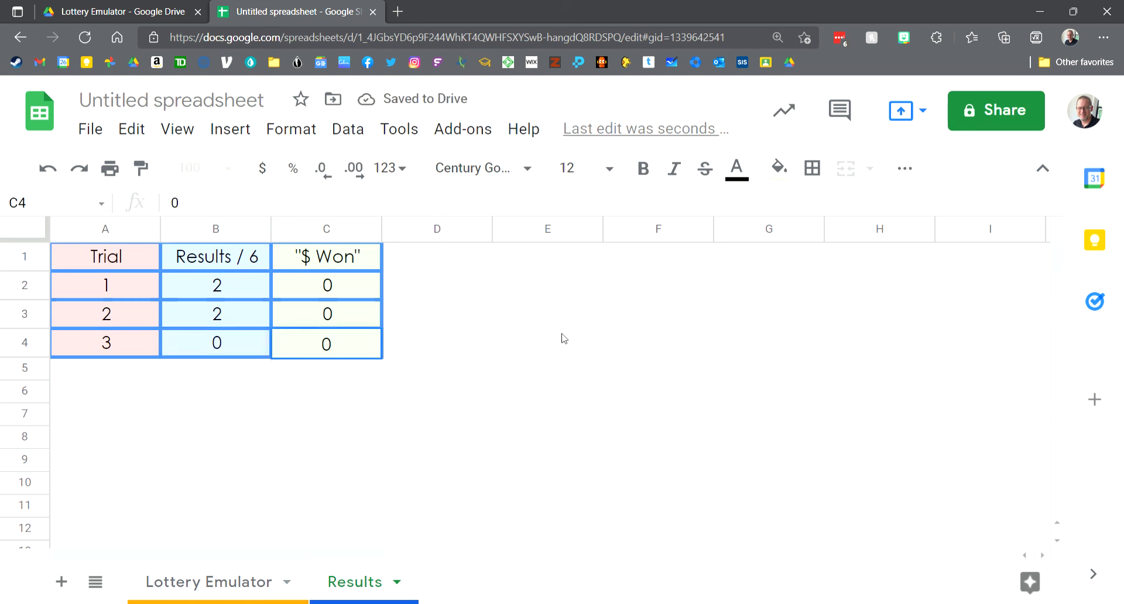
click(568, 336)
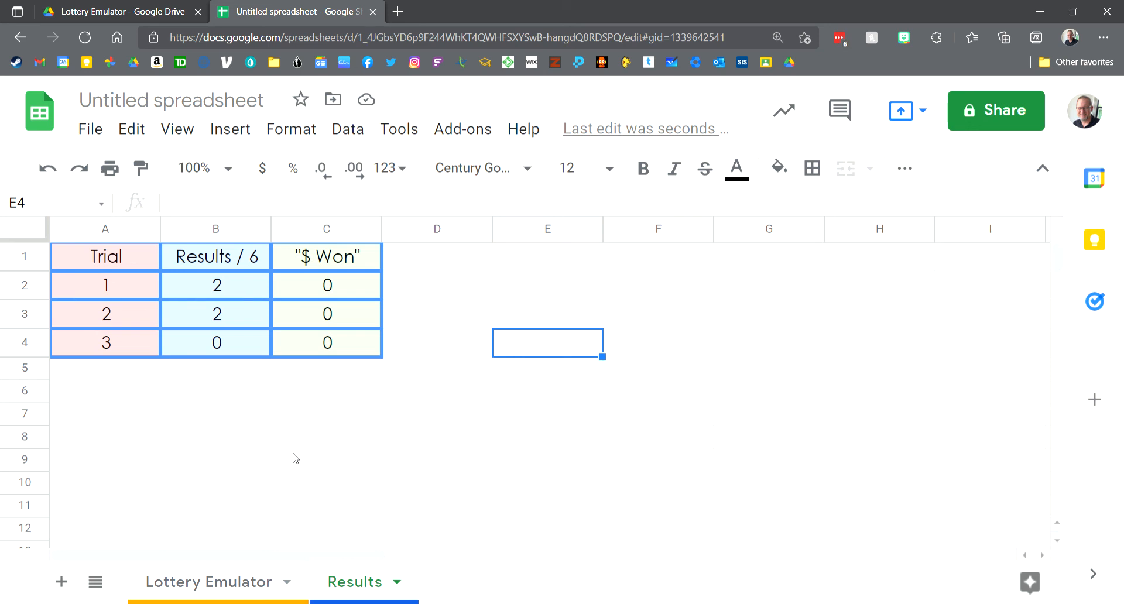
click(213, 582)
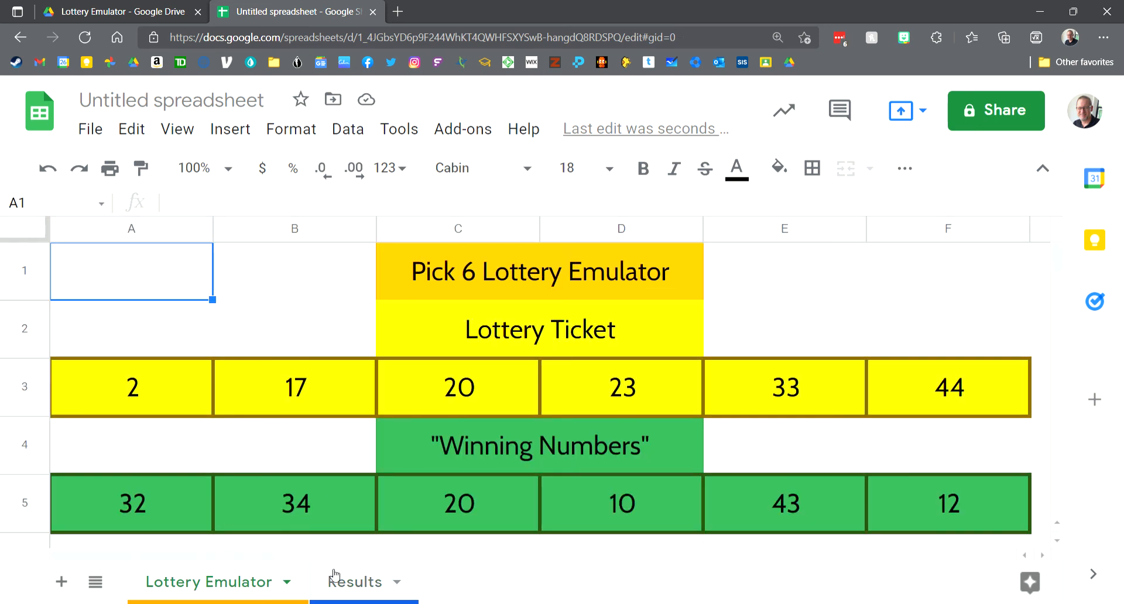
click(348, 582)
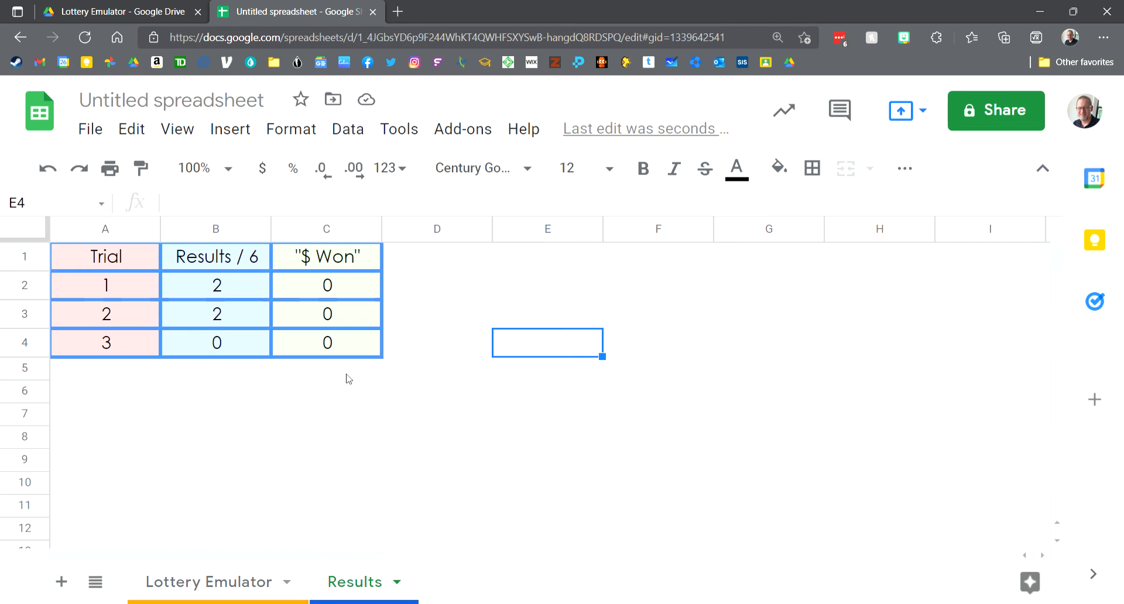
Calculate the average of the trial results B2:B4 in cell B5 with an AVERAGE formula
click(230, 380)
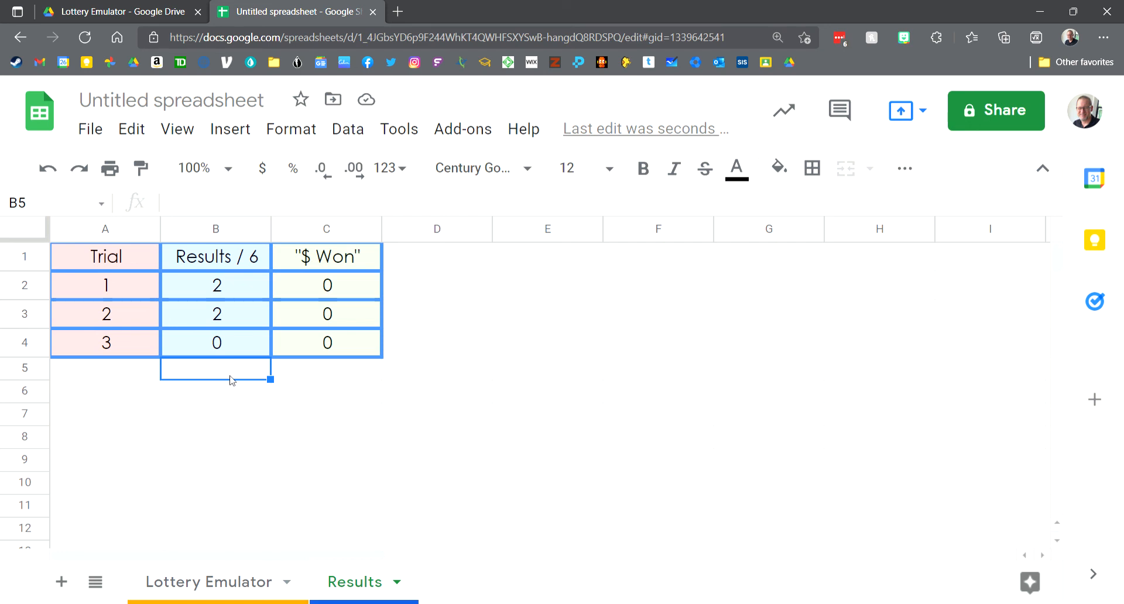
text(=averag)
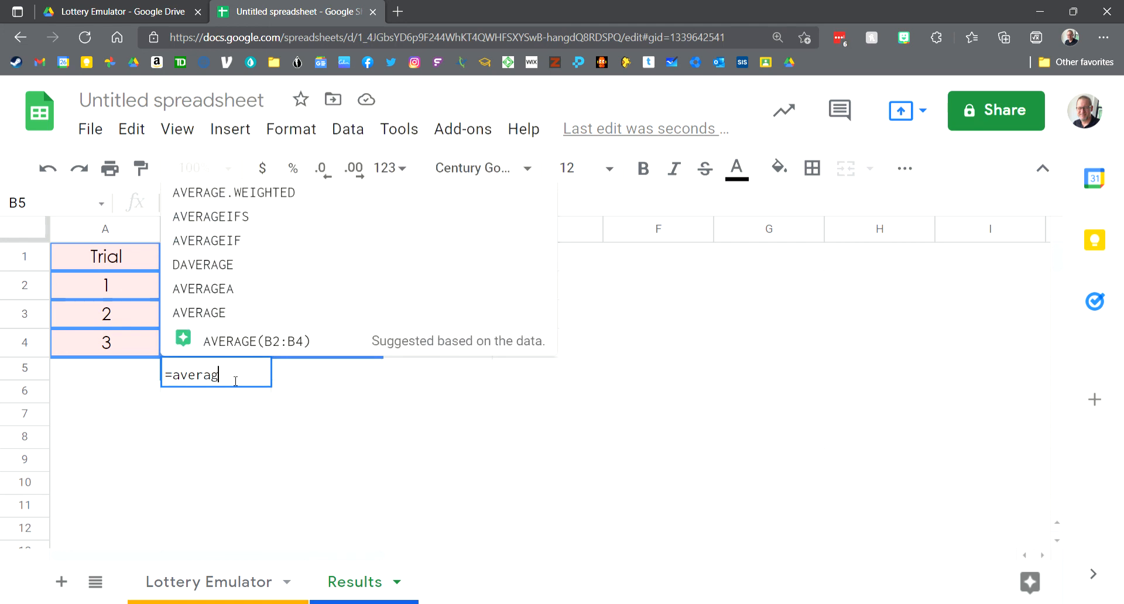
text(e()
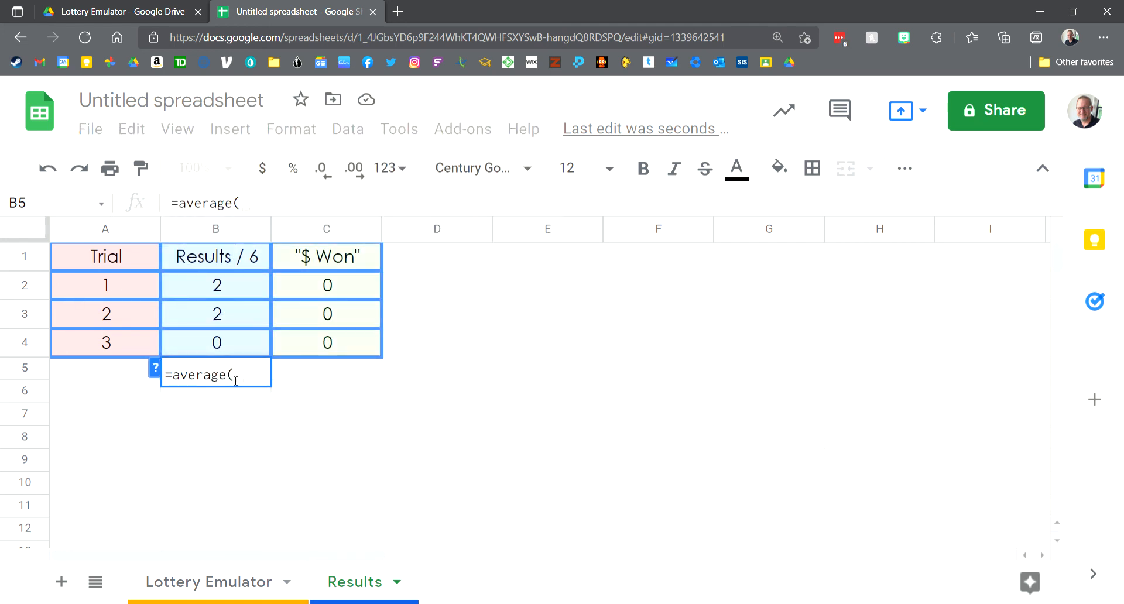
drag(217, 292, 237, 344)
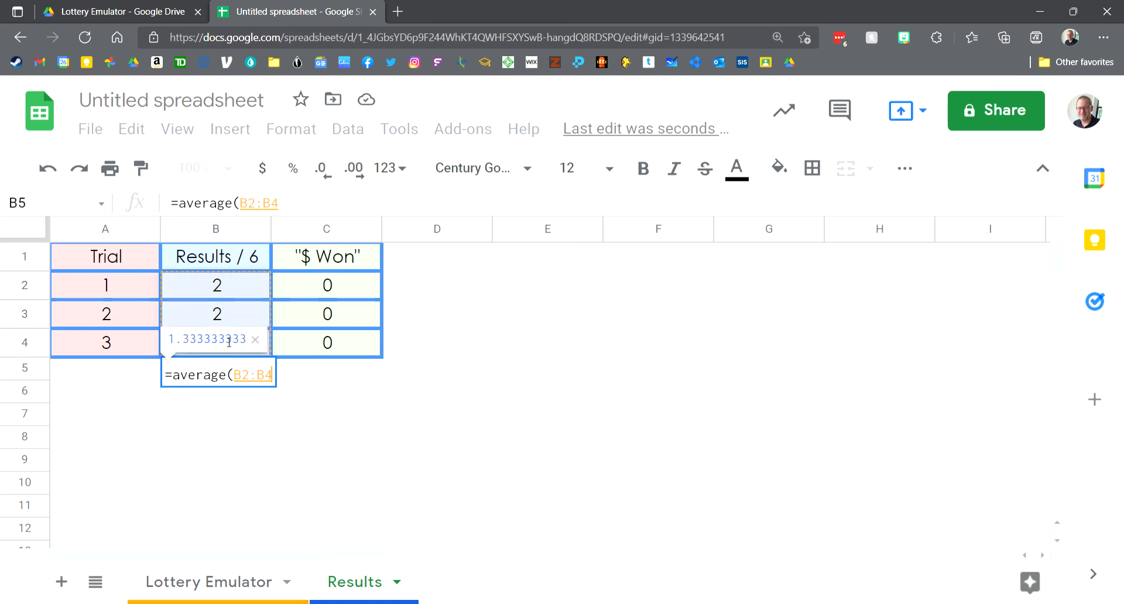
text())
key(Return)
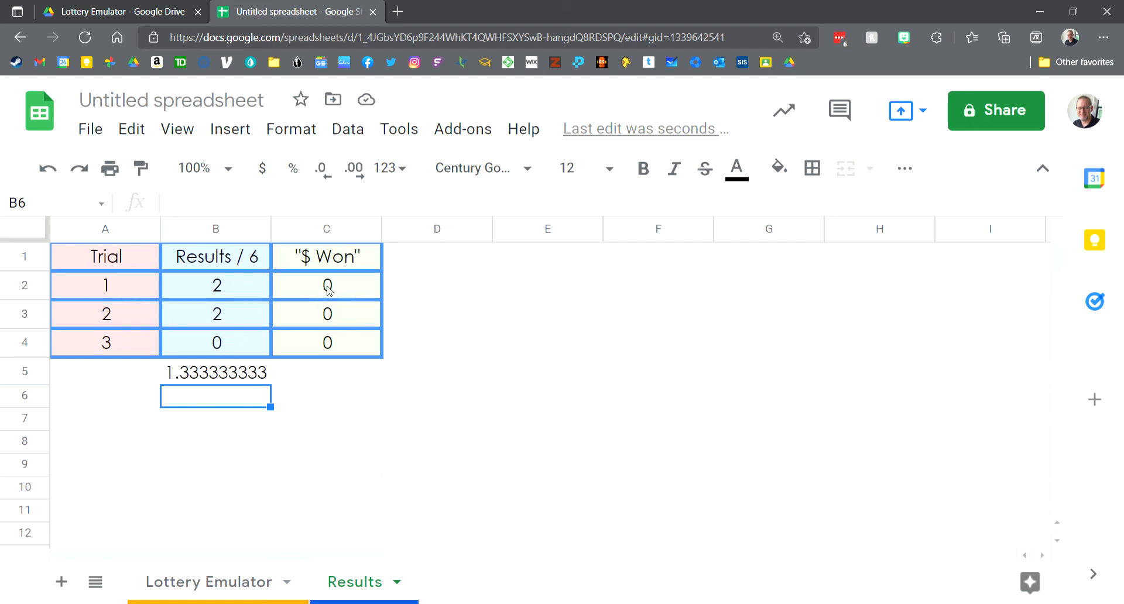
Calculate the total winnings of the three trials in cell C5 with a SUM formula over C2:C4
click(317, 381)
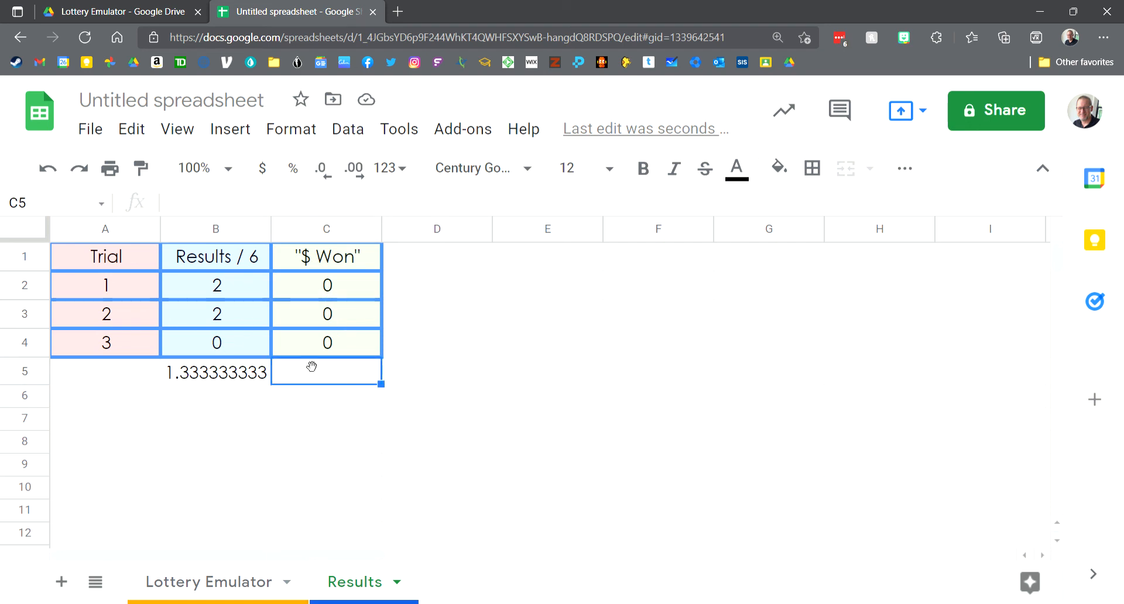
text(=)
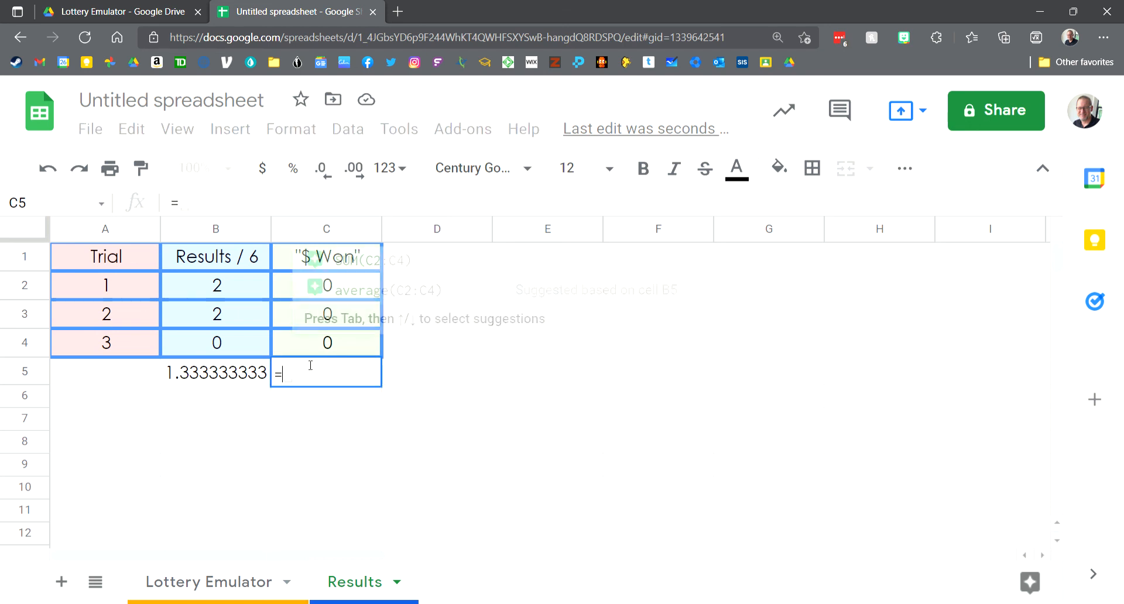
text(sum)
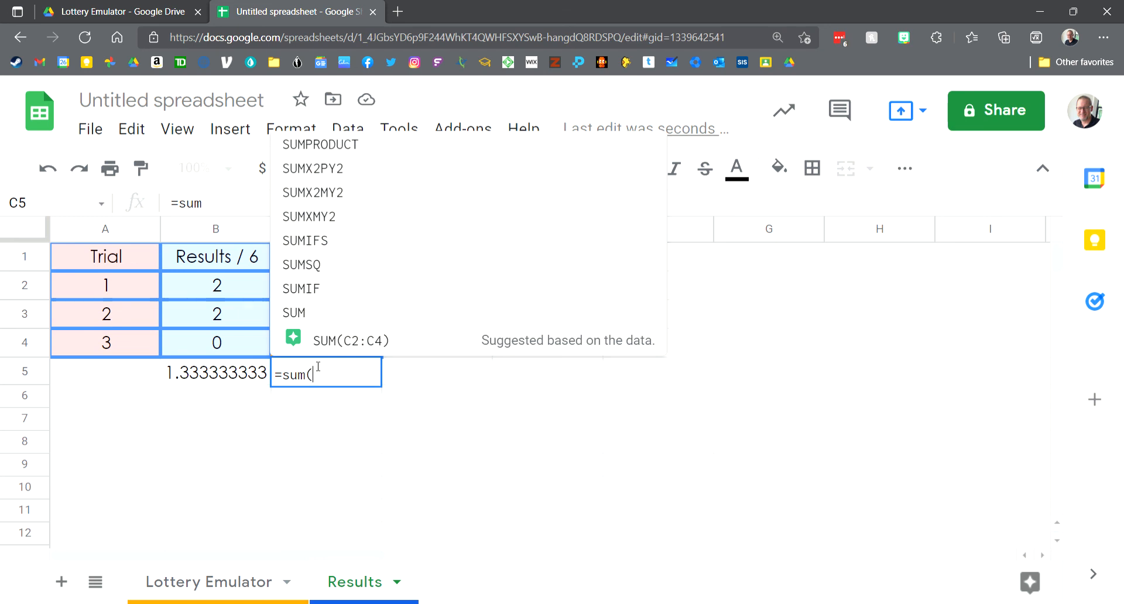
text(()
click(350, 295)
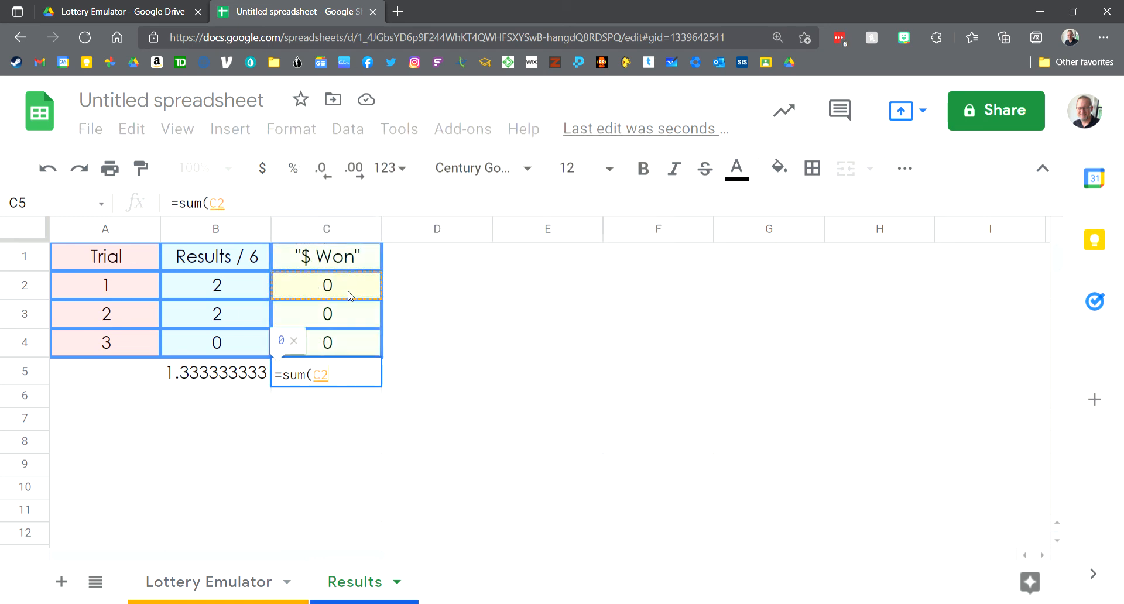
drag(350, 295, 351, 344)
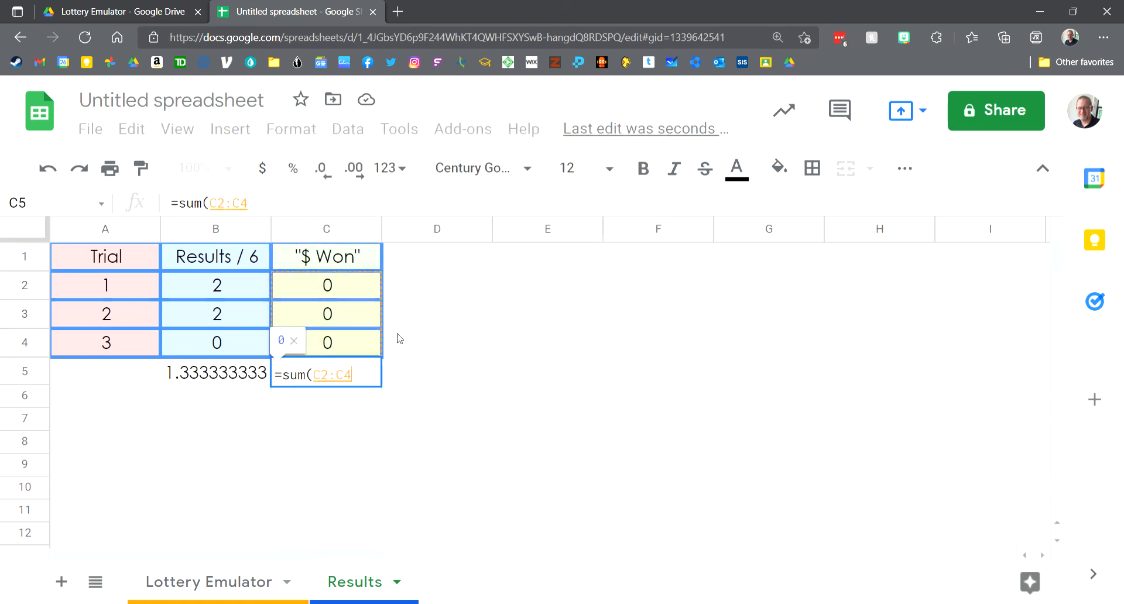
text())
key(Return)
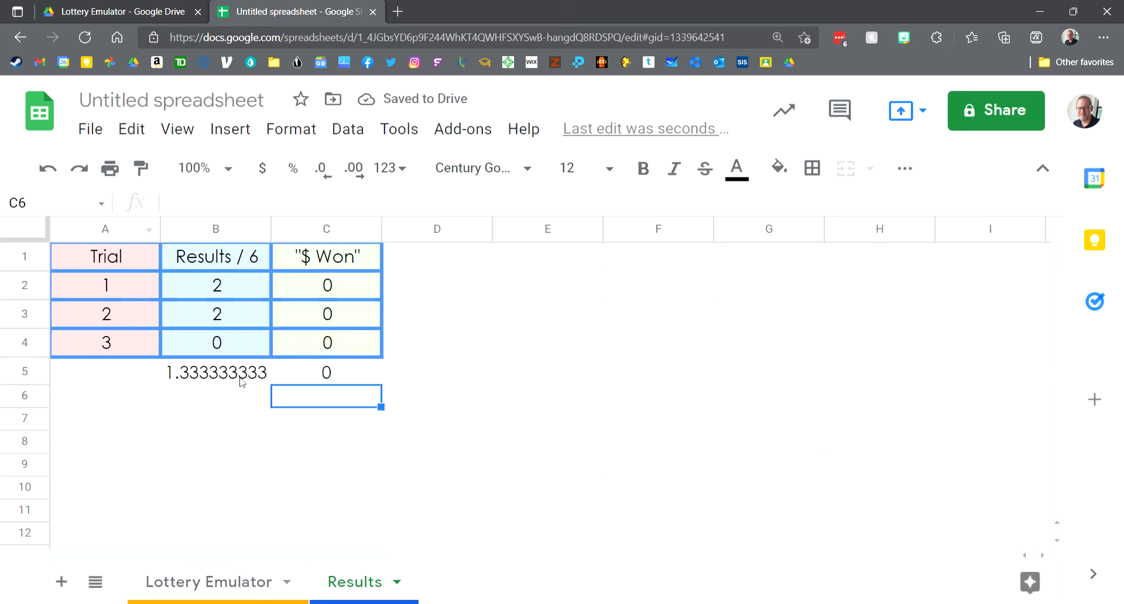
Fill the average and total cells B5:C5 with bright magenta
drag(242, 381, 322, 374)
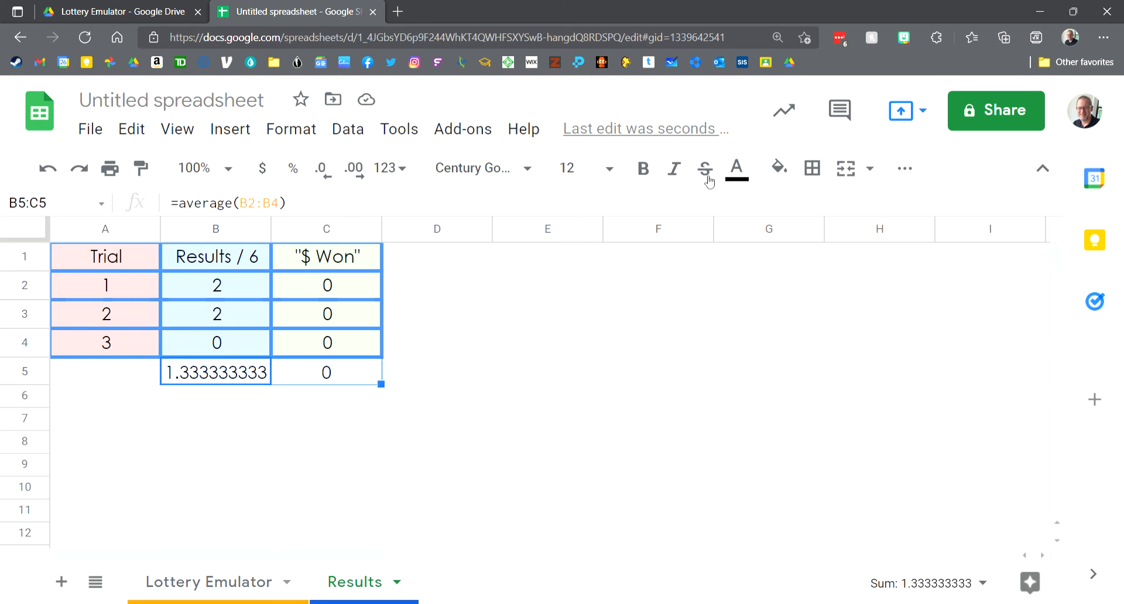
click(779, 167)
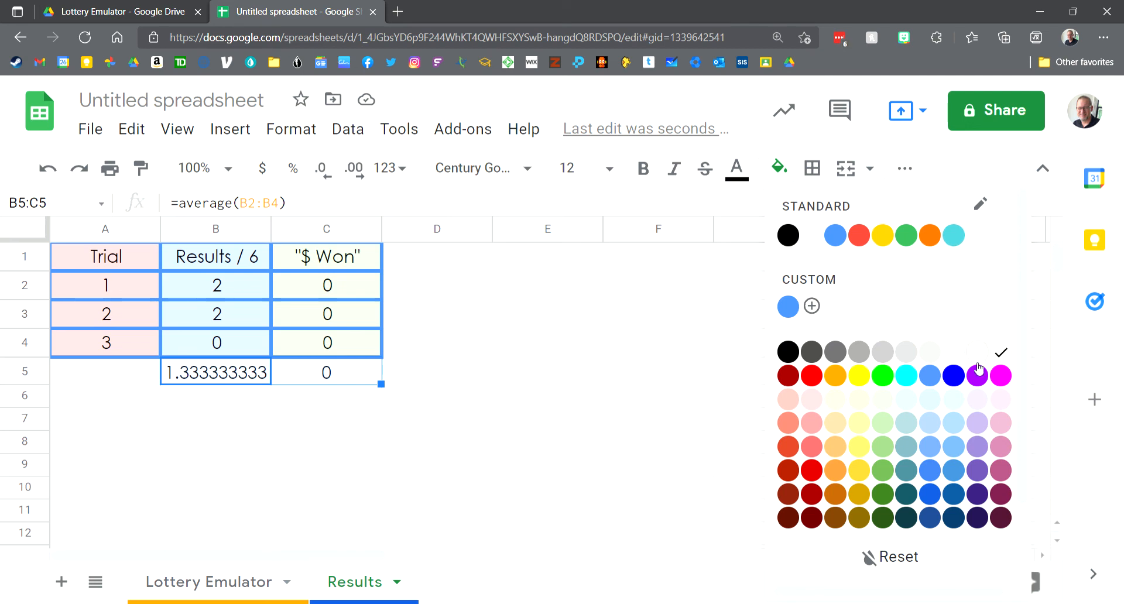
click(1002, 377)
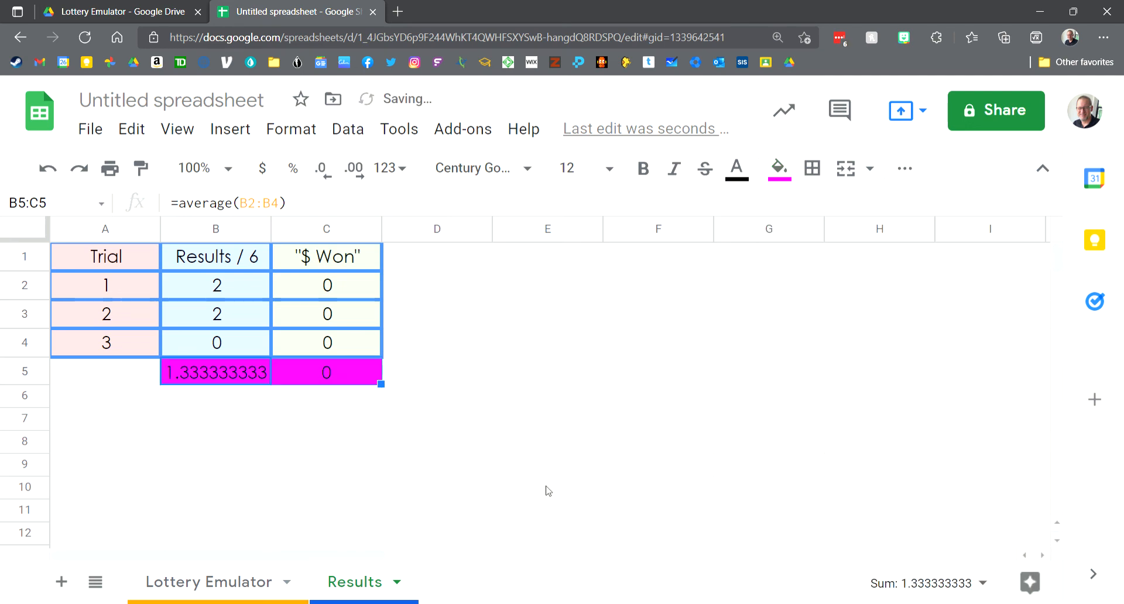
click(245, 445)
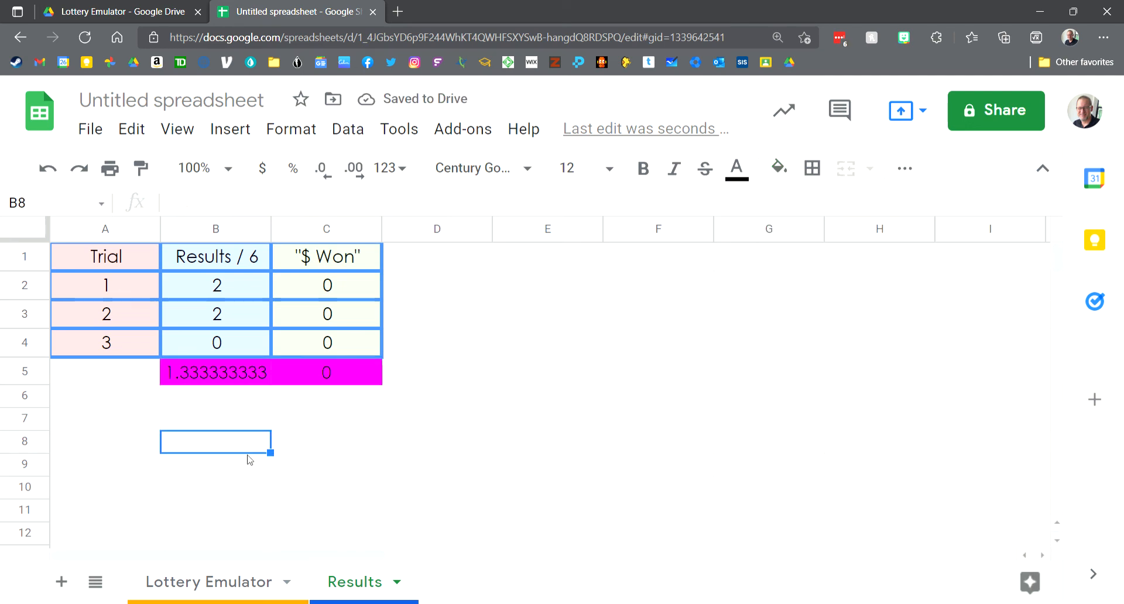
Label the summary values underneath by entering "Average #s" in B6 and "$ Won" in C6
click(237, 400)
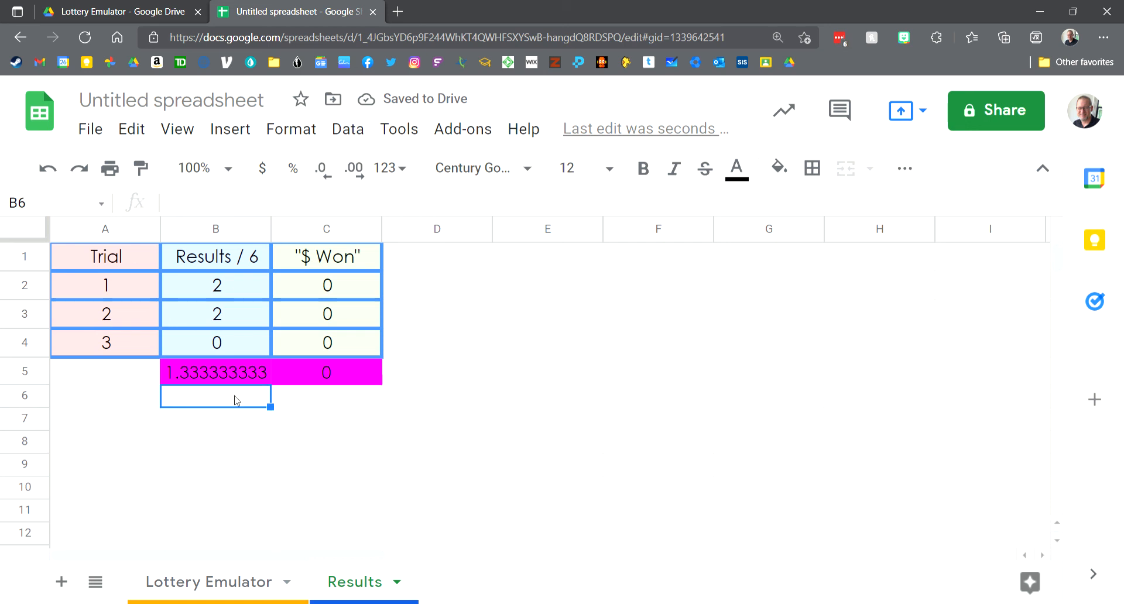
text(Average)
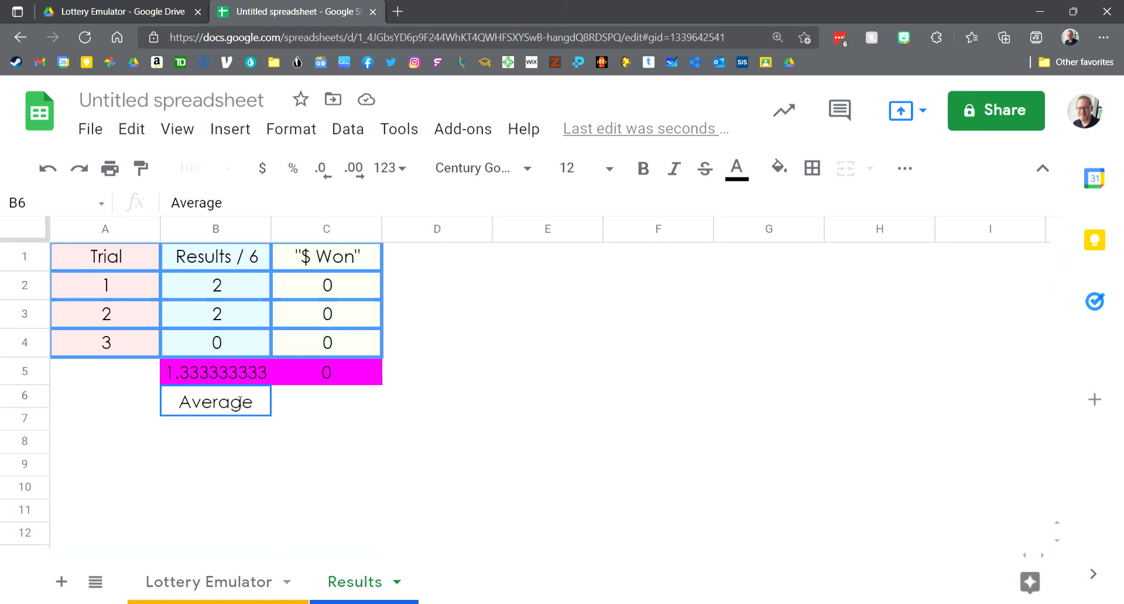
text( #s)
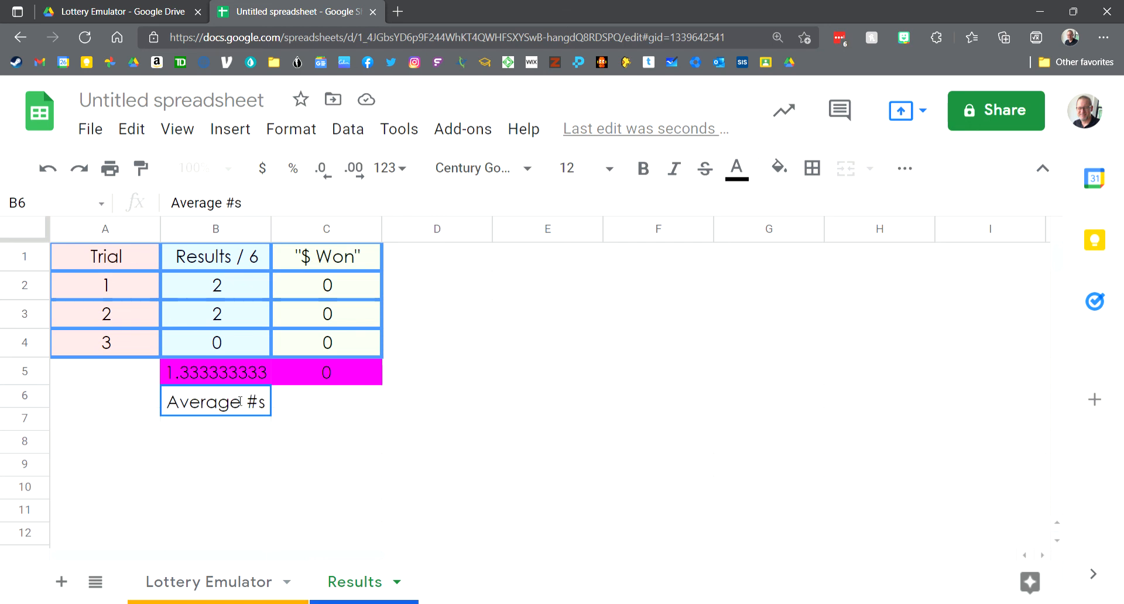
key(Tab)
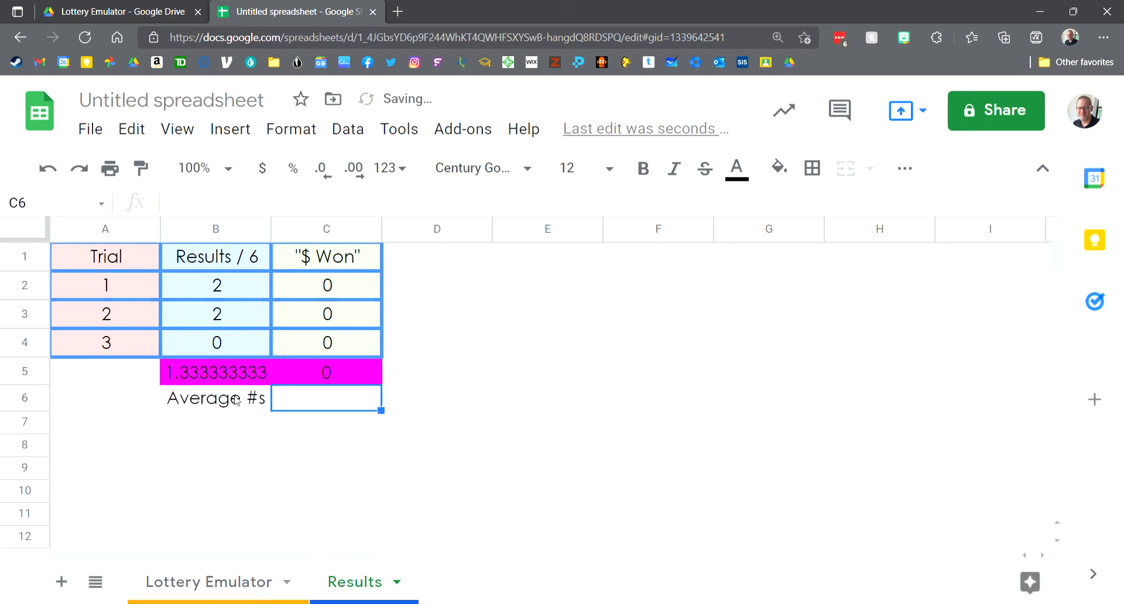
text($ Won)
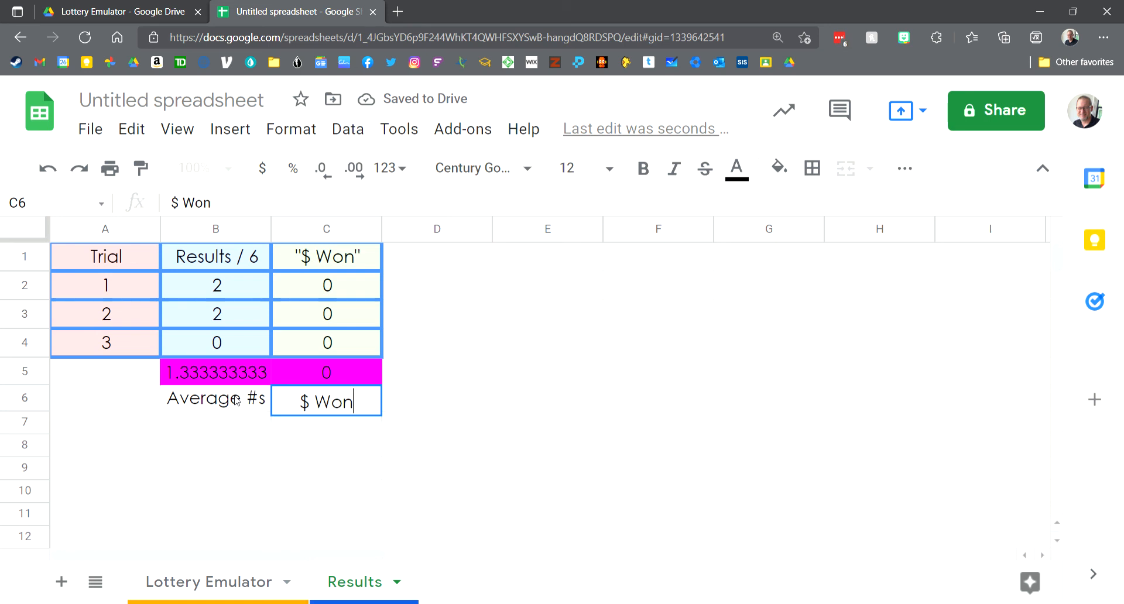
key(Return)
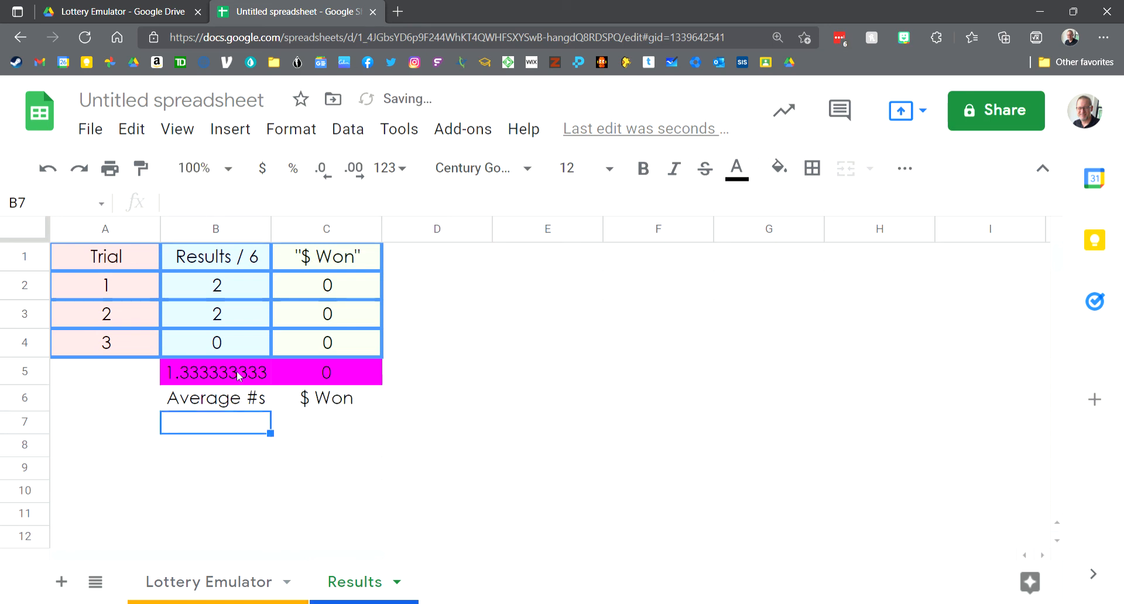
click(459, 394)
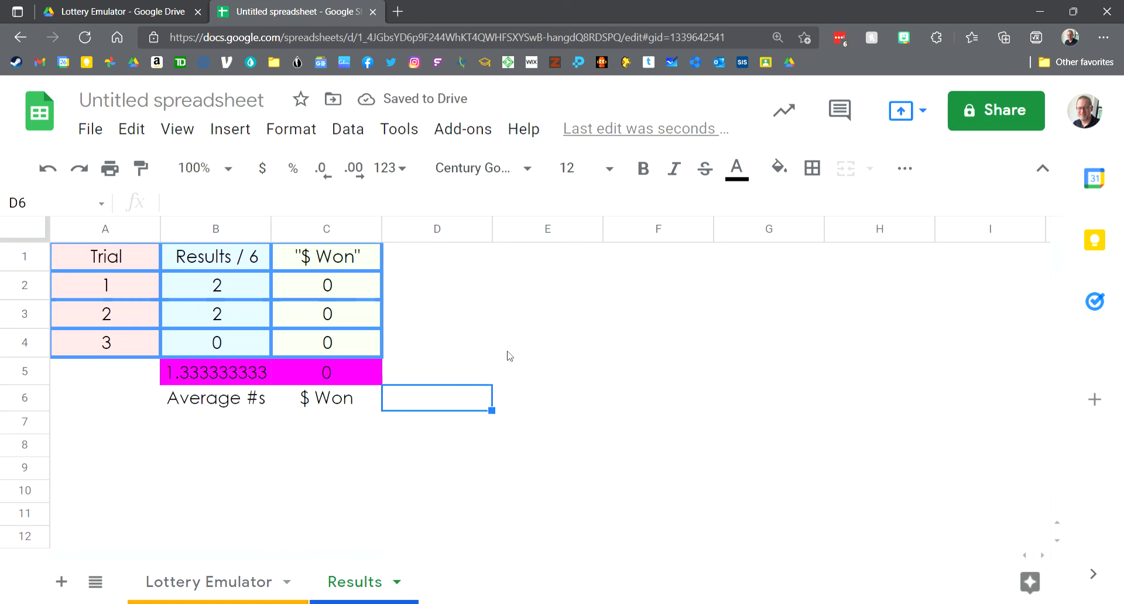